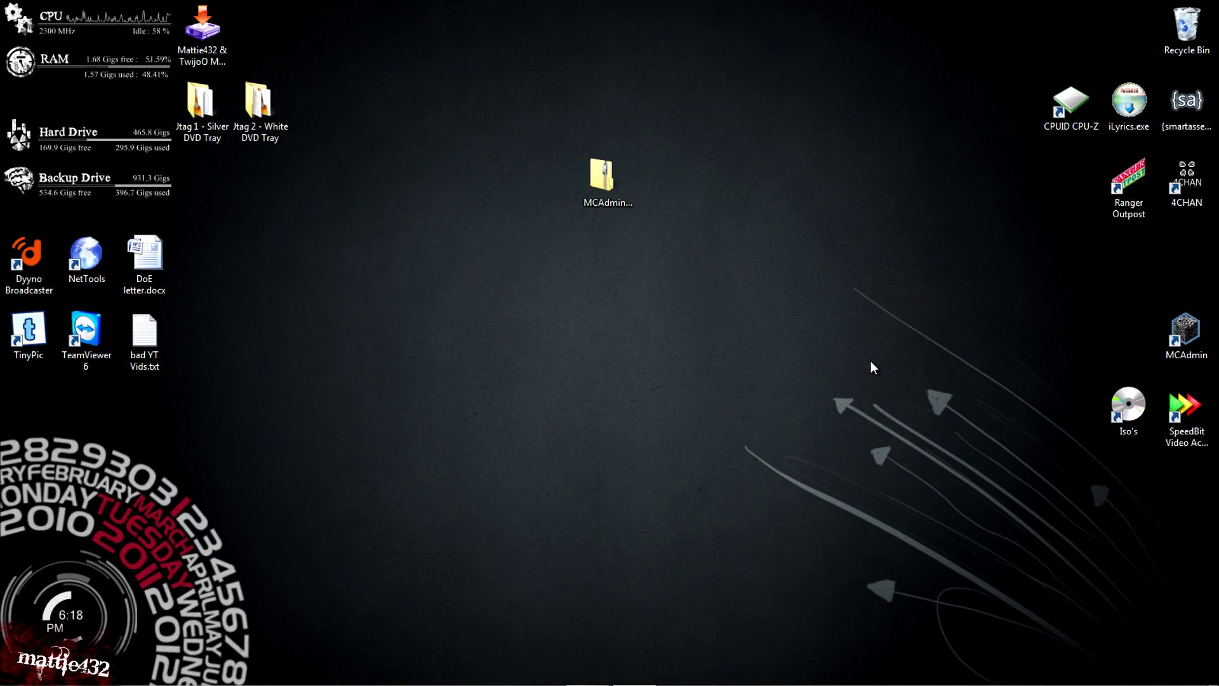
Step: Restore and close the MCAdmin window, then close the Minecraft Launcher
mouse_move(495, 680)
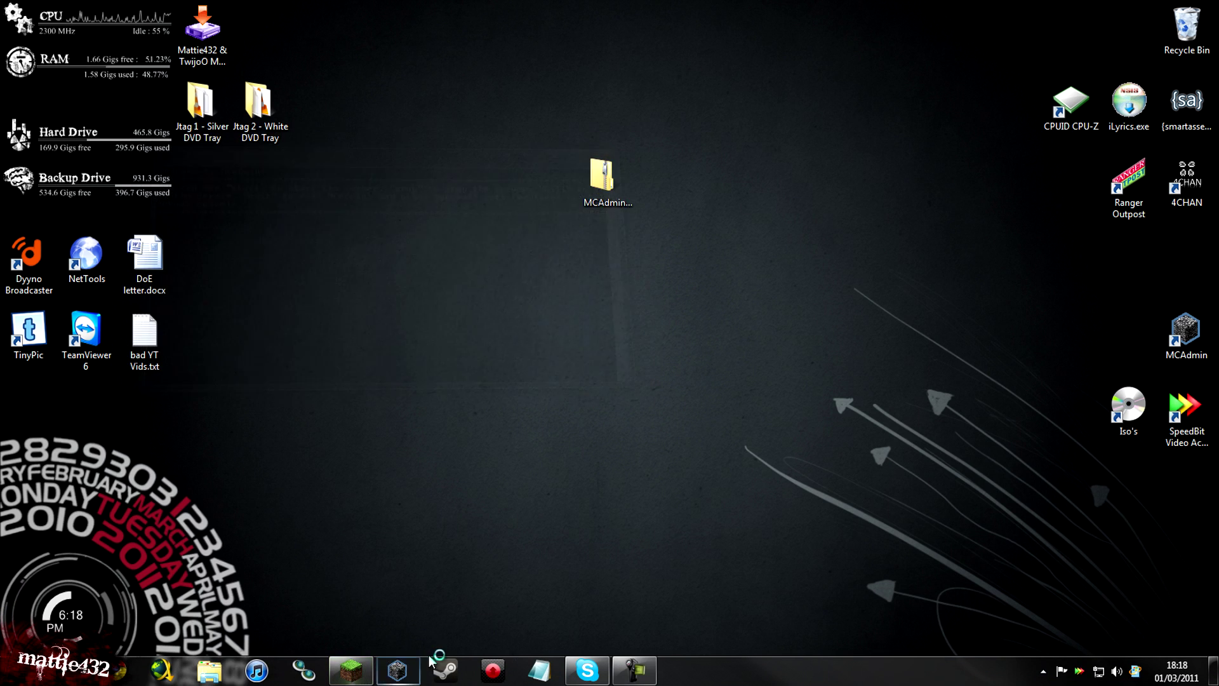
left_click(397, 670)
left_click_drag(400, 194, 627, 306)
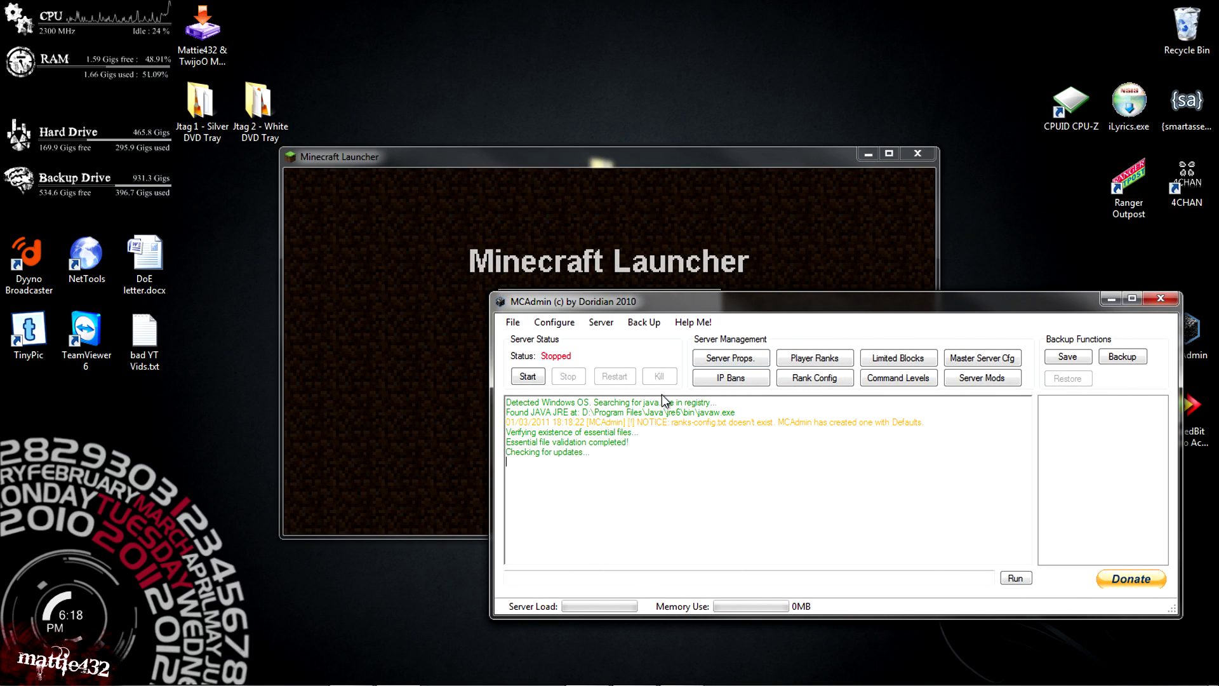
left_click_drag(775, 295, 773, 252)
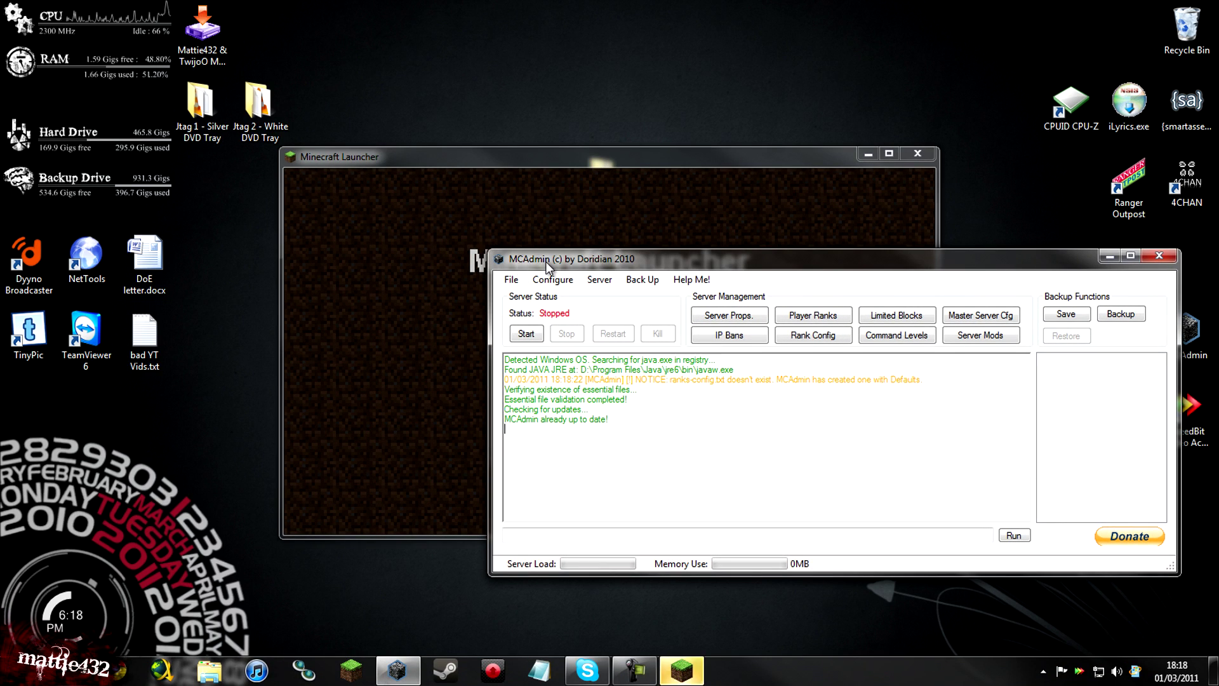
left_click_drag(521, 257, 502, 237)
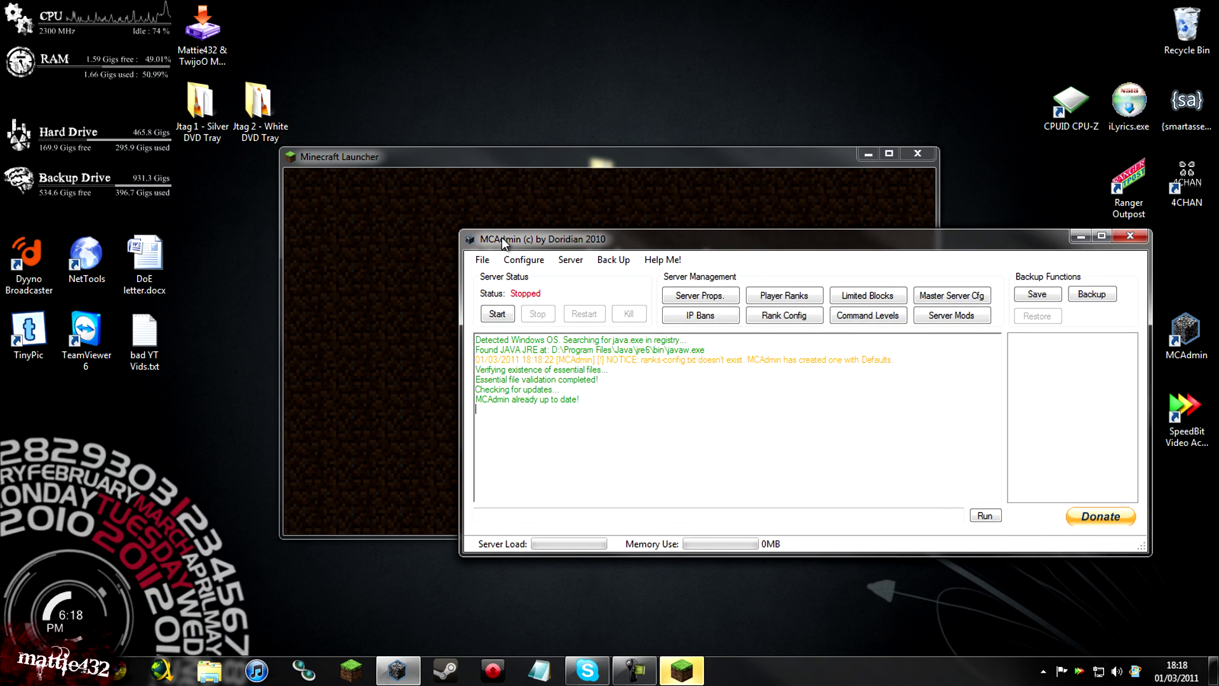
left_click(1131, 237)
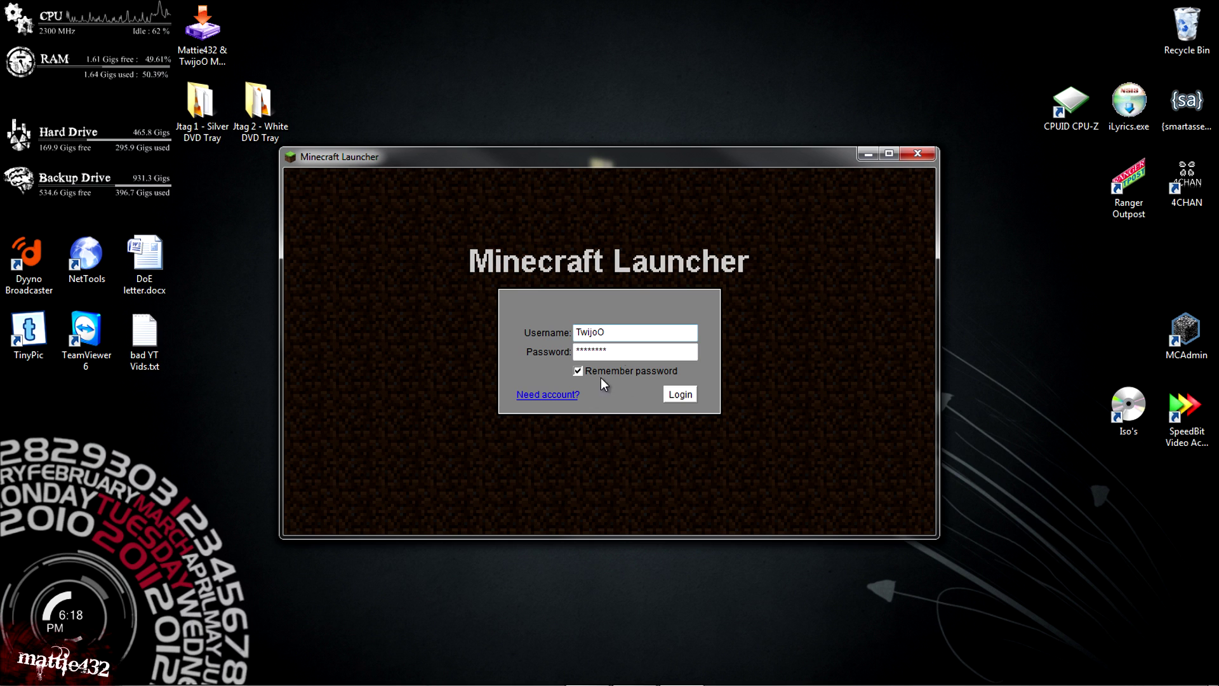
left_click(618, 372)
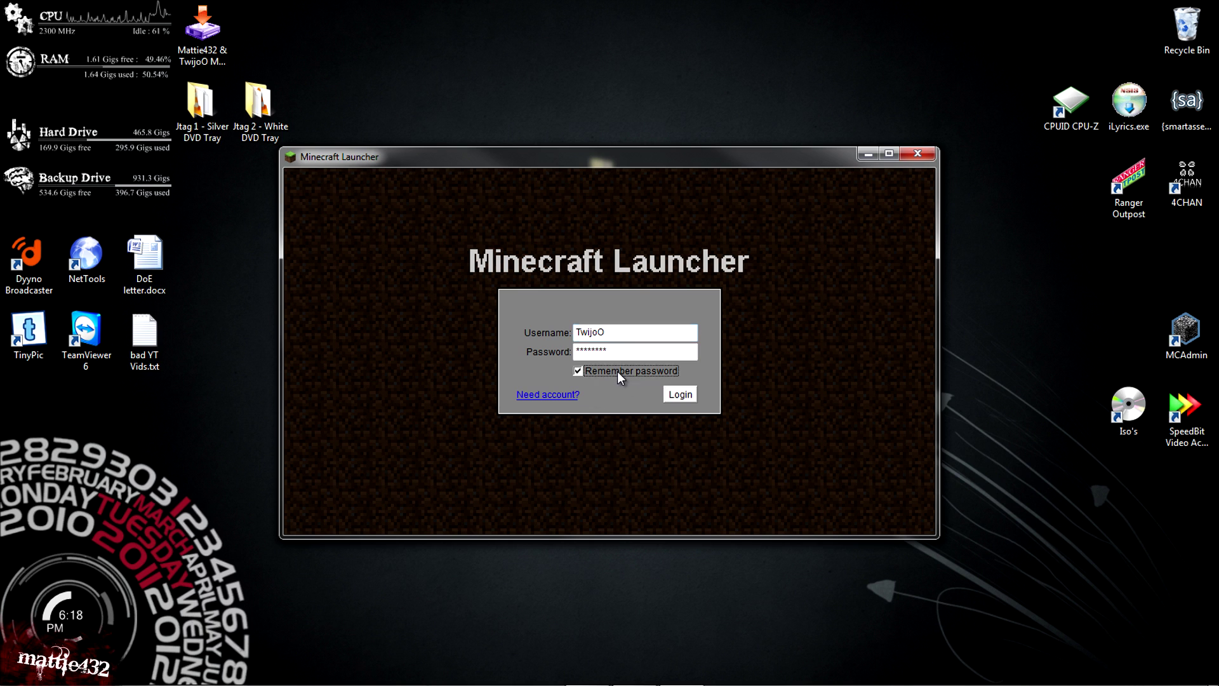
left_click(917, 153)
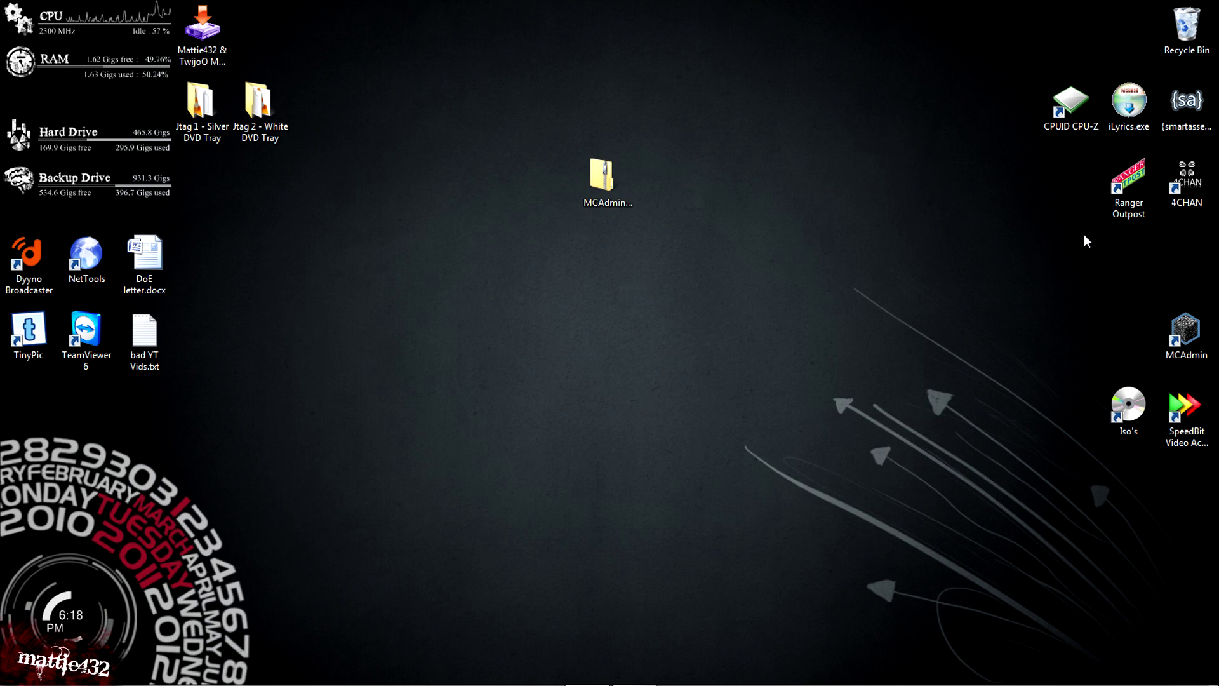
Step: Rearrange the MCAdmin shortcut and MCAdmin.zip icons on the desktop
mouse_move(1185, 328)
left_mouse_down()
mouse_move(1155, 322)
mouse_move(1172, 322)
left_mouse_up()
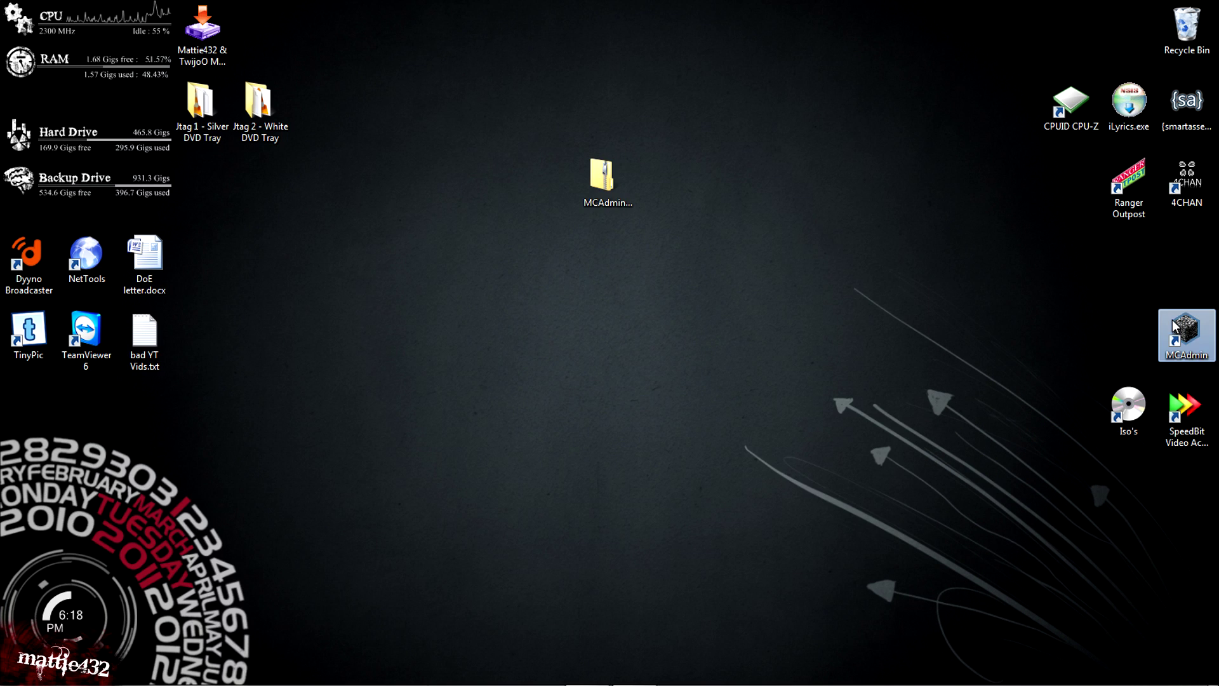
left_click(979, 380)
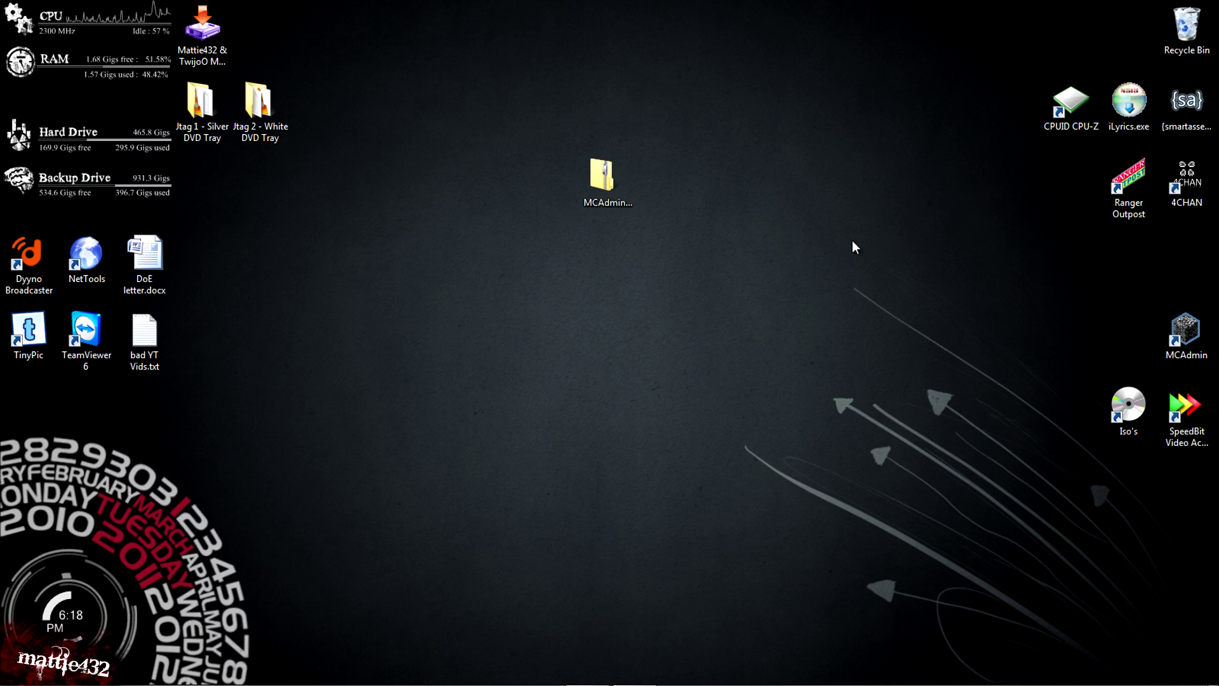
left_click_drag(605, 185, 661, 276)
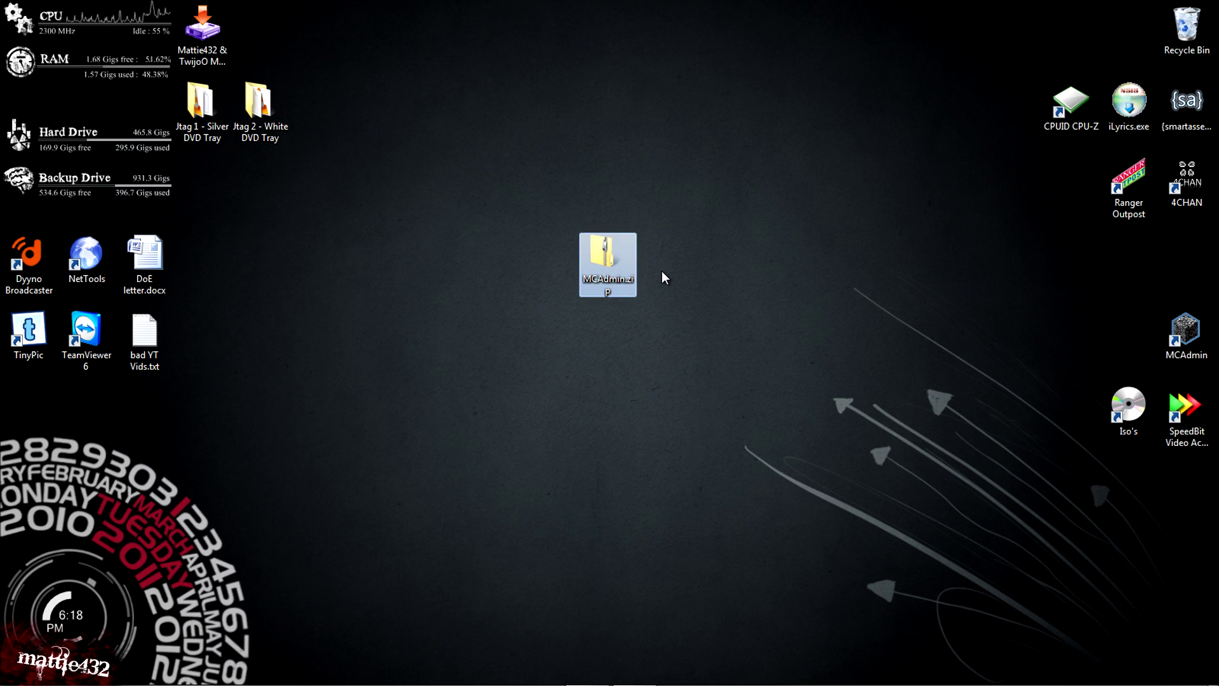
left_click(666, 260)
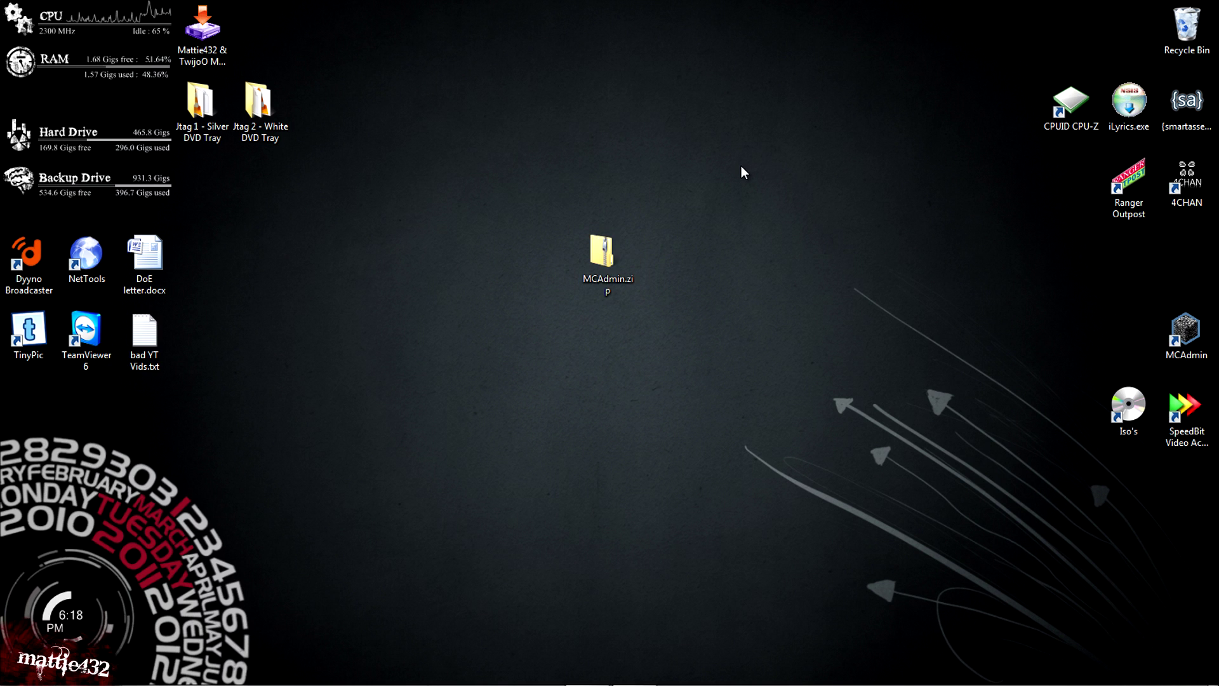
left_click_drag(706, 173, 636, 327)
left_click_drag(637, 327, 646, 303)
left_click(663, 323)
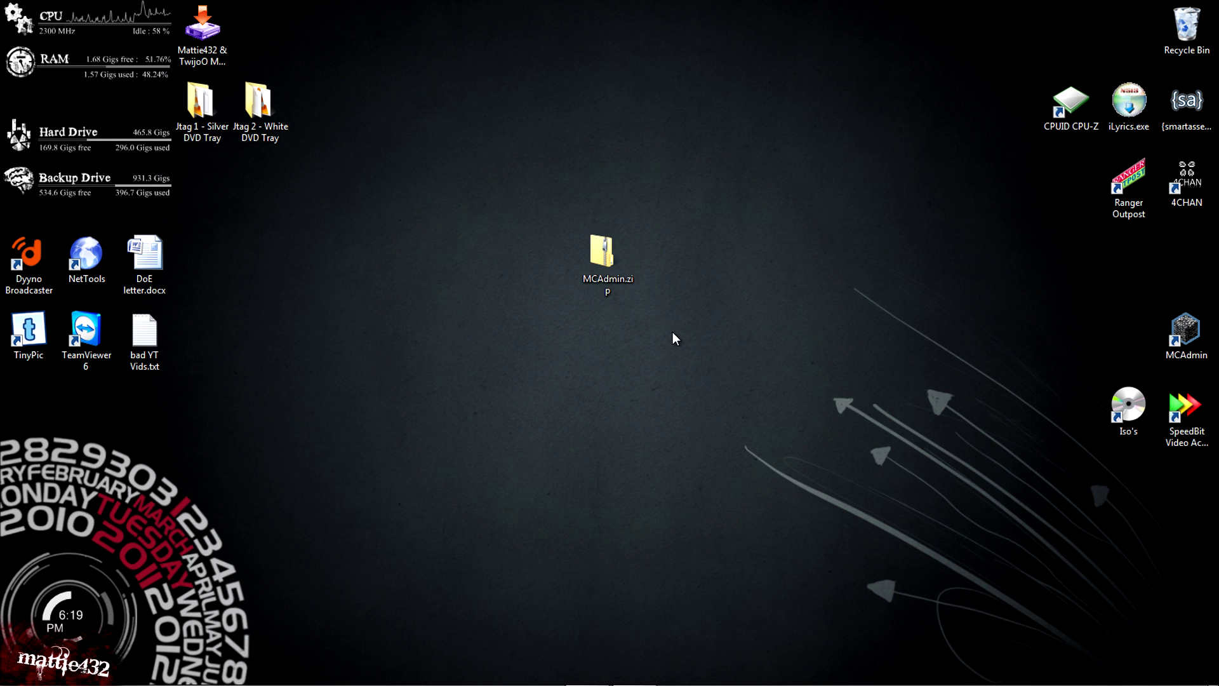
left_click_drag(594, 264, 536, 191)
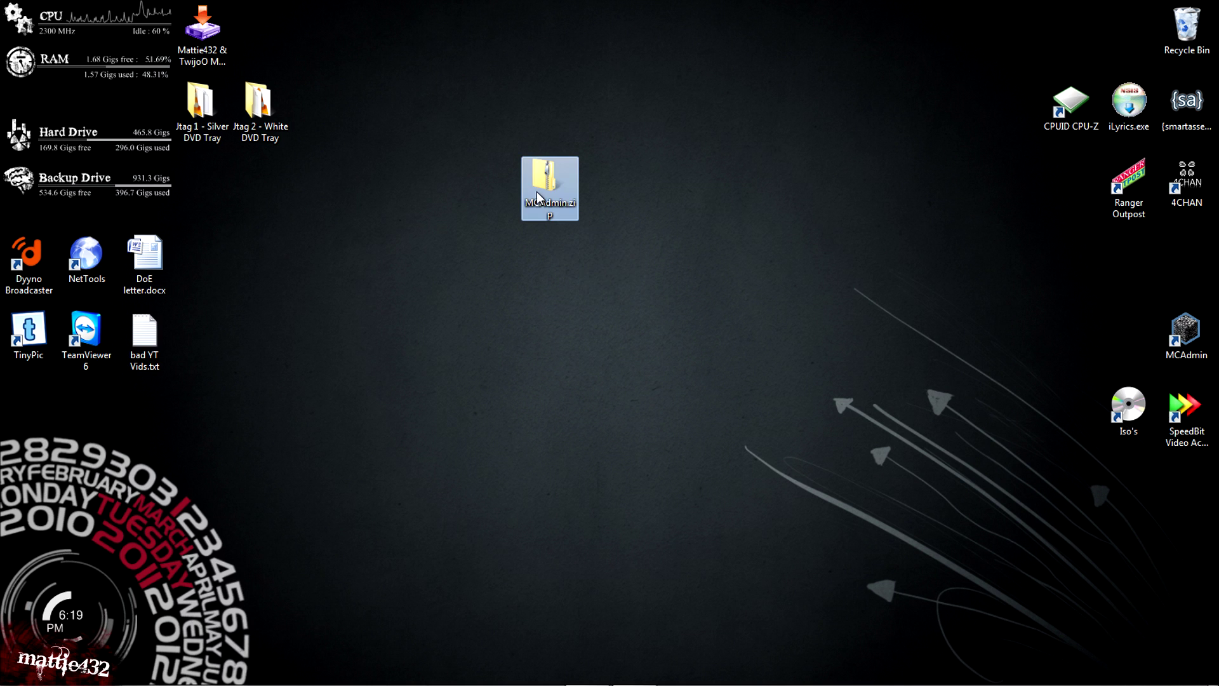
right_click(546, 200)
left_click(647, 179)
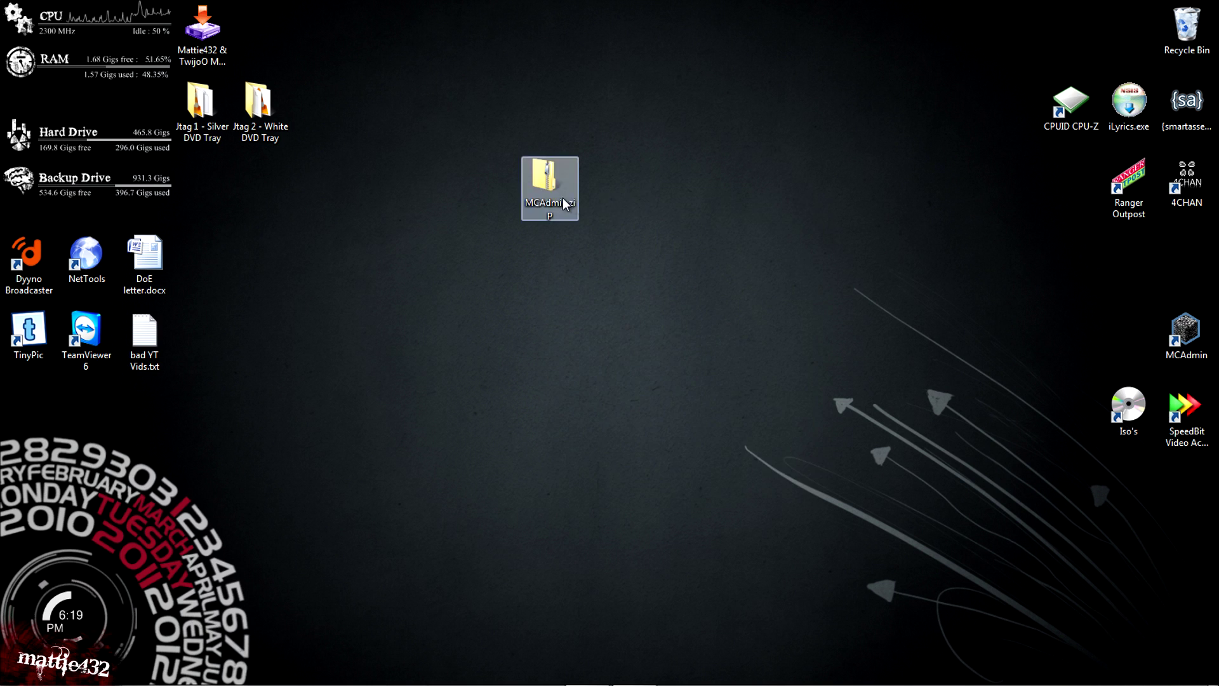
left_click(559, 349)
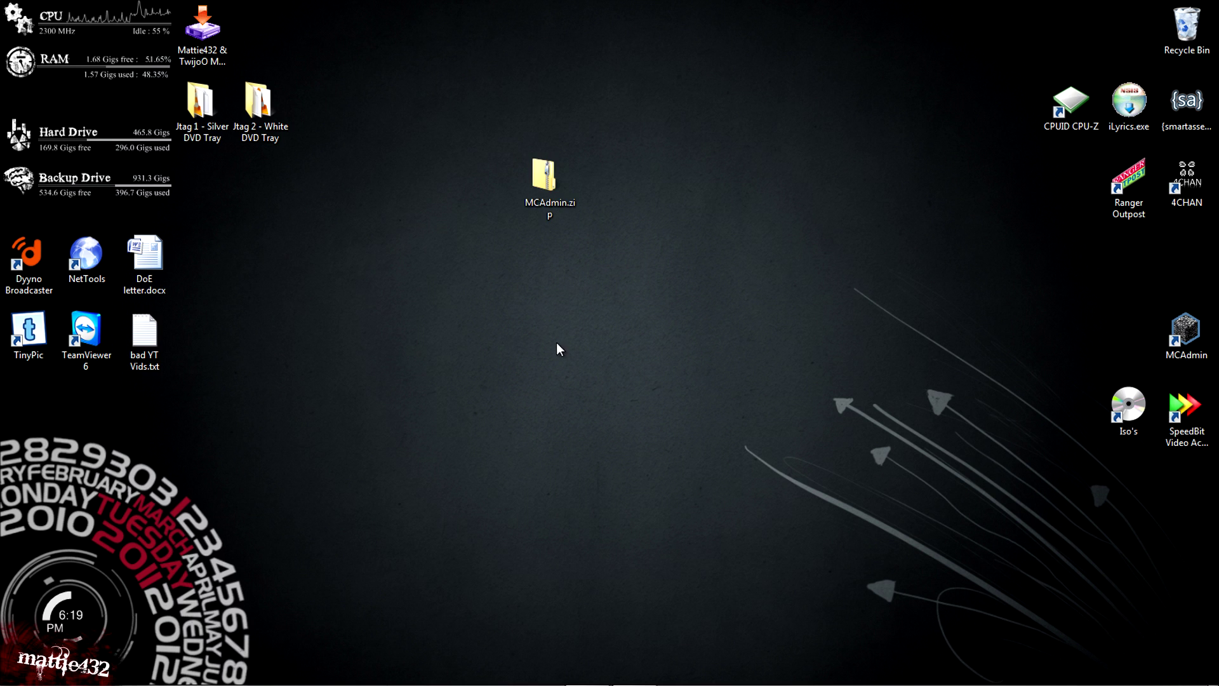
Step: Extract MCAdmin.zip with 7-Zip to an 'MCAdmin\' folder
right_click(551, 197)
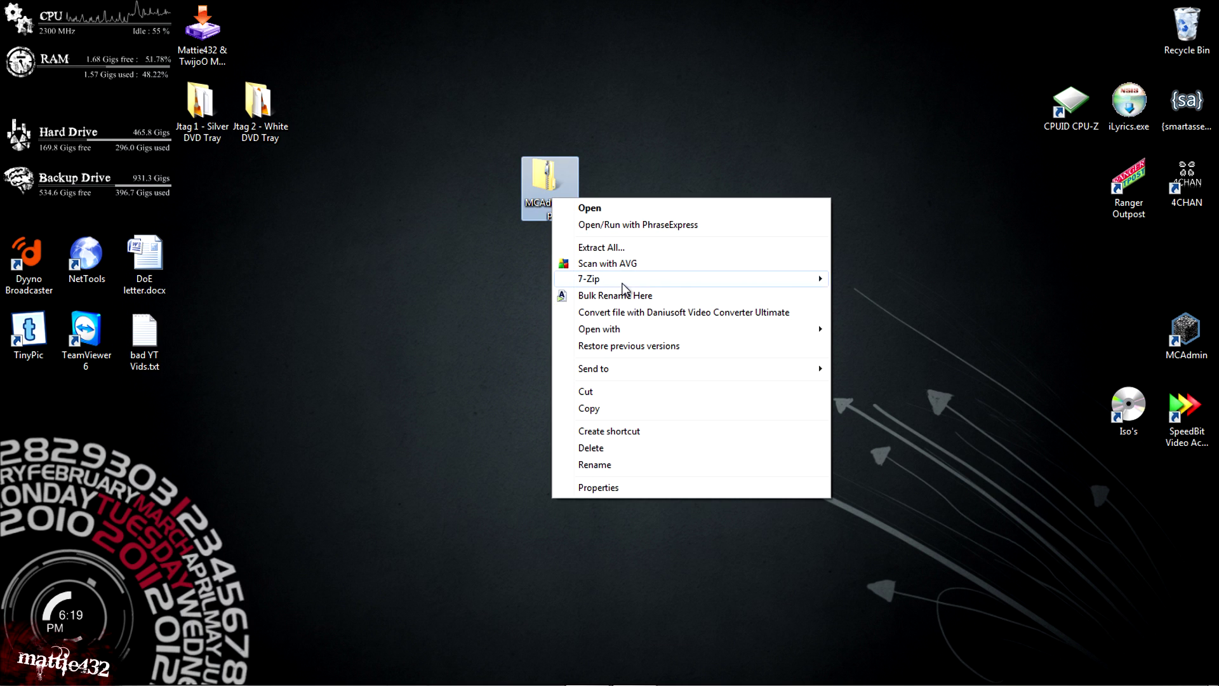
mouse_move(623, 280)
left_click(891, 333)
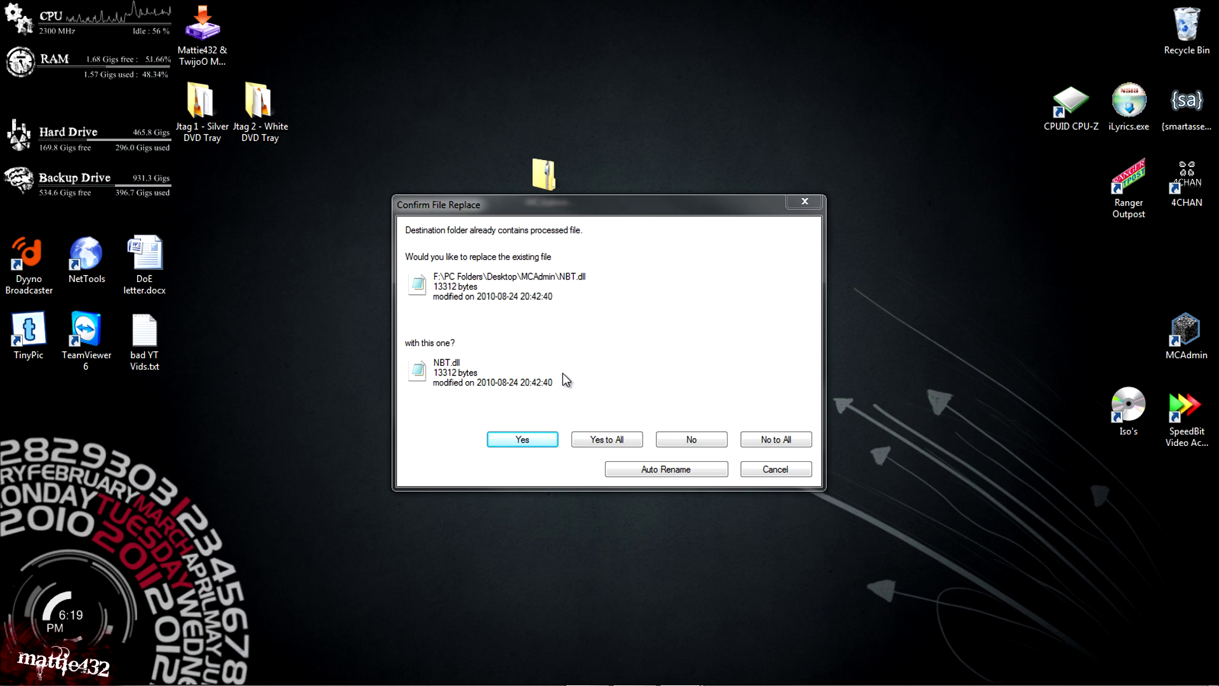
Step: Cancel the file replace, create a new desktop folder, and move MCAdmin.zip into it
left_click(770, 468)
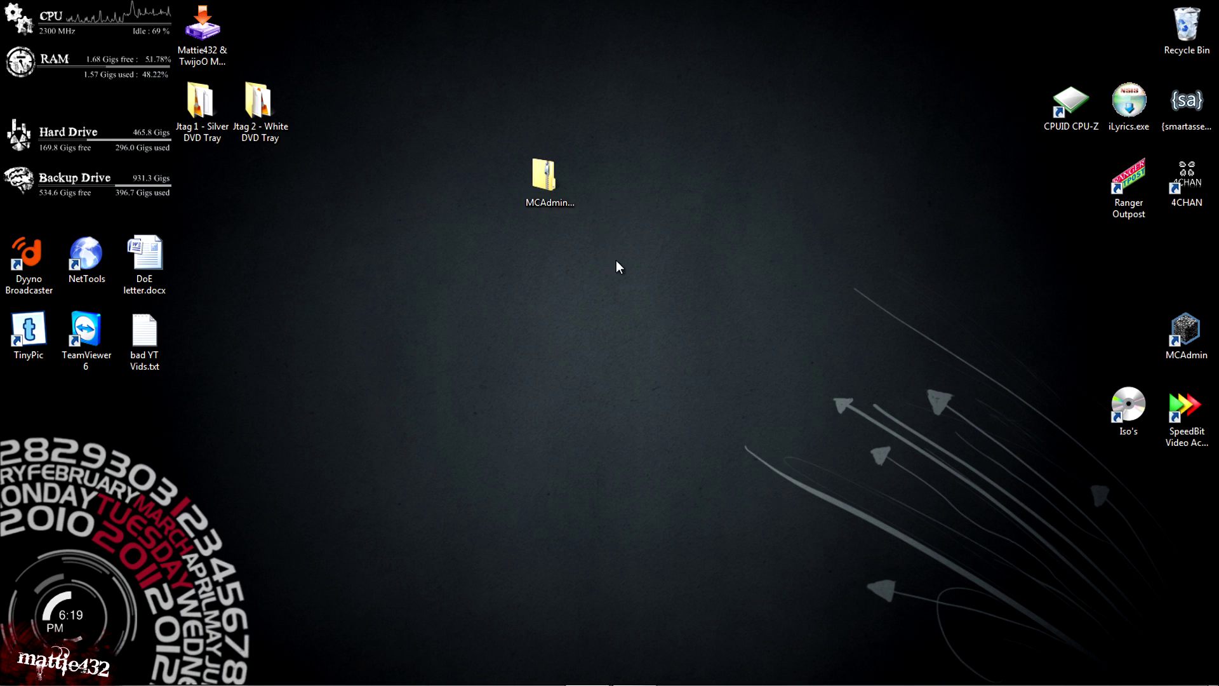
right_click(562, 174)
left_click(491, 155)
right_click(491, 155)
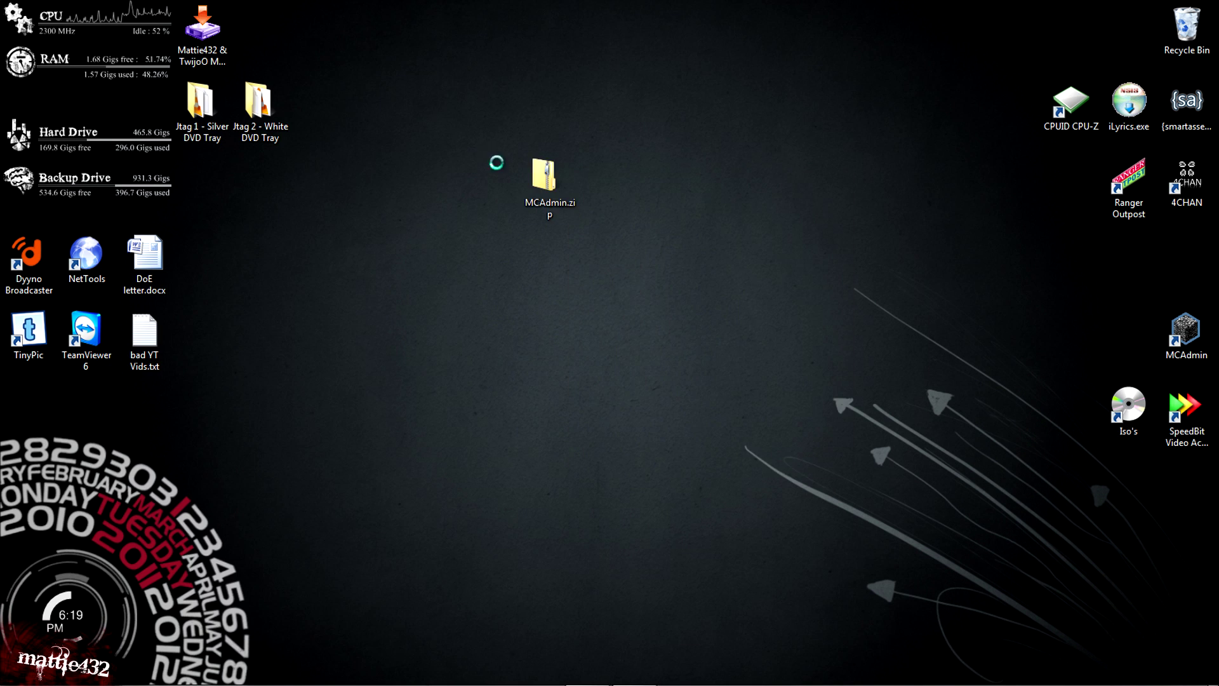
mouse_move(612, 325)
left_click(730, 319)
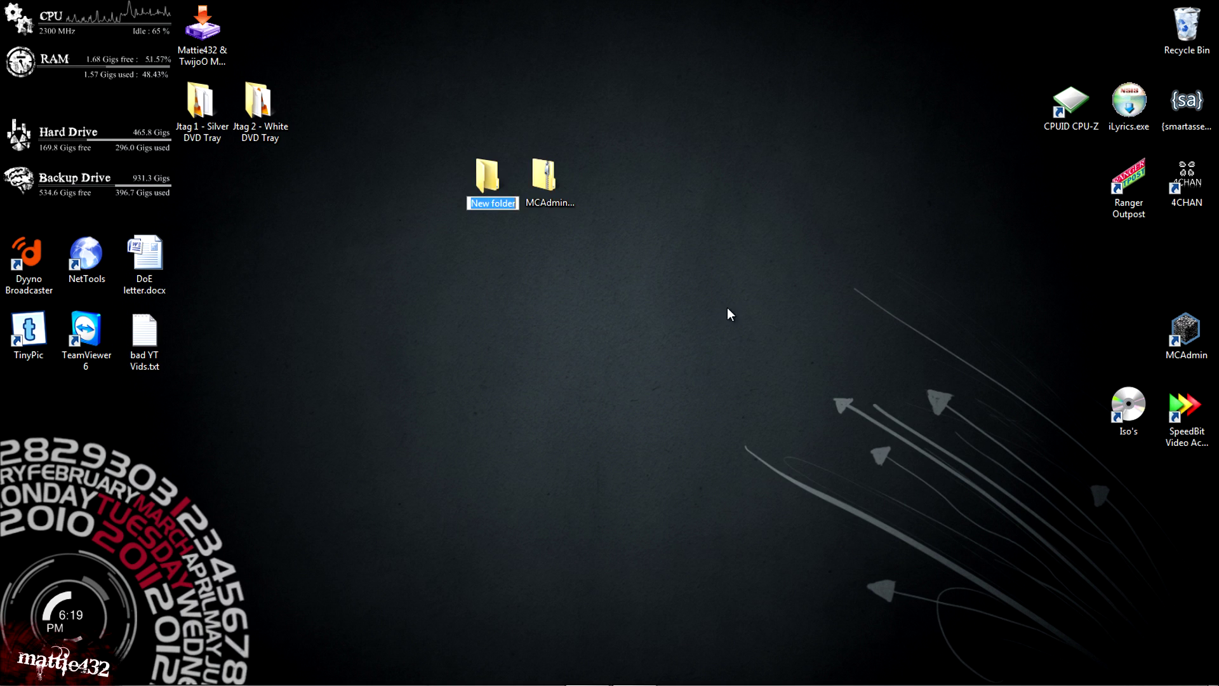
left_click_drag(494, 202, 495, 202)
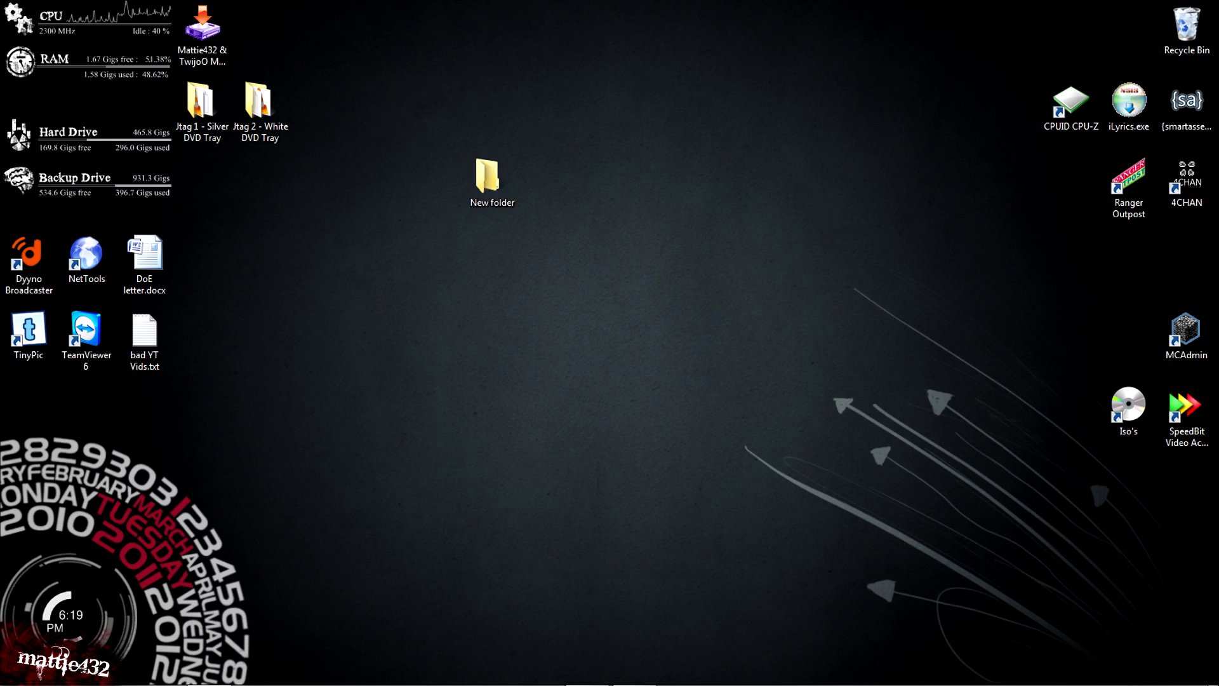
Step: Extract MCAdmin.zip with 7-Zip Extract Here inside the new folder
double_click(487, 178)
left_click_drag(648, 70, 554, 72)
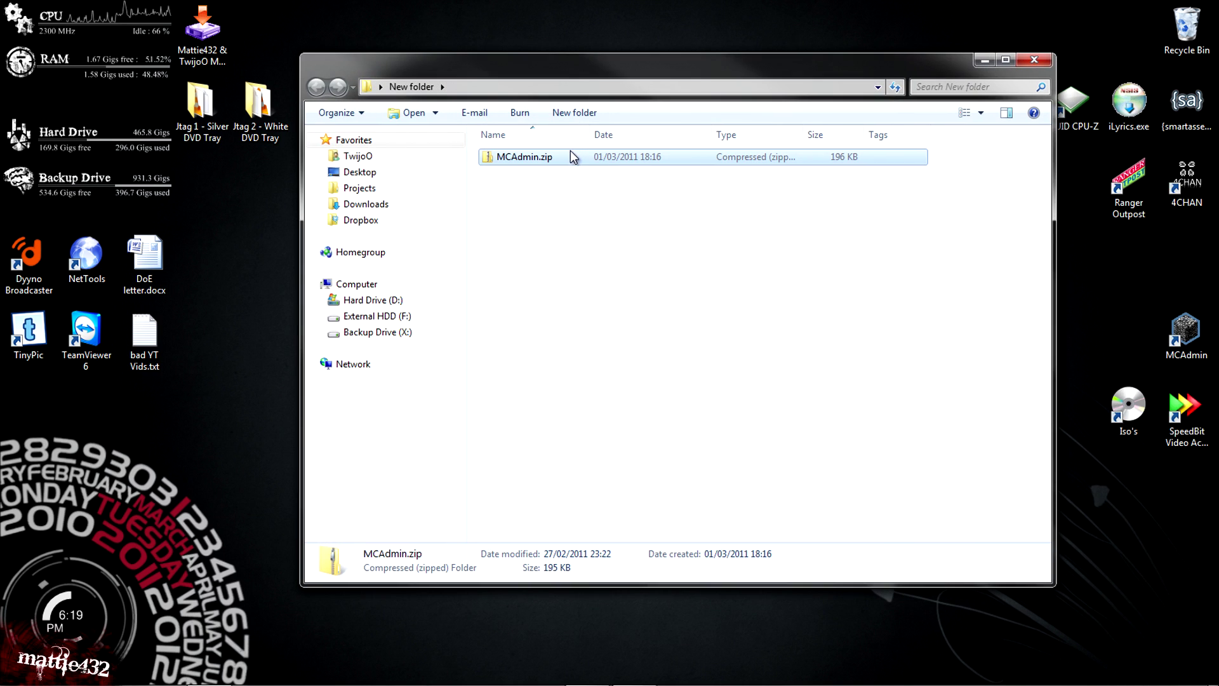
right_click(566, 159)
mouse_move(624, 261)
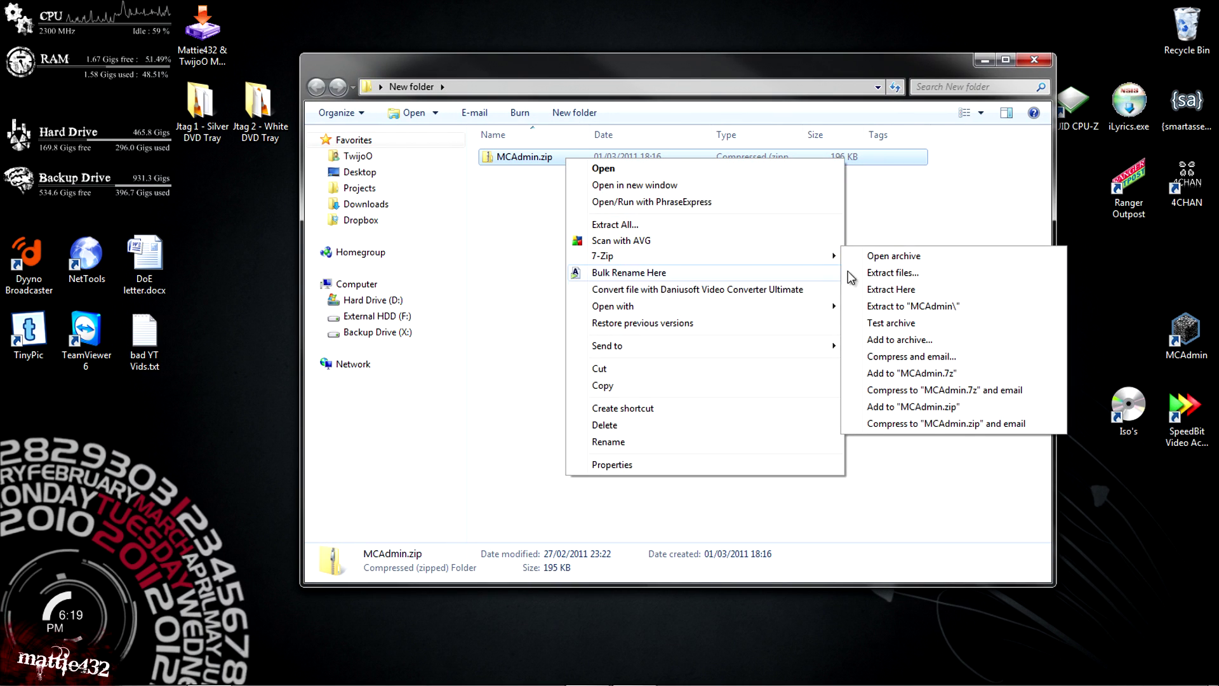
left_click(902, 289)
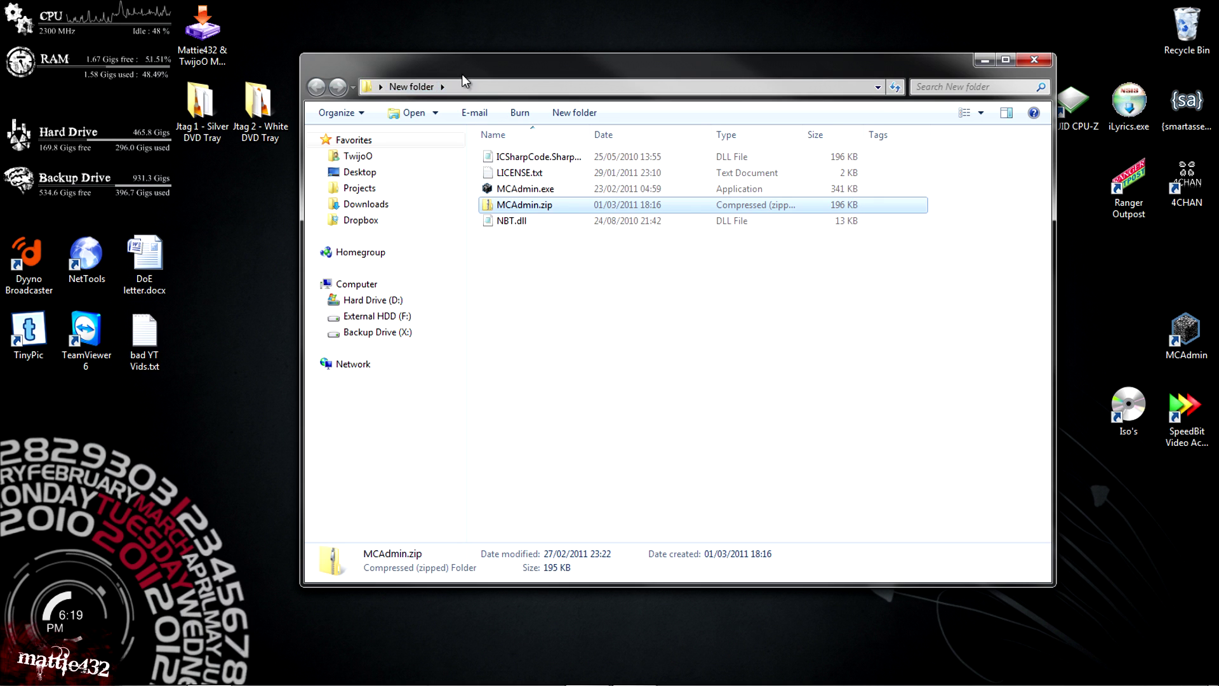
Step: Move MCAdmin.zip out of the folder back onto the desktop instead of deleting it
right_click(541, 198)
left_click(579, 461)
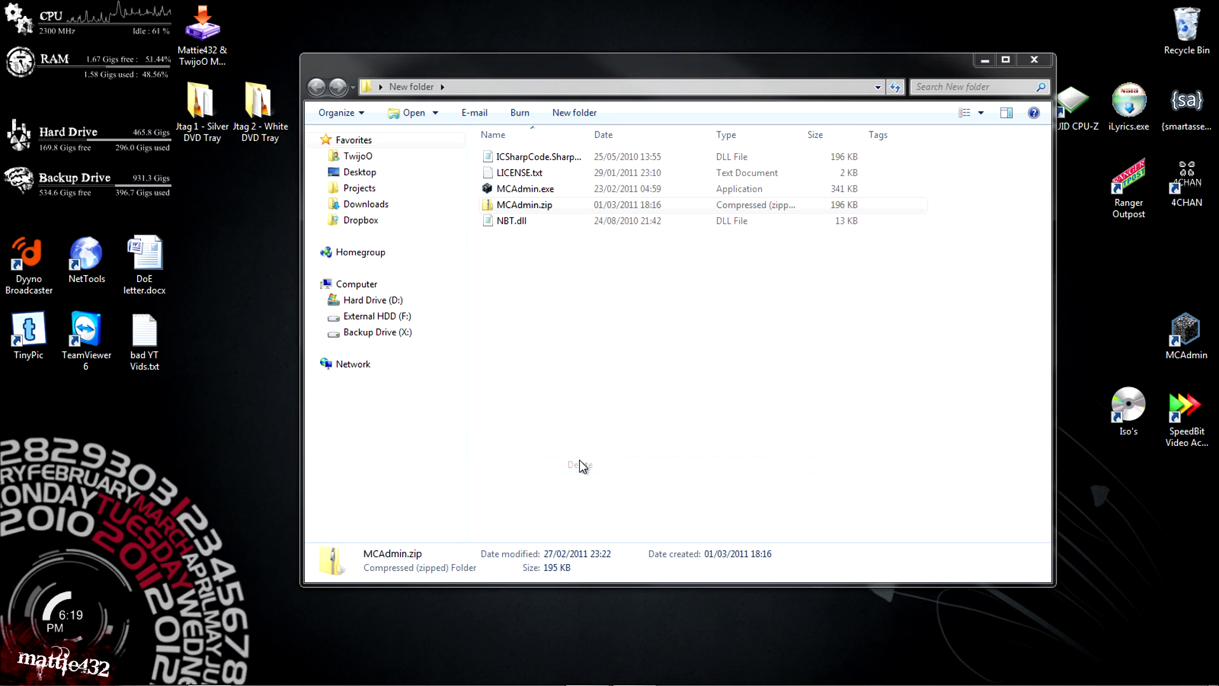
left_click(727, 412)
left_click_drag(559, 210, 1102, 267)
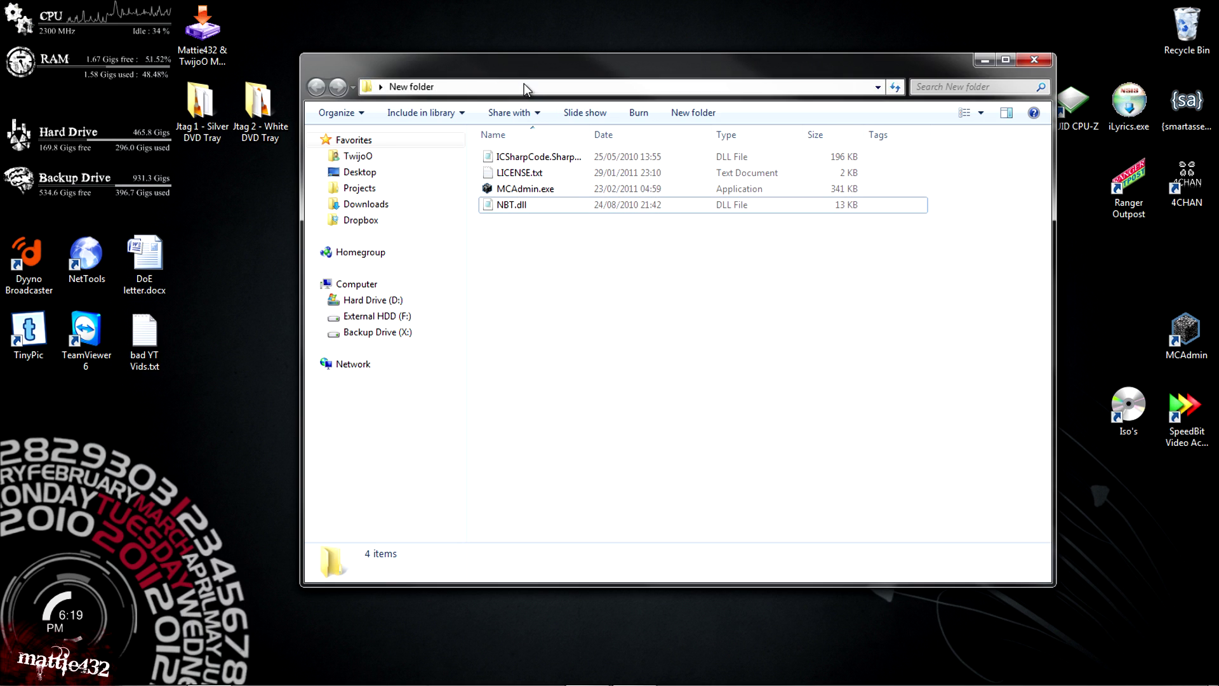
left_click_drag(534, 66, 441, 110)
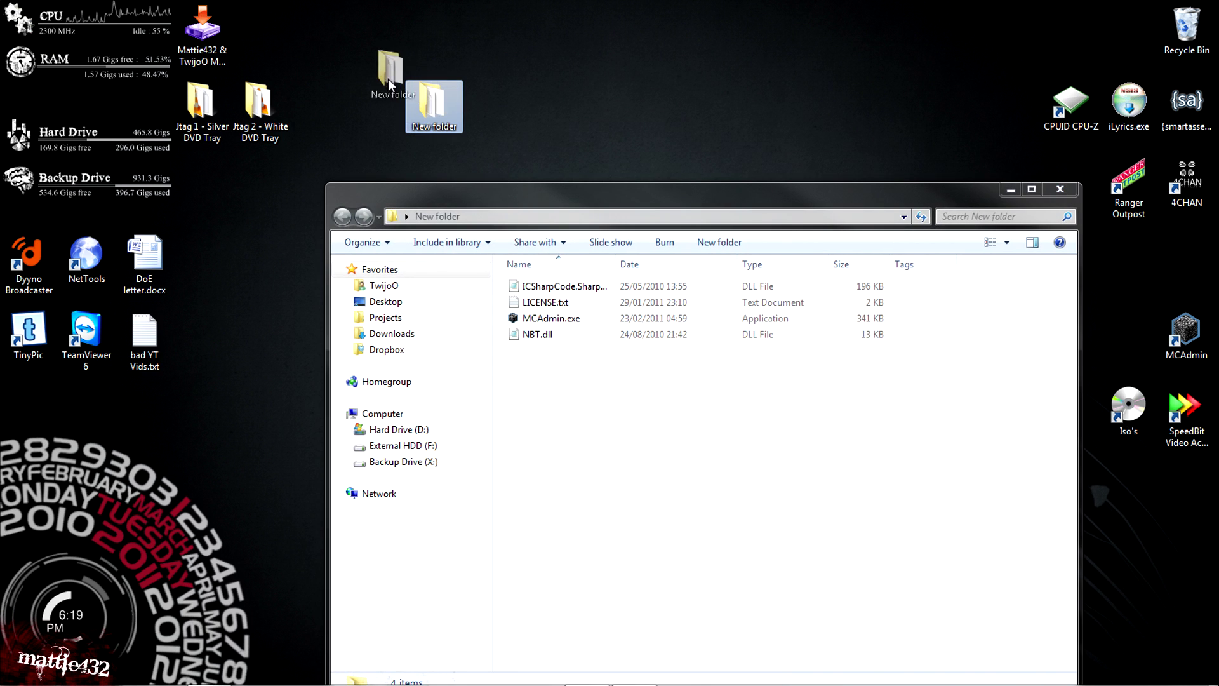
Step: Rename the new desktop folder to 'Server Minecraft'
left_click_drag(389, 80, 400, 98)
right_click(395, 114)
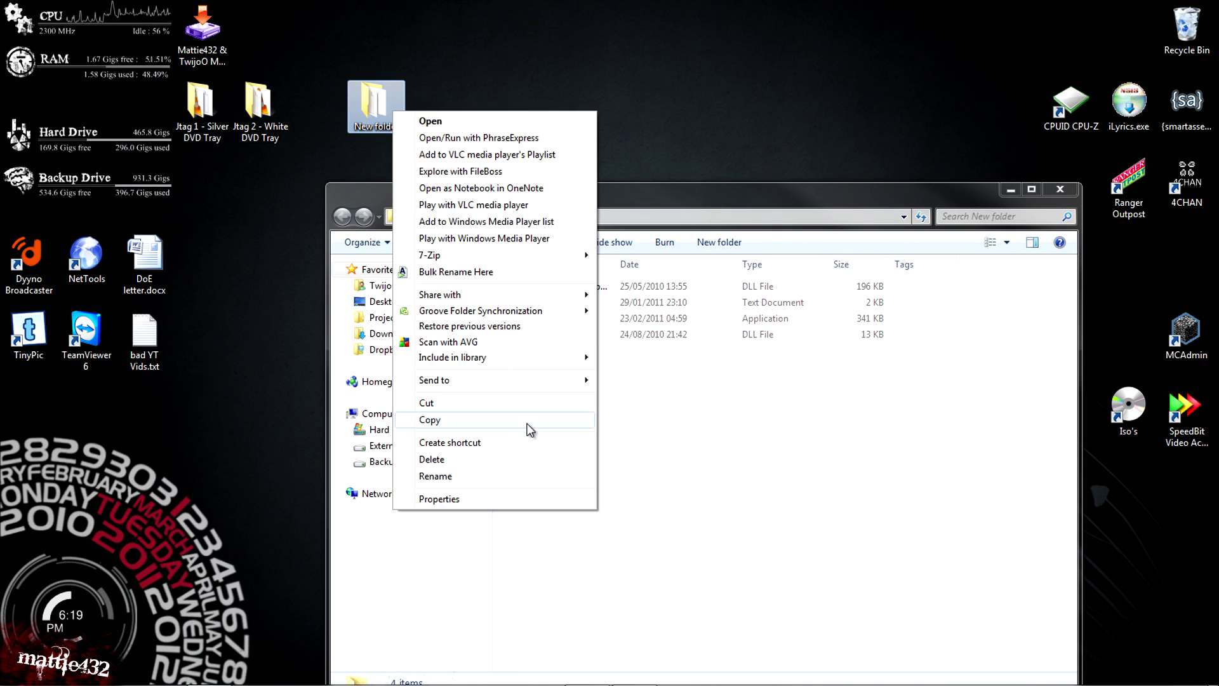
left_click(476, 476)
type("S")
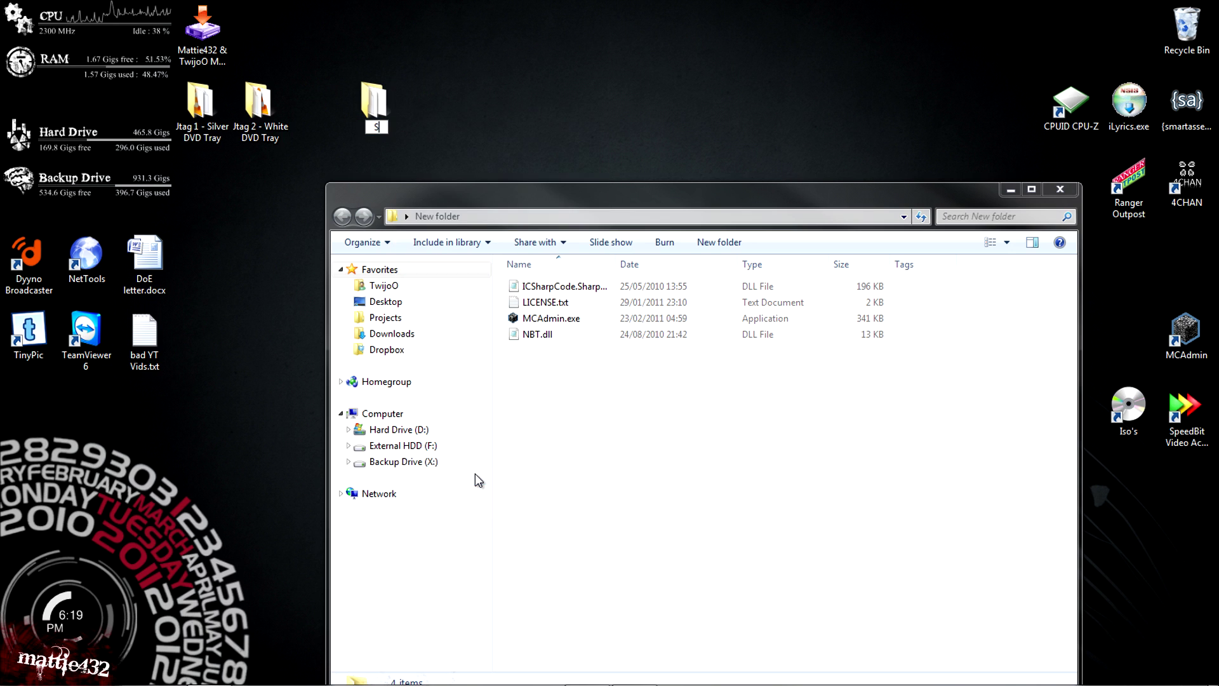
type("erver")
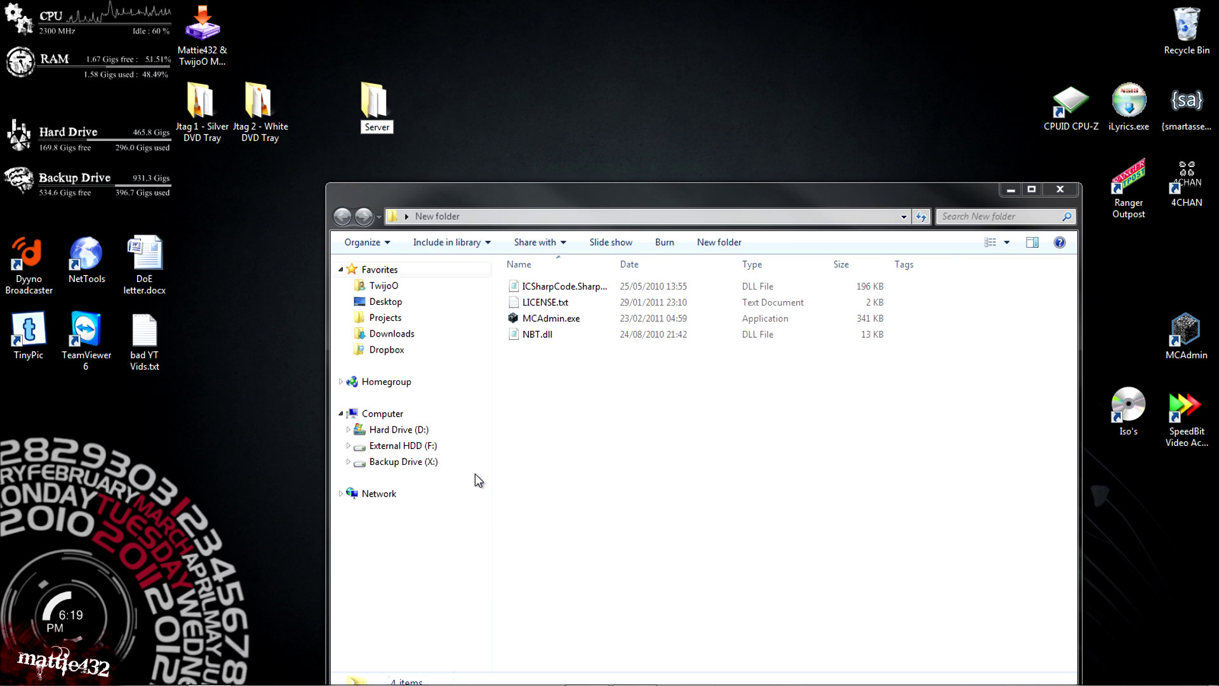
type(" Minec")
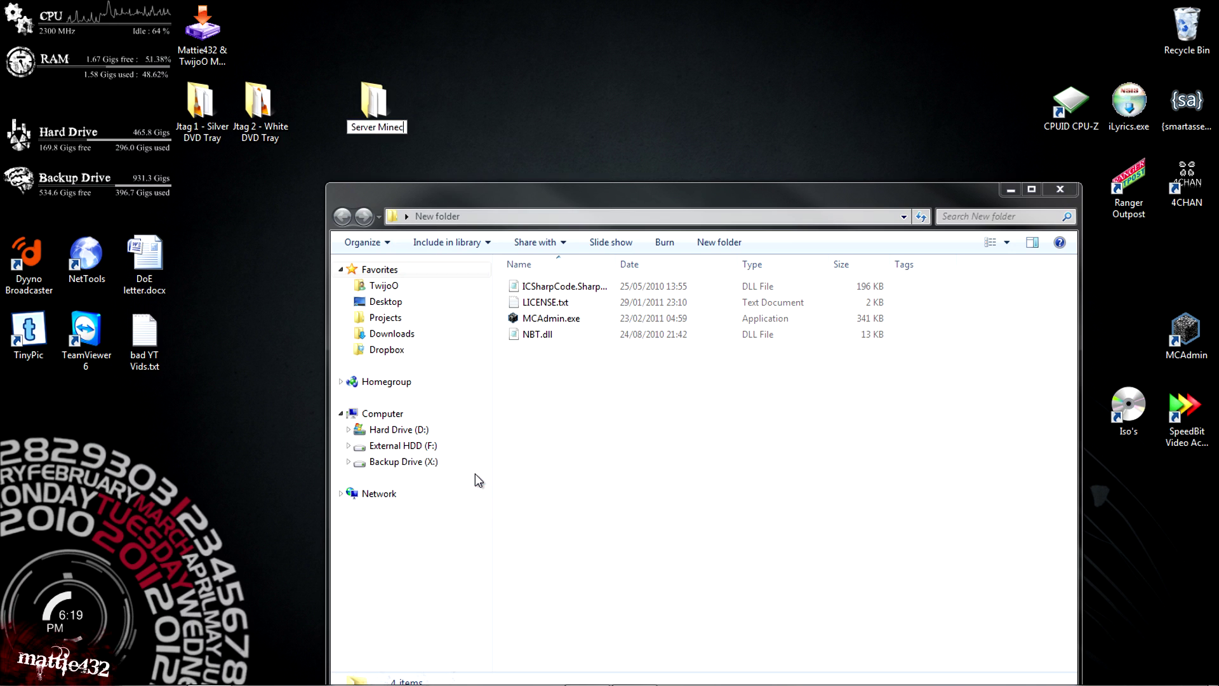
type("raft")
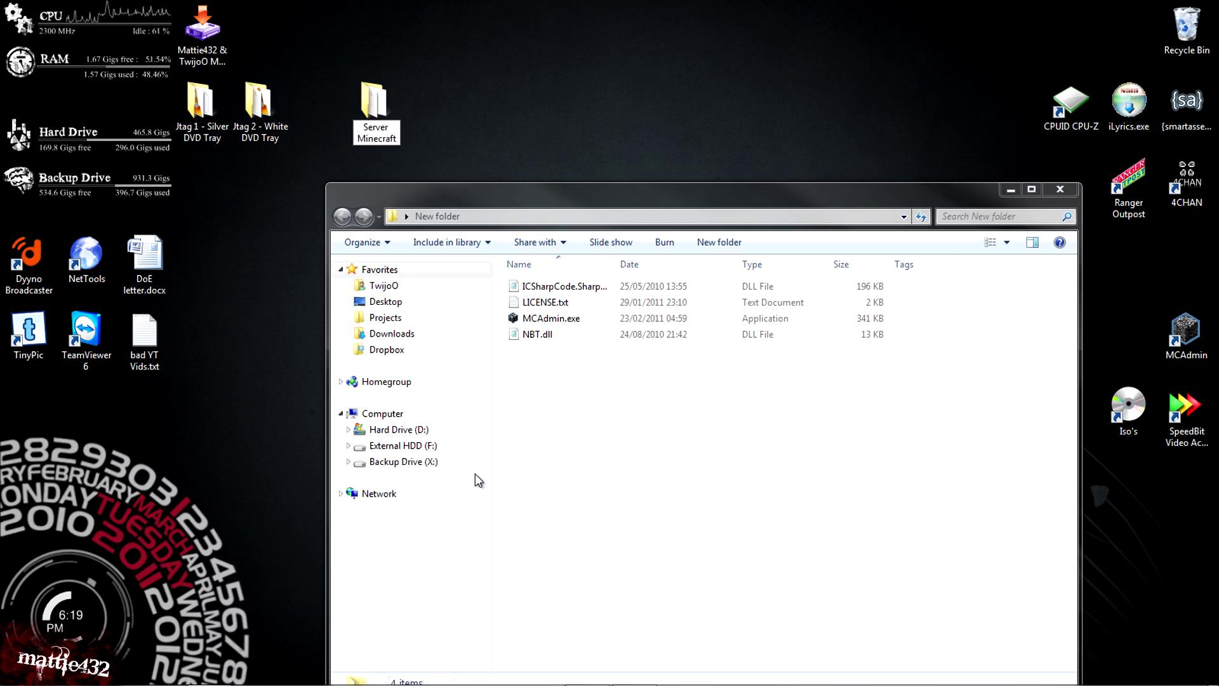
left_click(466, 50)
Step: Read LICENSE.txt and inspect the ICSharpCode.SharpZipLib.dll file in the folder
left_click(559, 376)
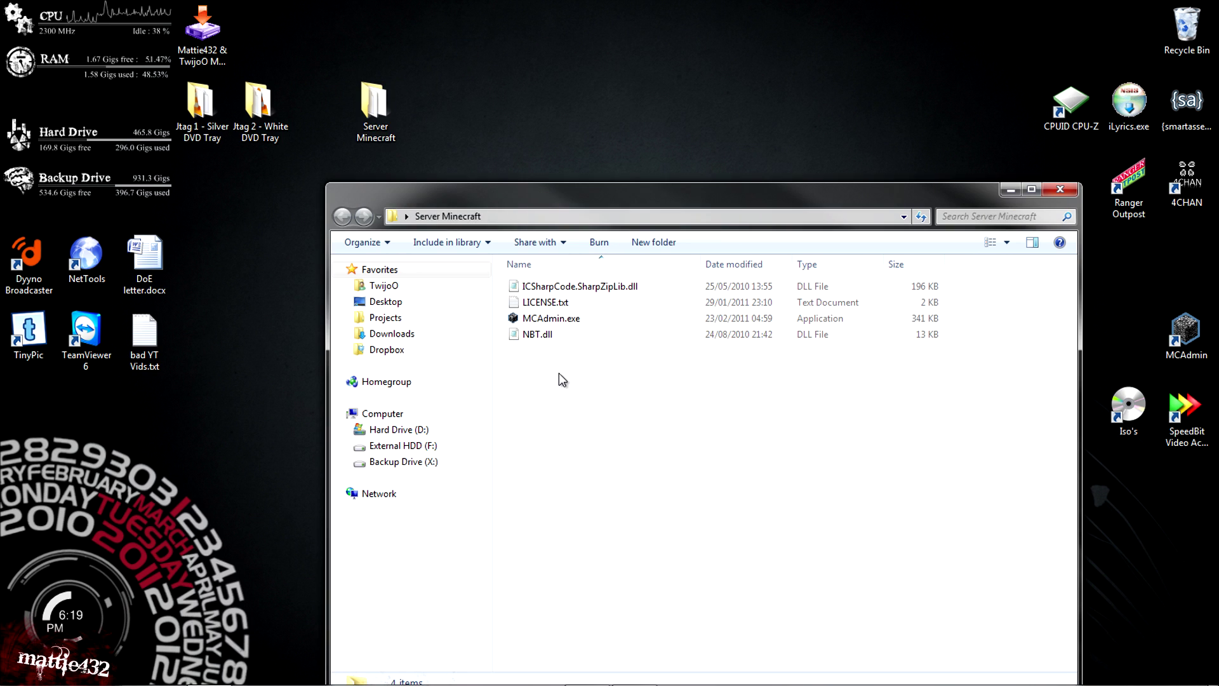
left_click_drag(529, 206, 507, 119)
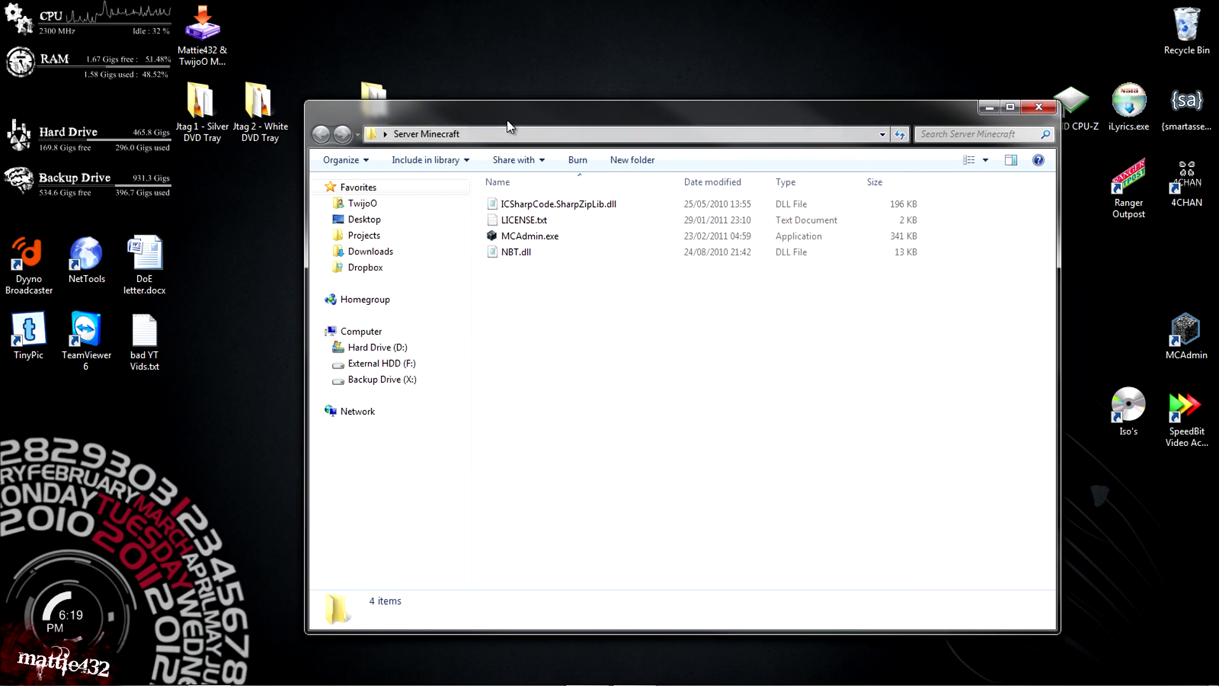
double_click(508, 220)
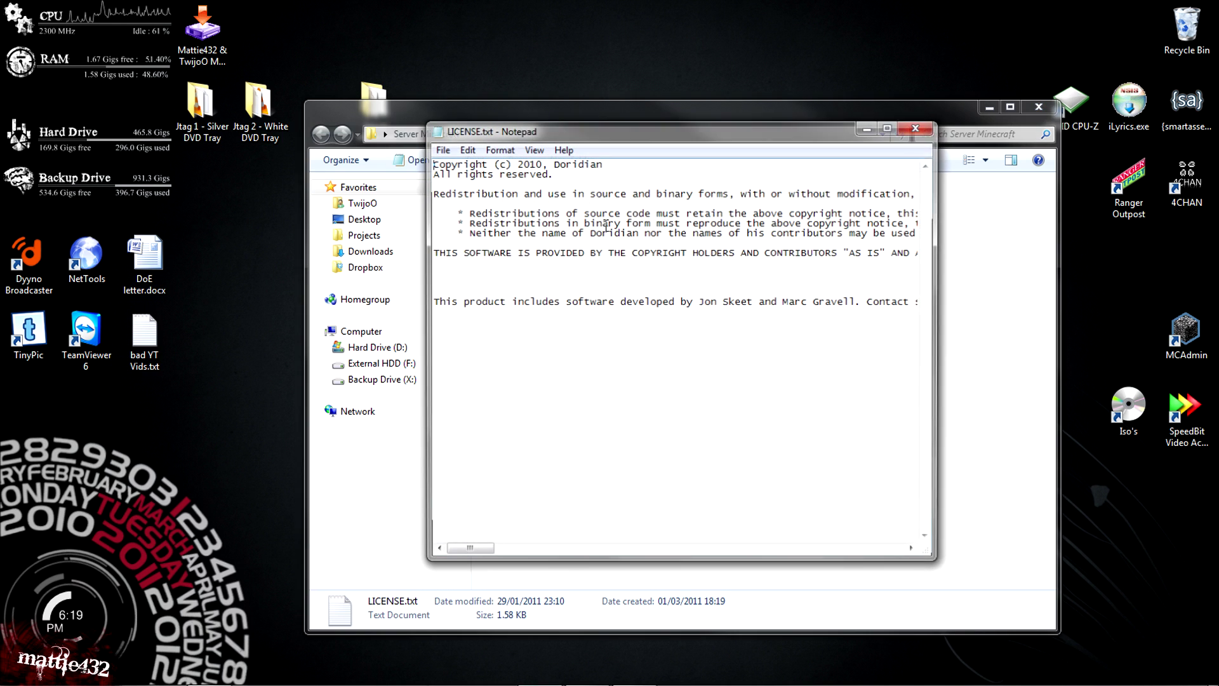
left_click(918, 127)
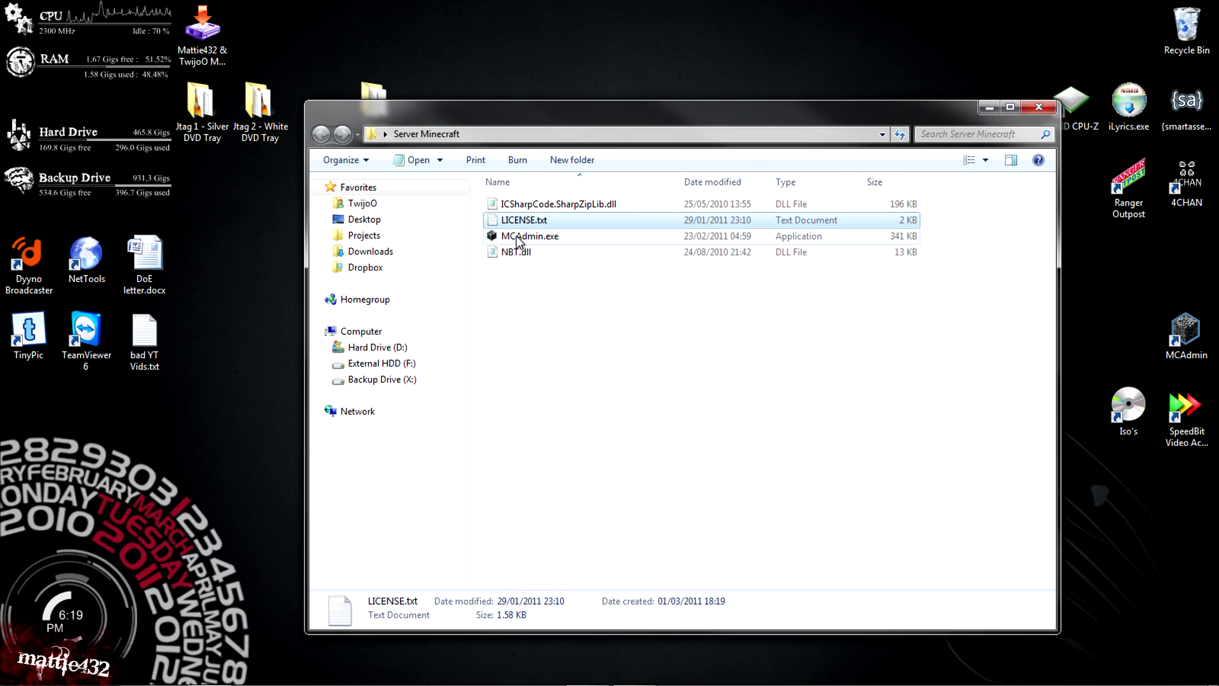
left_click(773, 207)
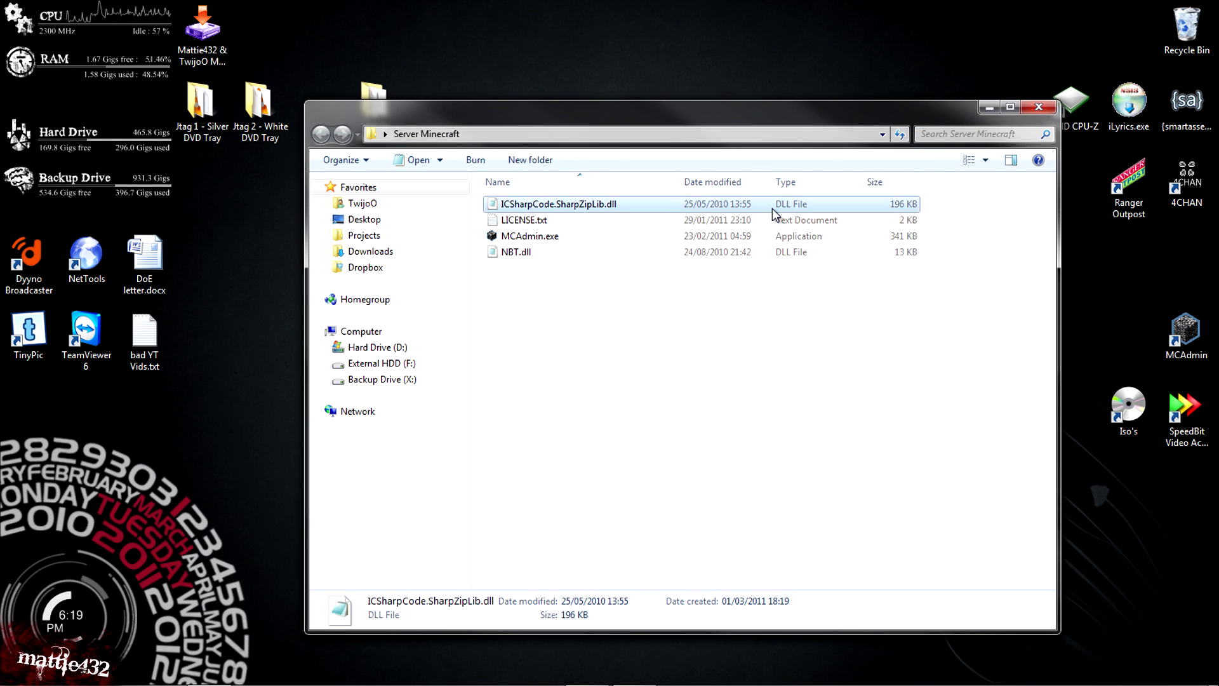
Step: Launch MCAdmin.exe from the Server Minecraft folder
left_click(559, 273)
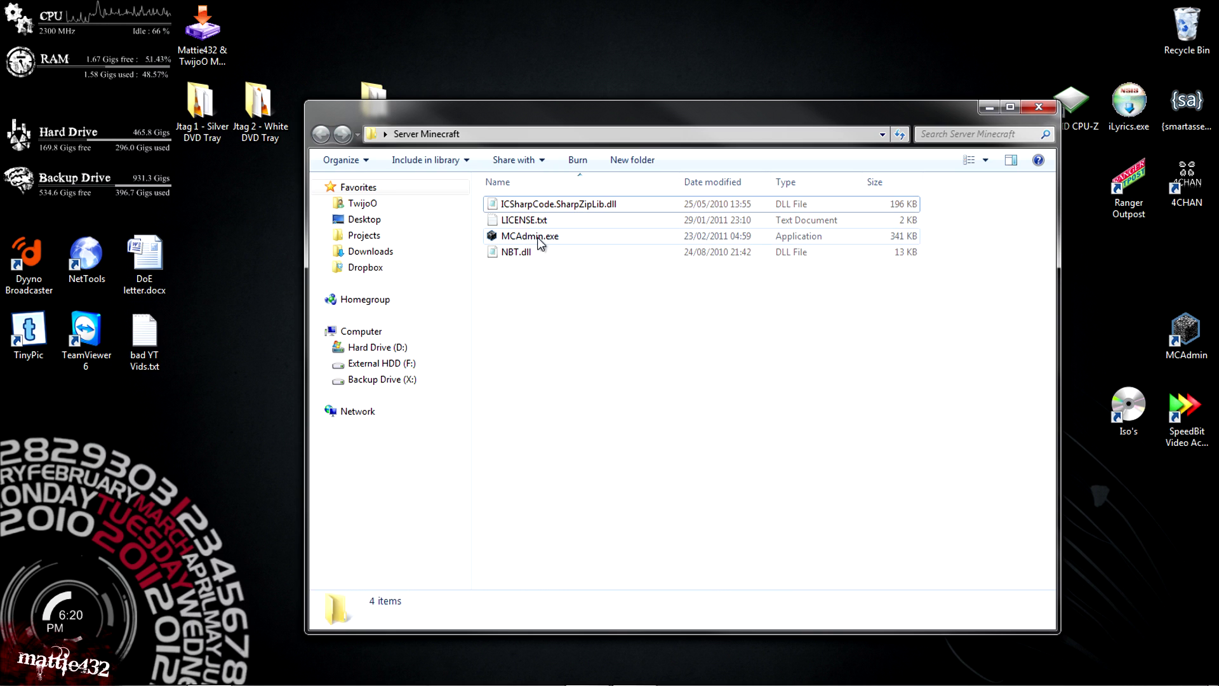
left_click(540, 235)
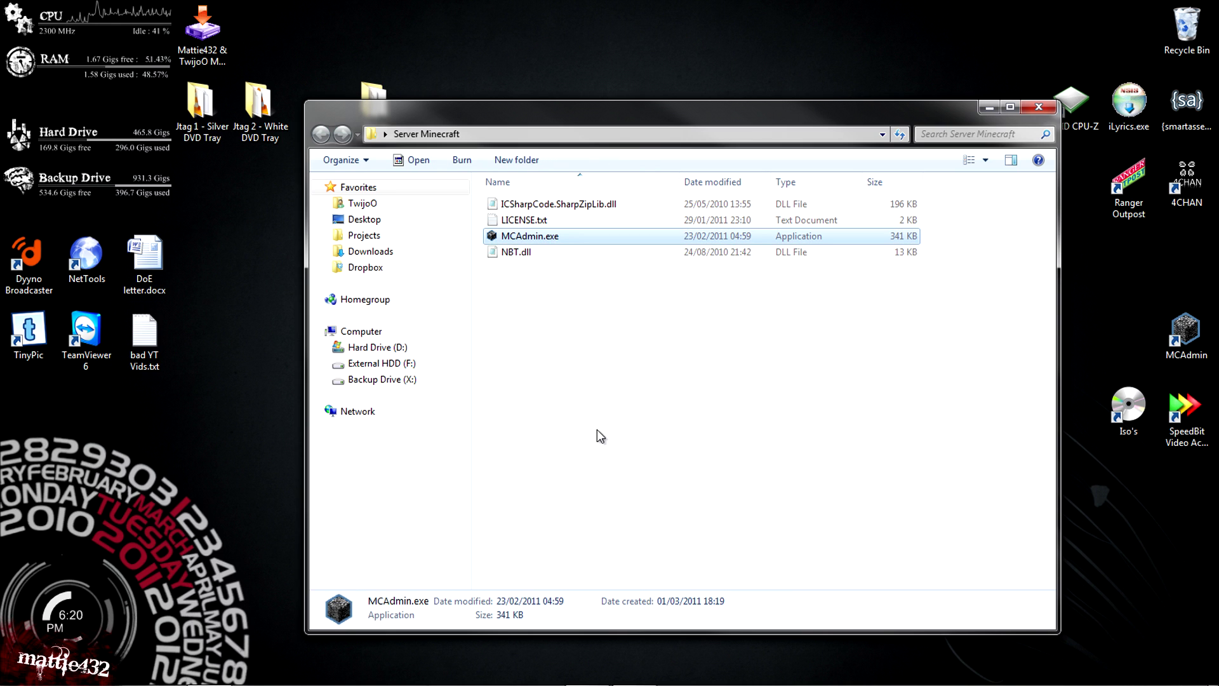
double_click(544, 236)
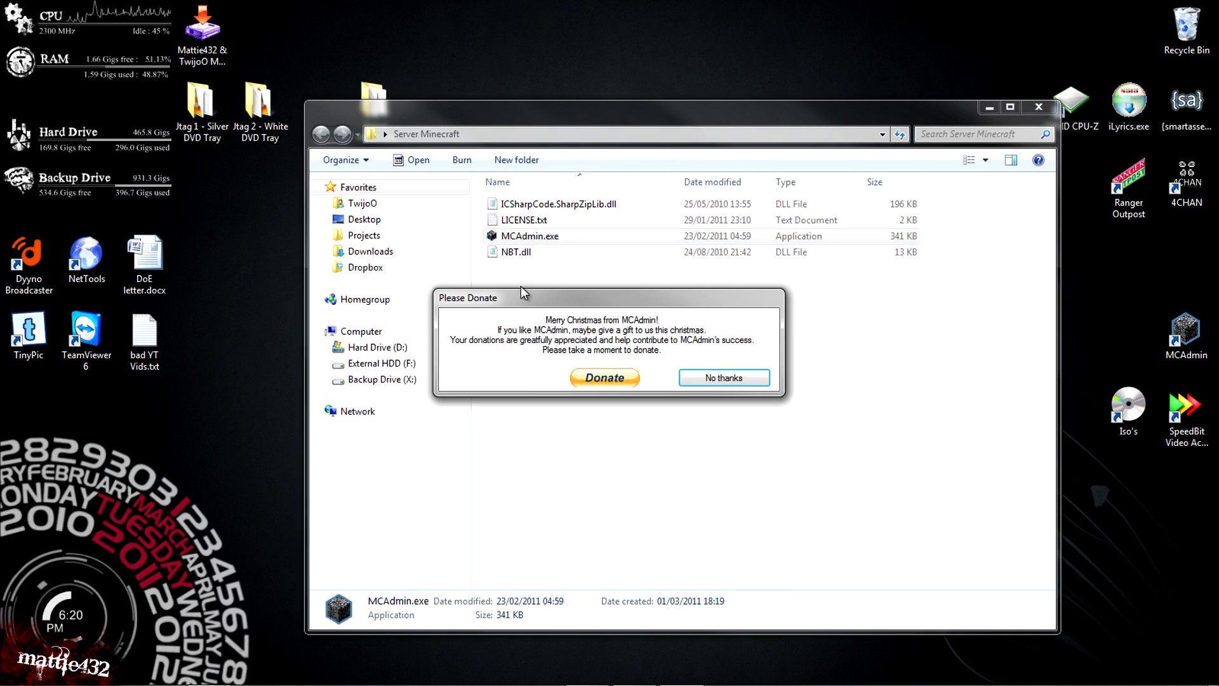
Step: Decline the Please Donate request with No thanks
left_click_drag(522, 288, 678, 289)
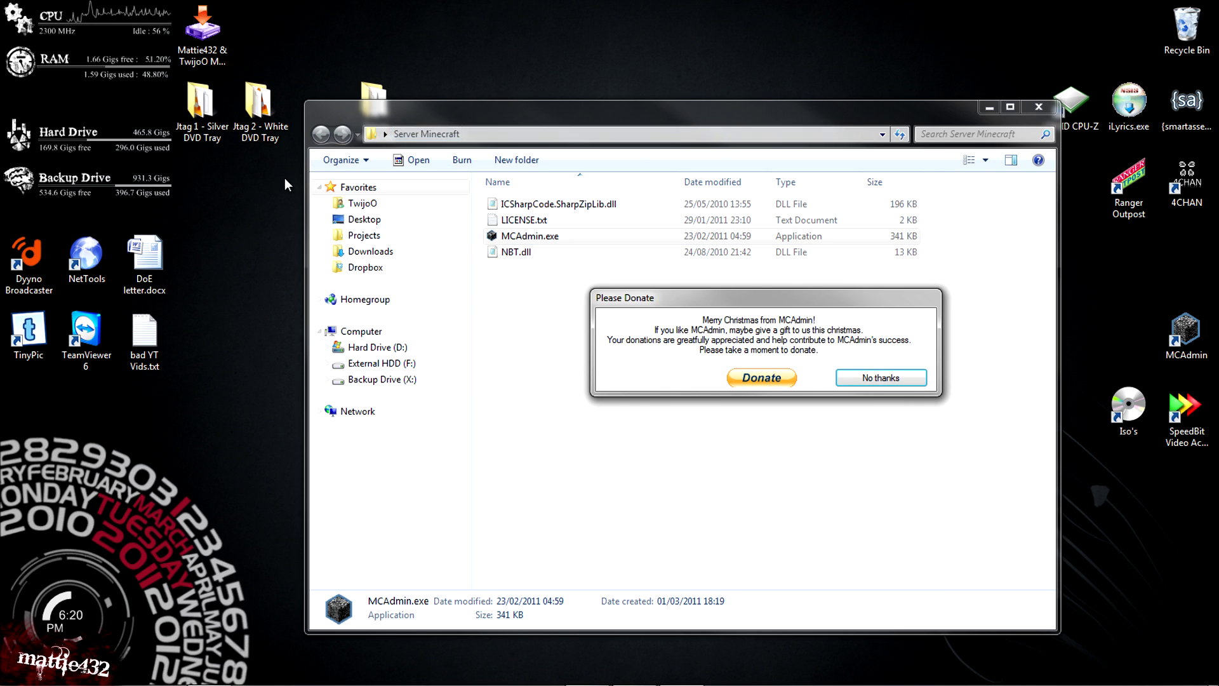
left_click_drag(654, 299, 548, 289)
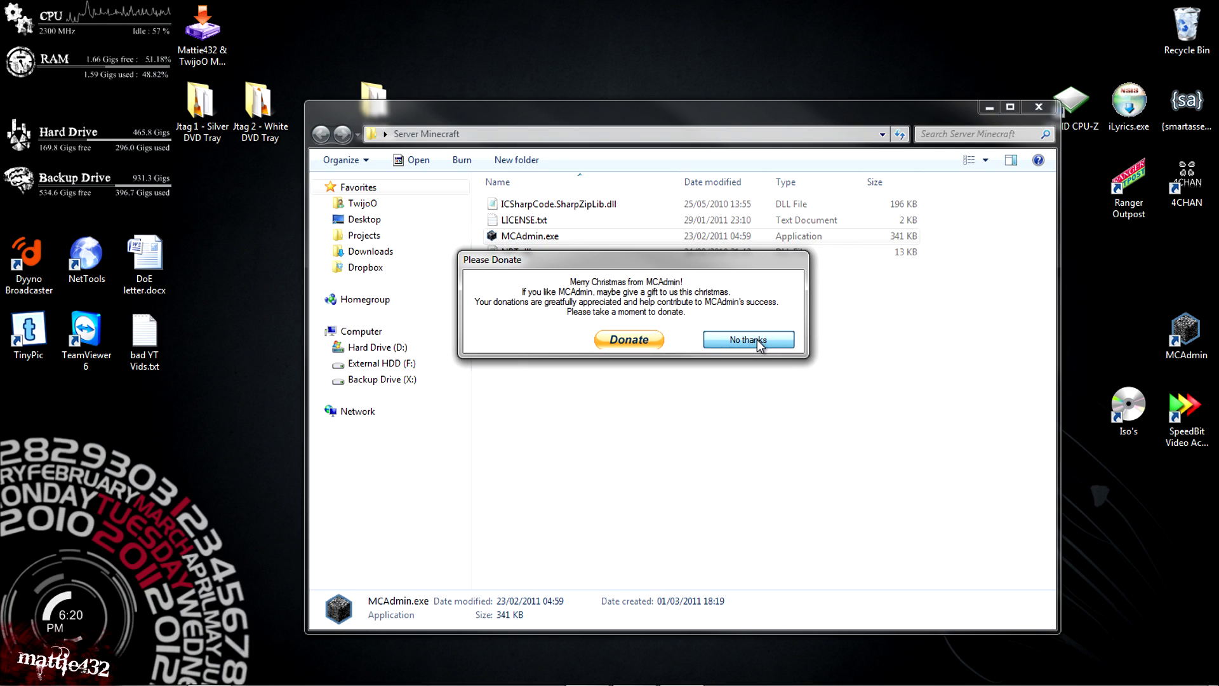
left_click(719, 343)
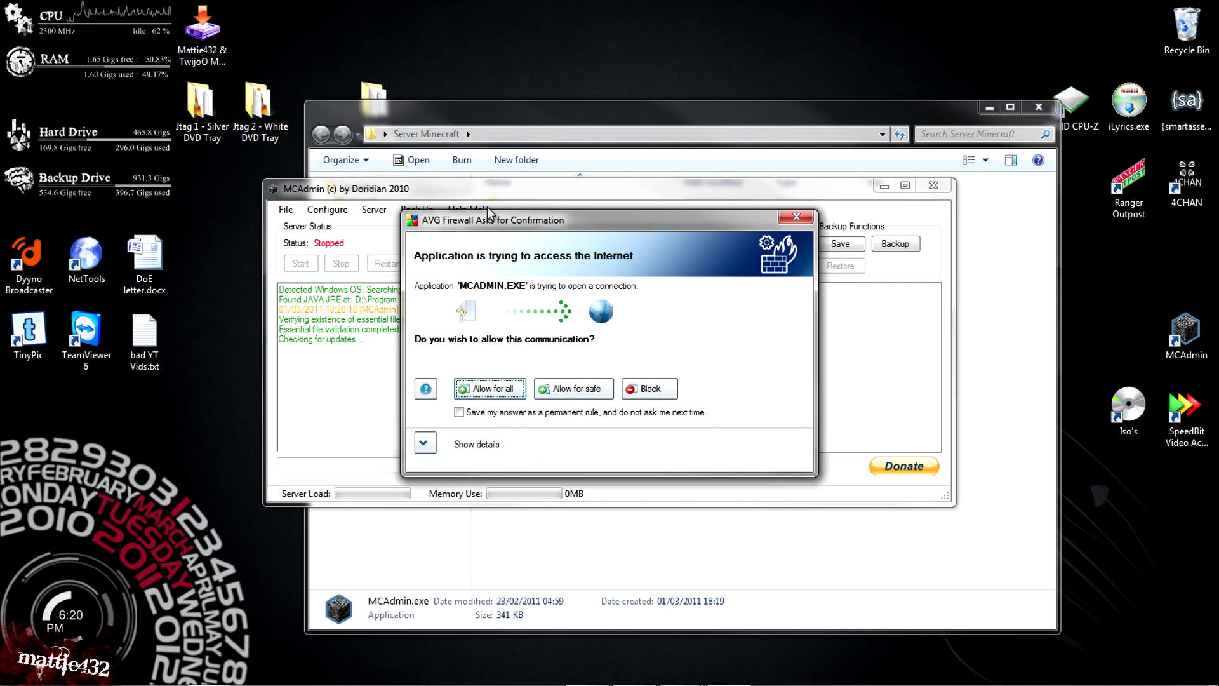
Step: Allow MCADMIN.EXE on all networks in AVG Firewall, saved as a permanent rule
left_click_drag(495, 220, 562, 140)
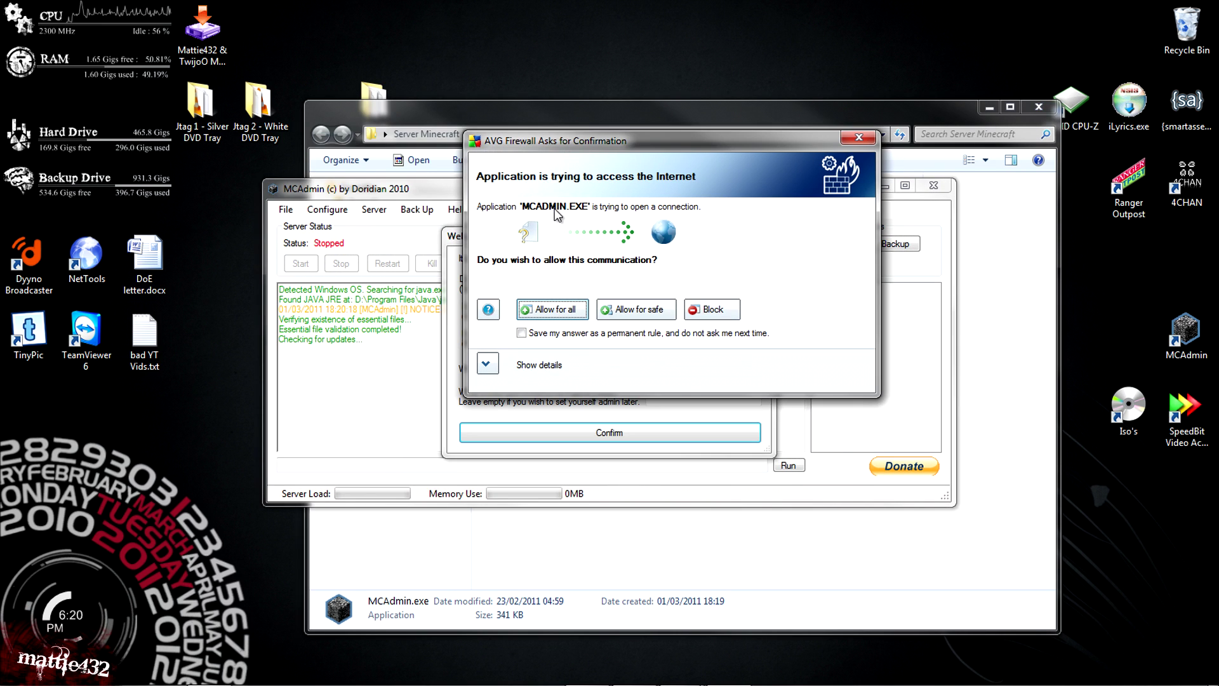
left_click_drag(527, 141, 513, 113)
left_click(511, 304)
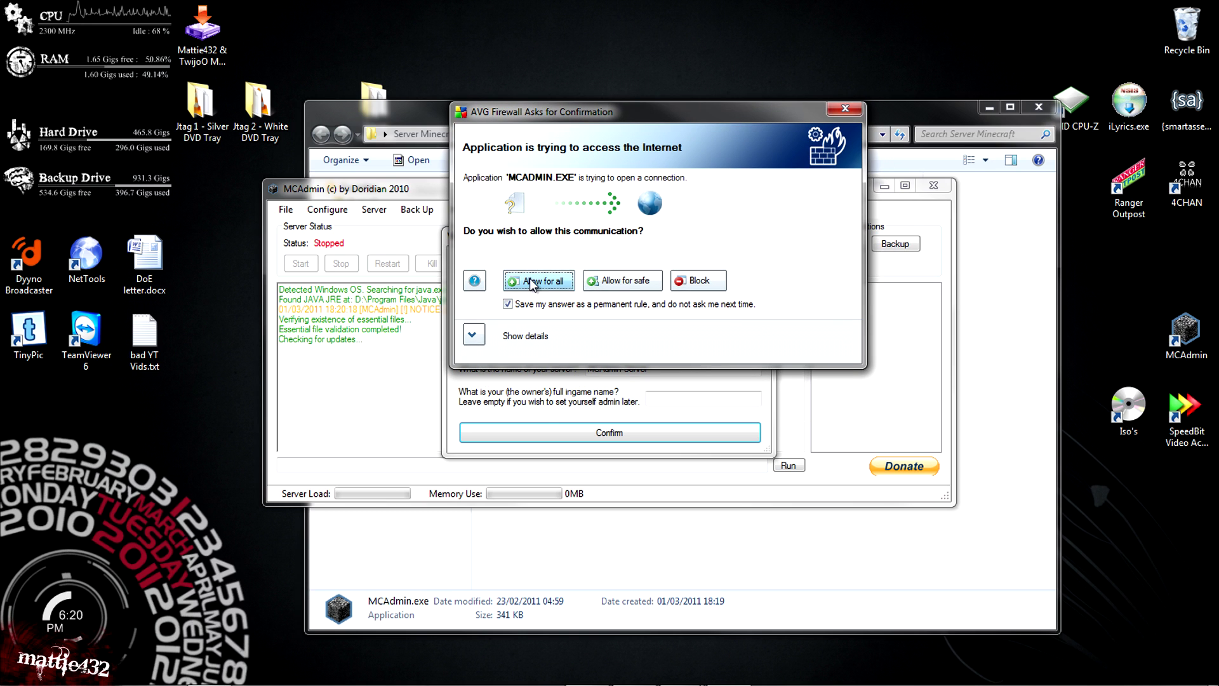
left_click(531, 281)
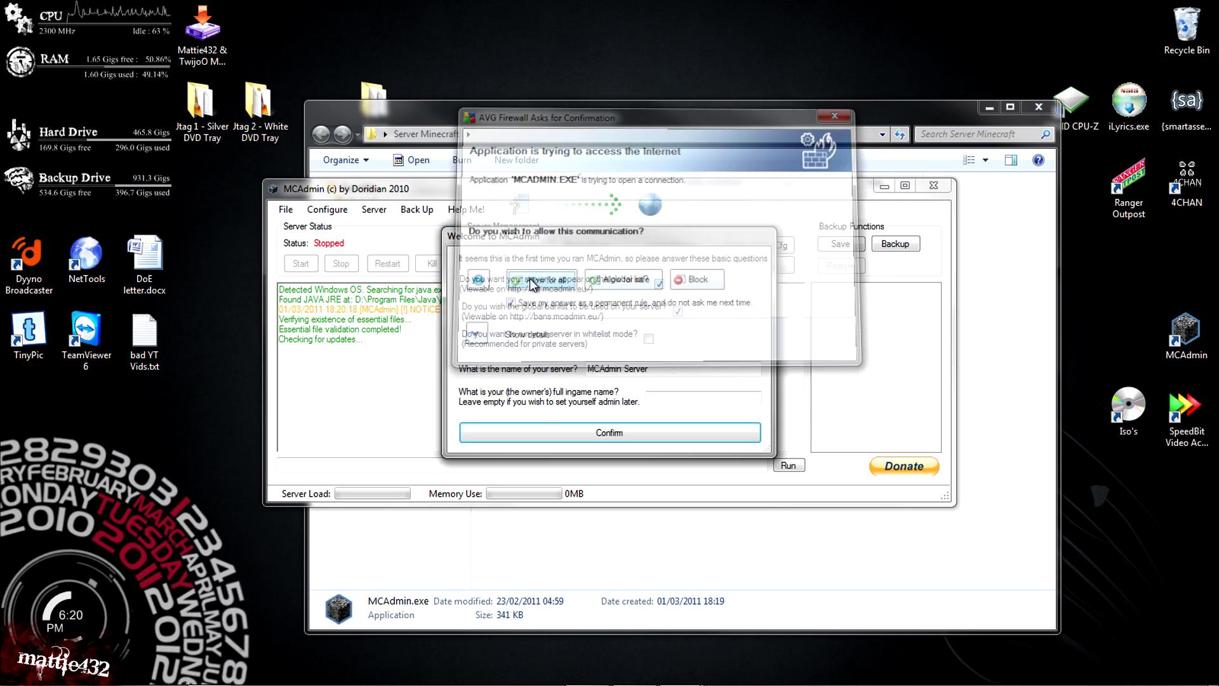
left_click_drag(566, 240, 636, 119)
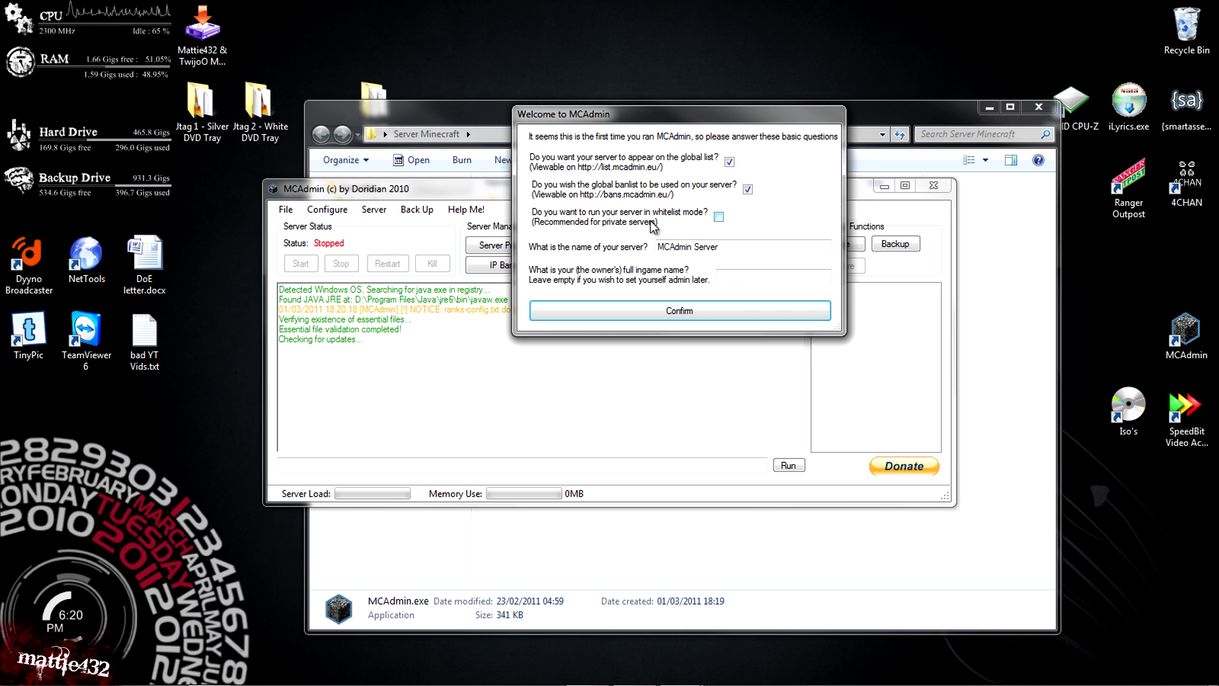
mouse_move(1047, 684)
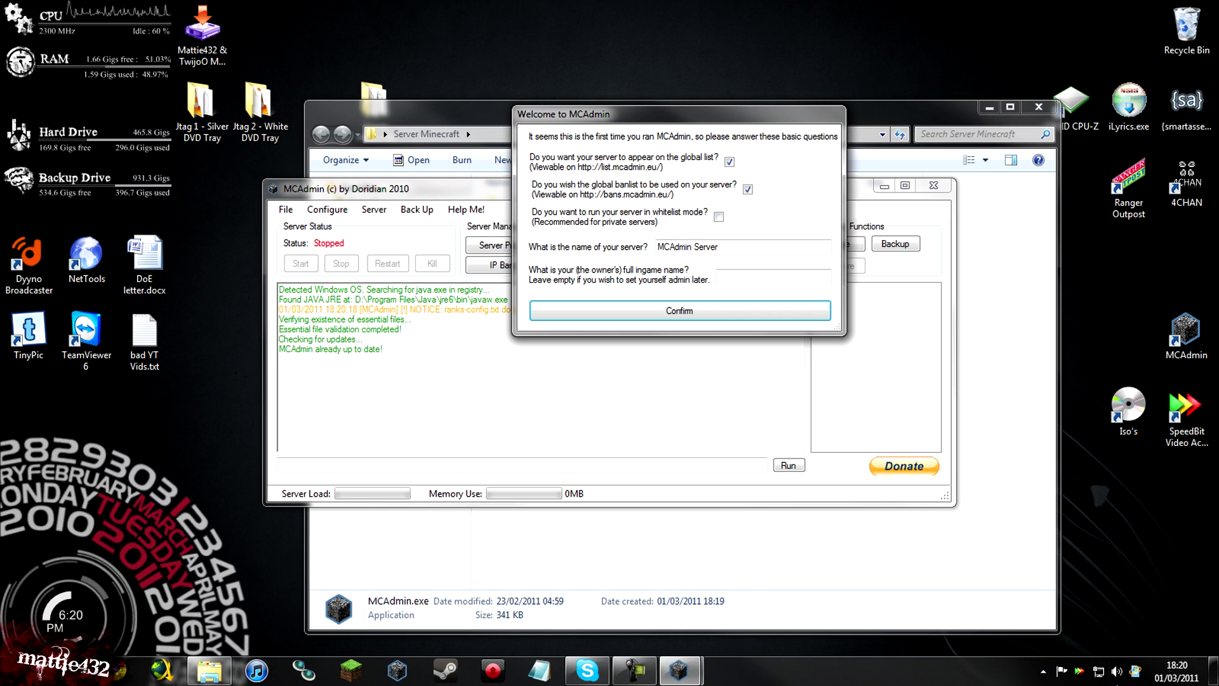
left_click(1044, 672)
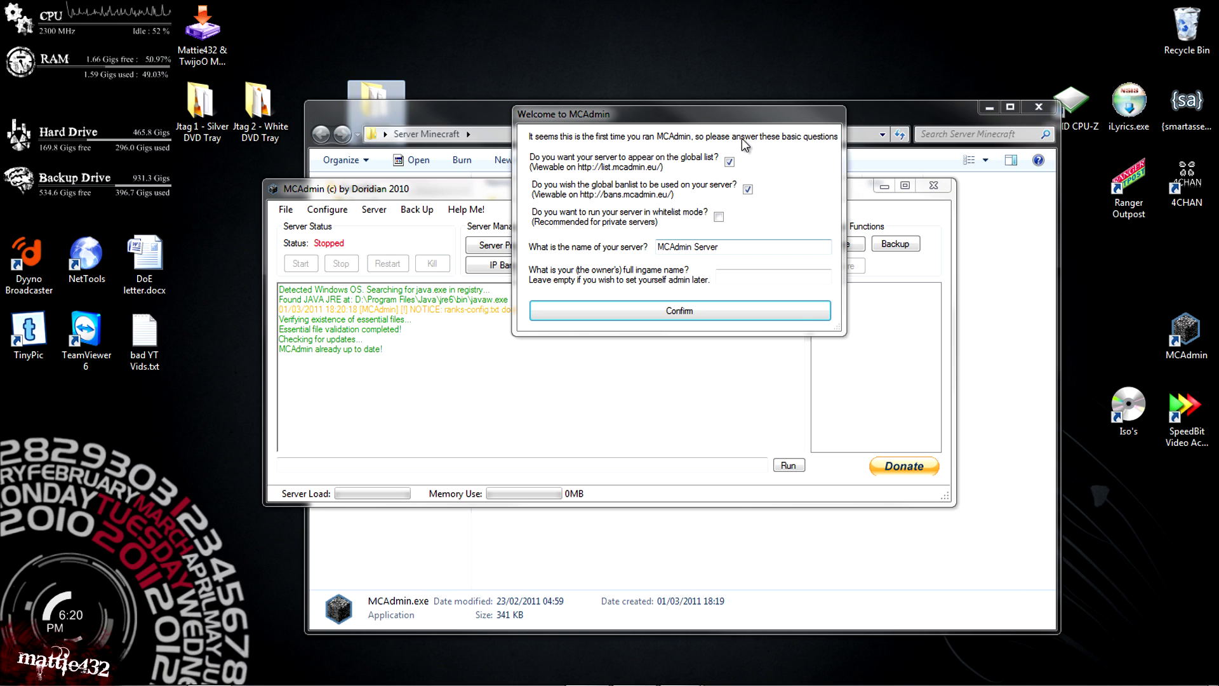
left_click_drag(743, 115, 708, 79)
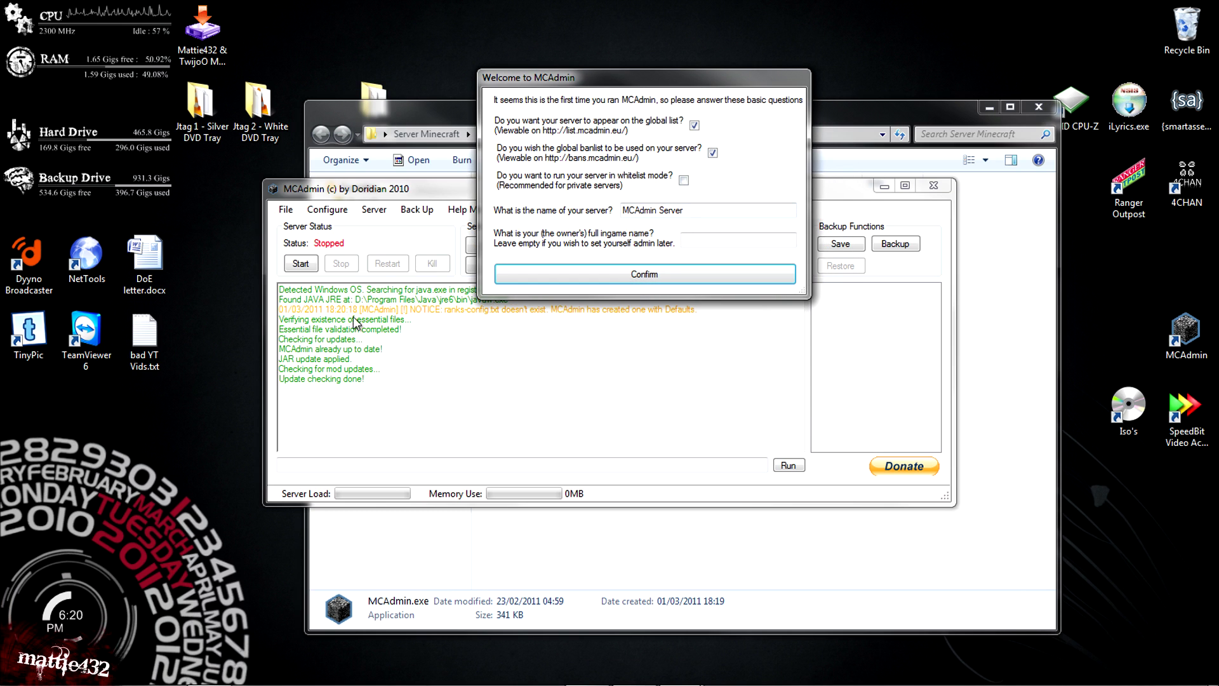
left_click_drag(563, 77, 569, 150)
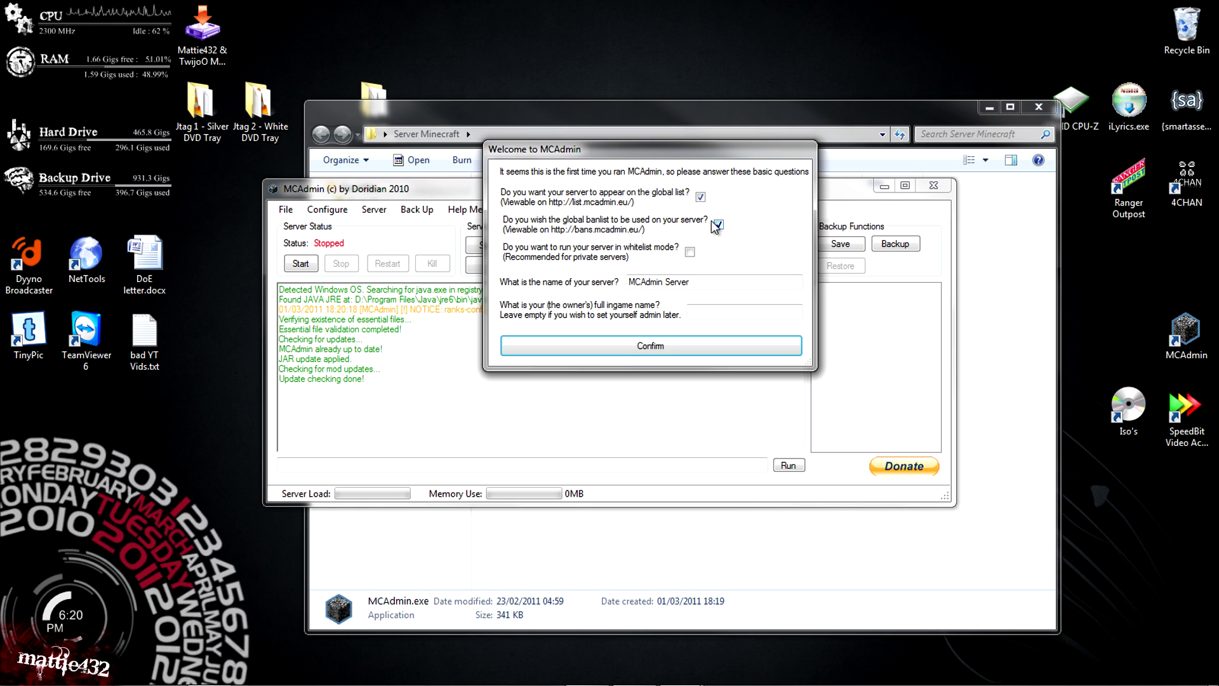
left_click(690, 255)
left_click(690, 254)
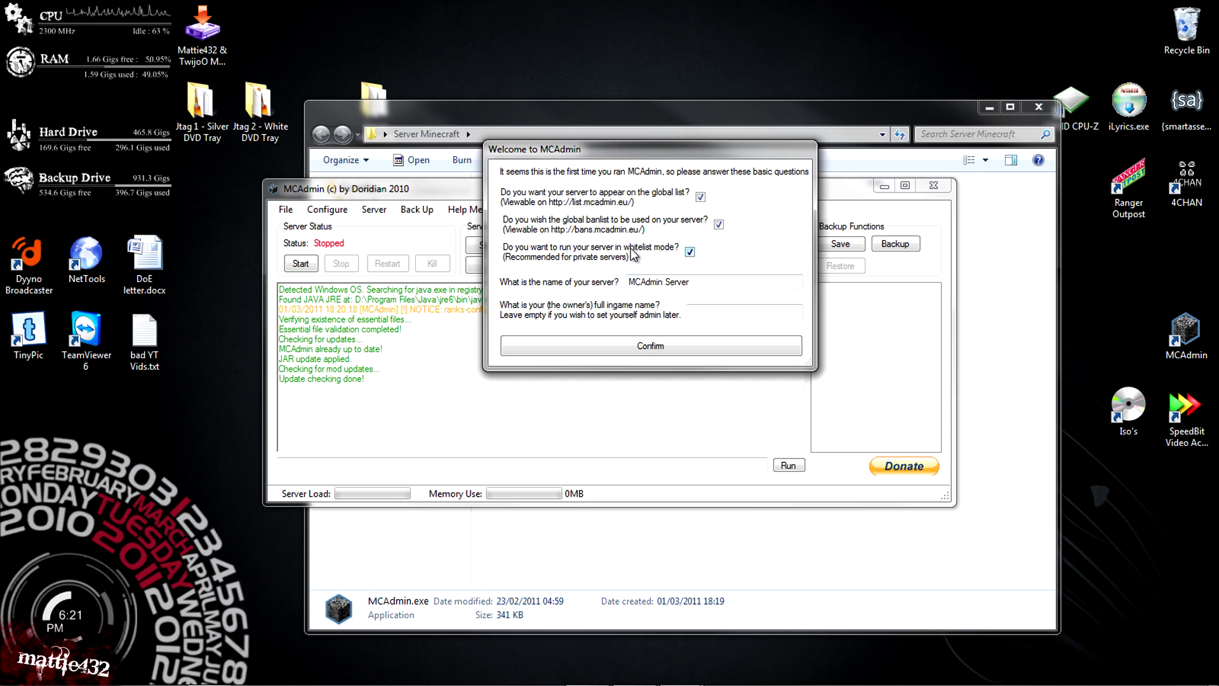
left_click(690, 253)
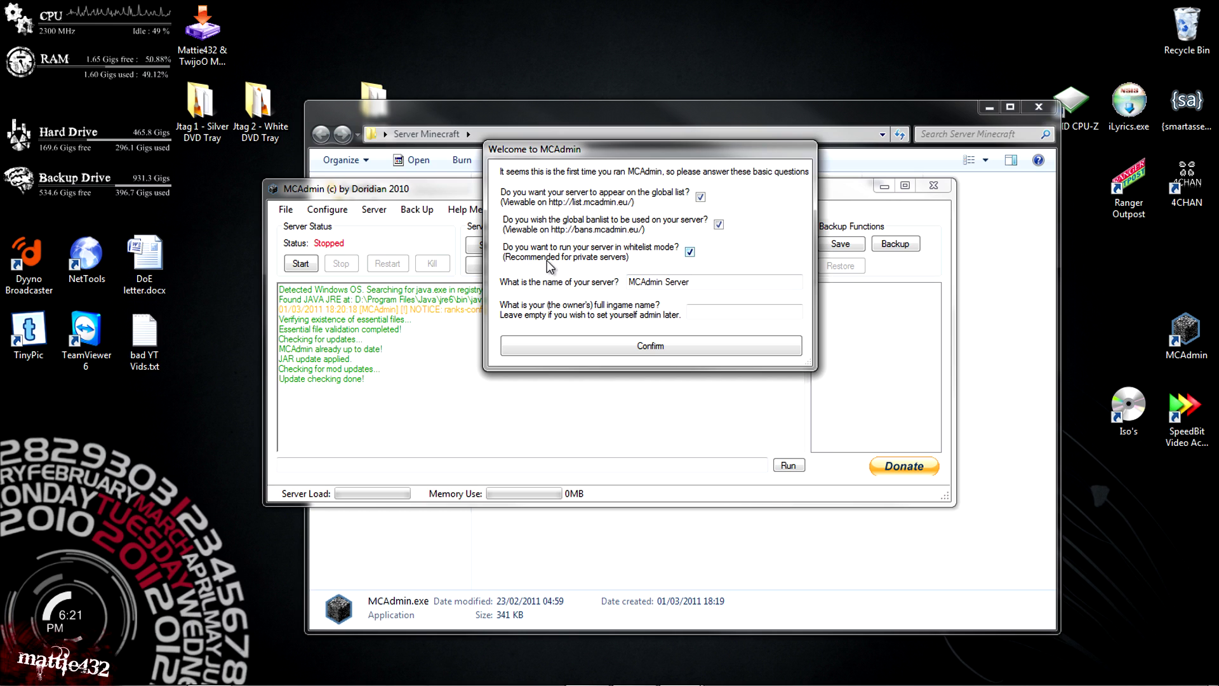
left_click(698, 256)
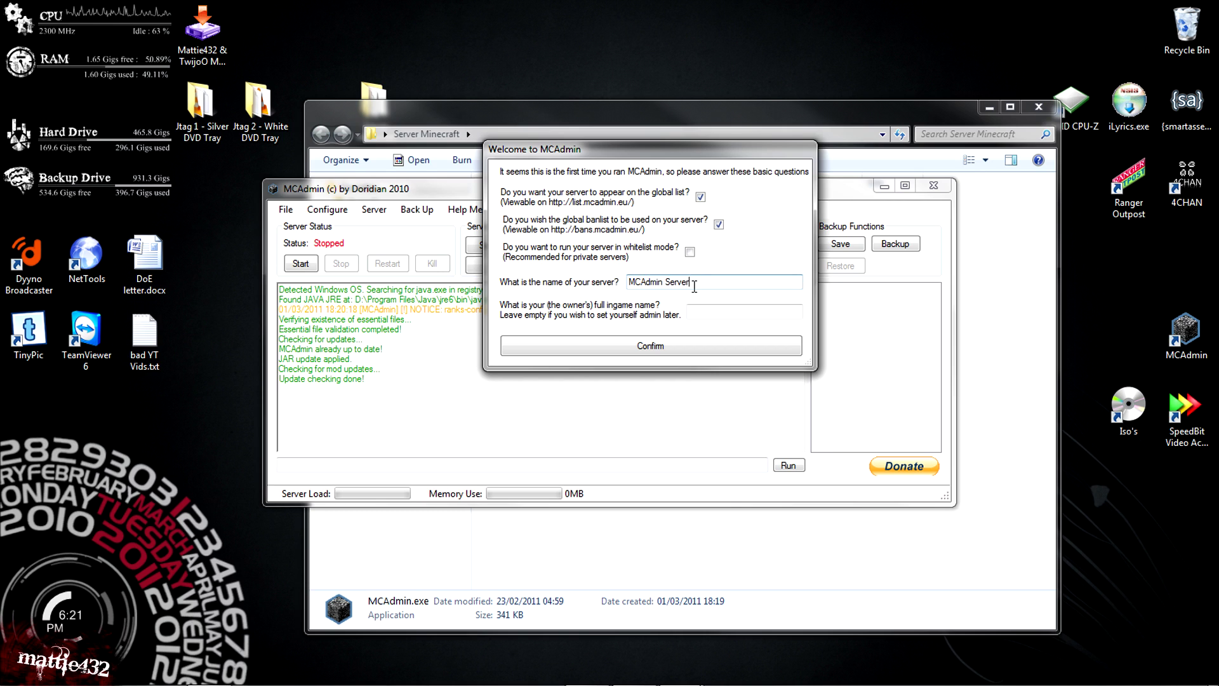
Step: Replace the default server name with the account username
left_click_drag(695, 286, 619, 287)
type("mattie")
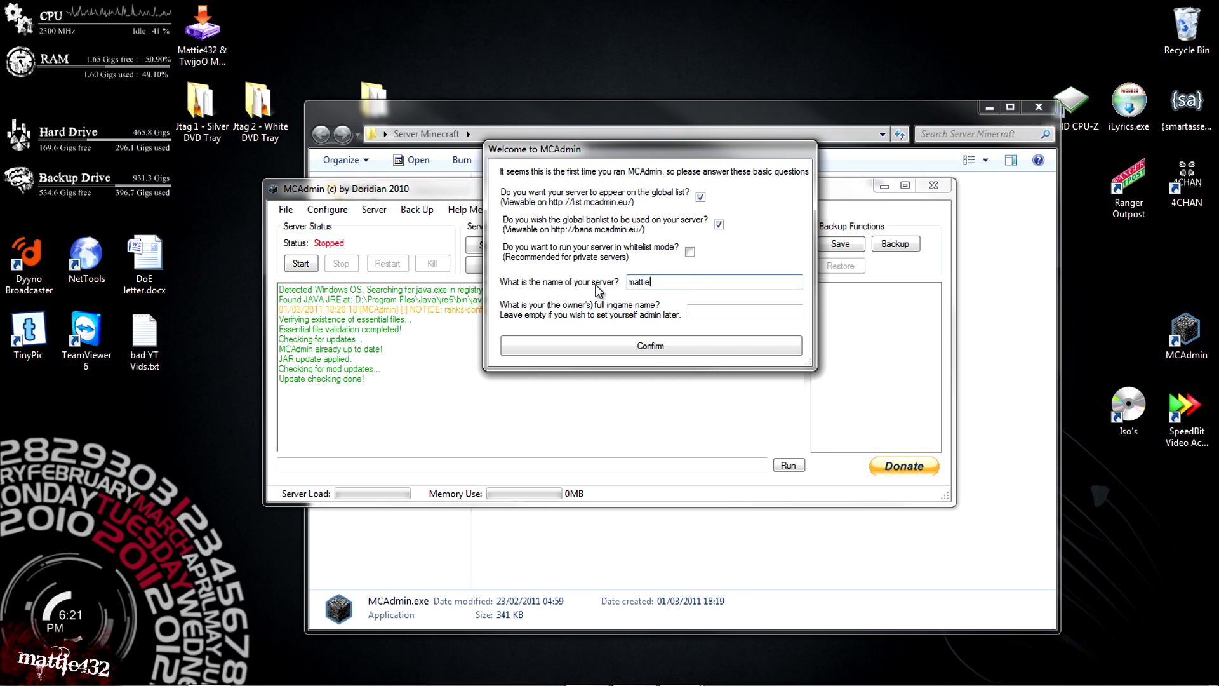
type("432")
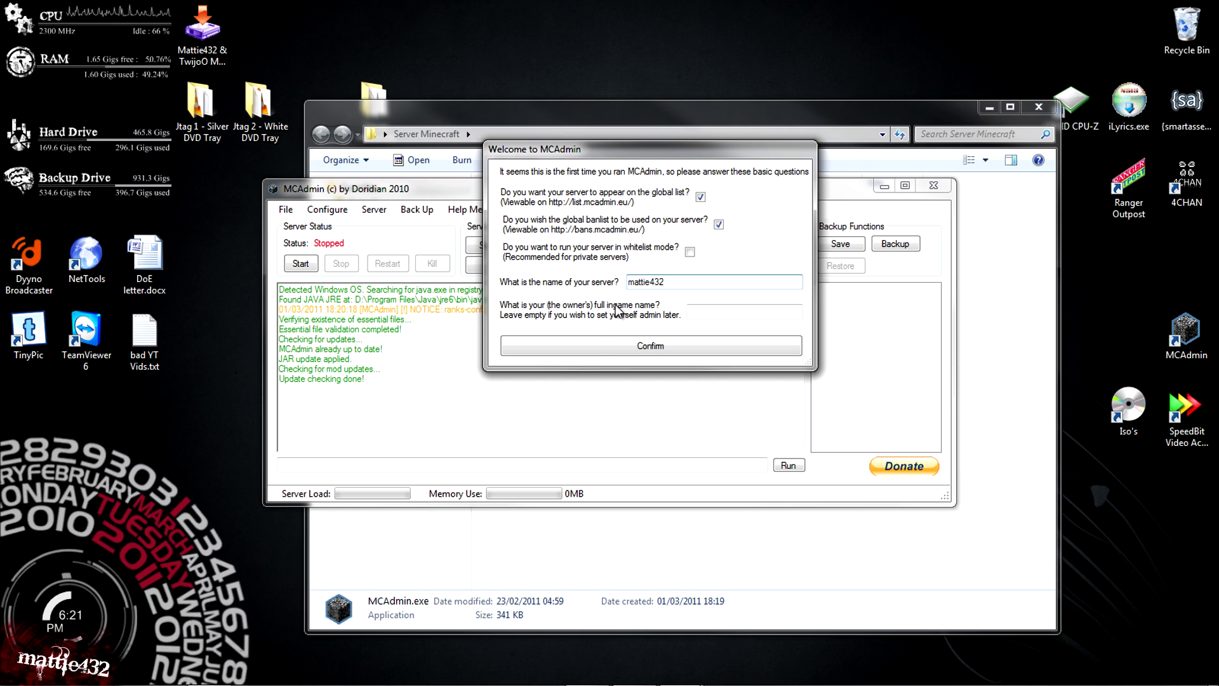
left_click(696, 312)
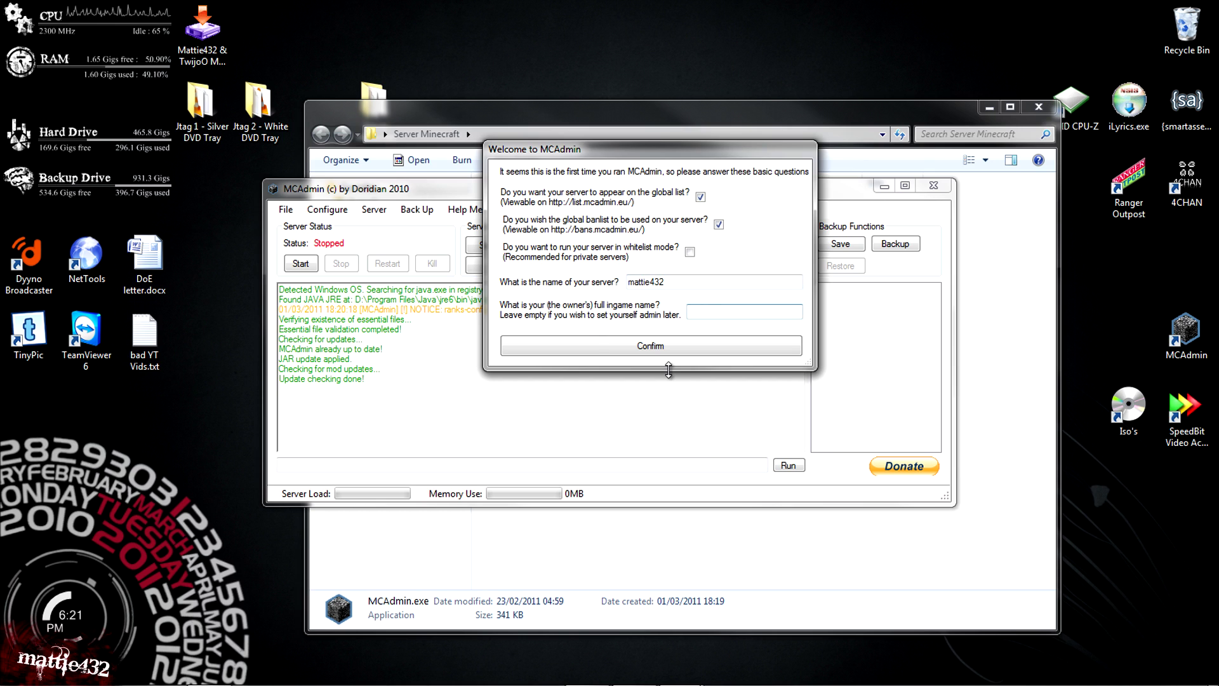
type("T")
Step: Copy the account username, paste it as the owner's in-game name, and confirm
mouse_move(670, 684)
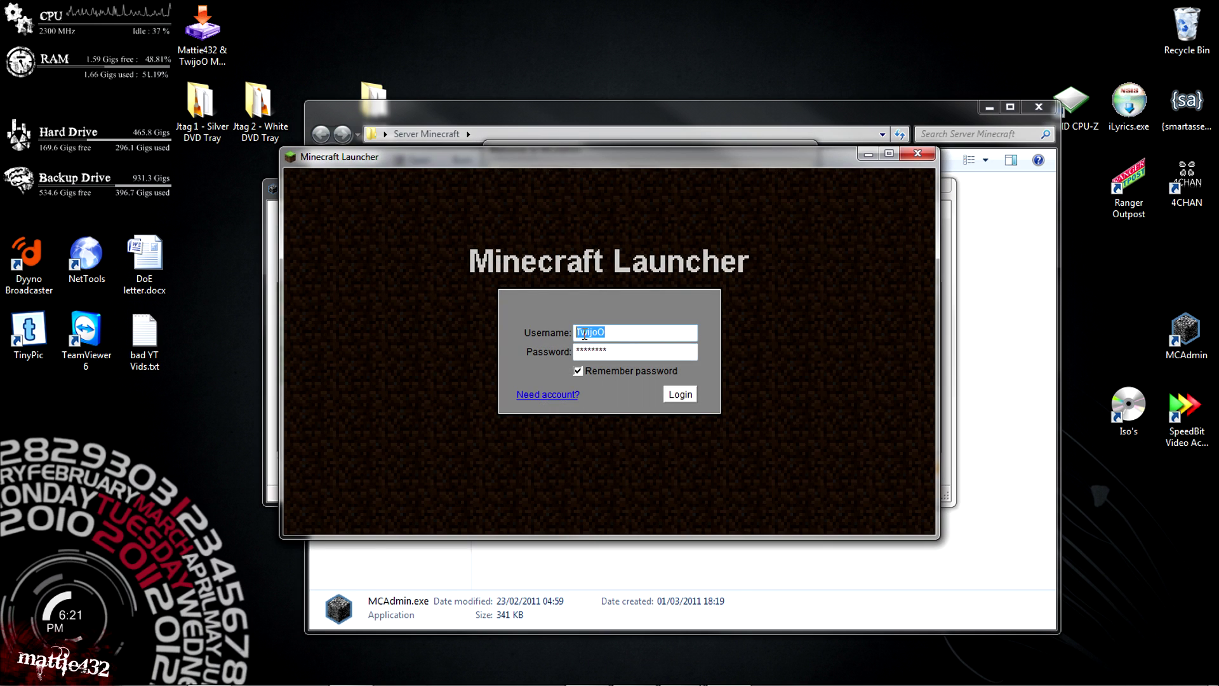
right_click(583, 327)
left_click(581, 329)
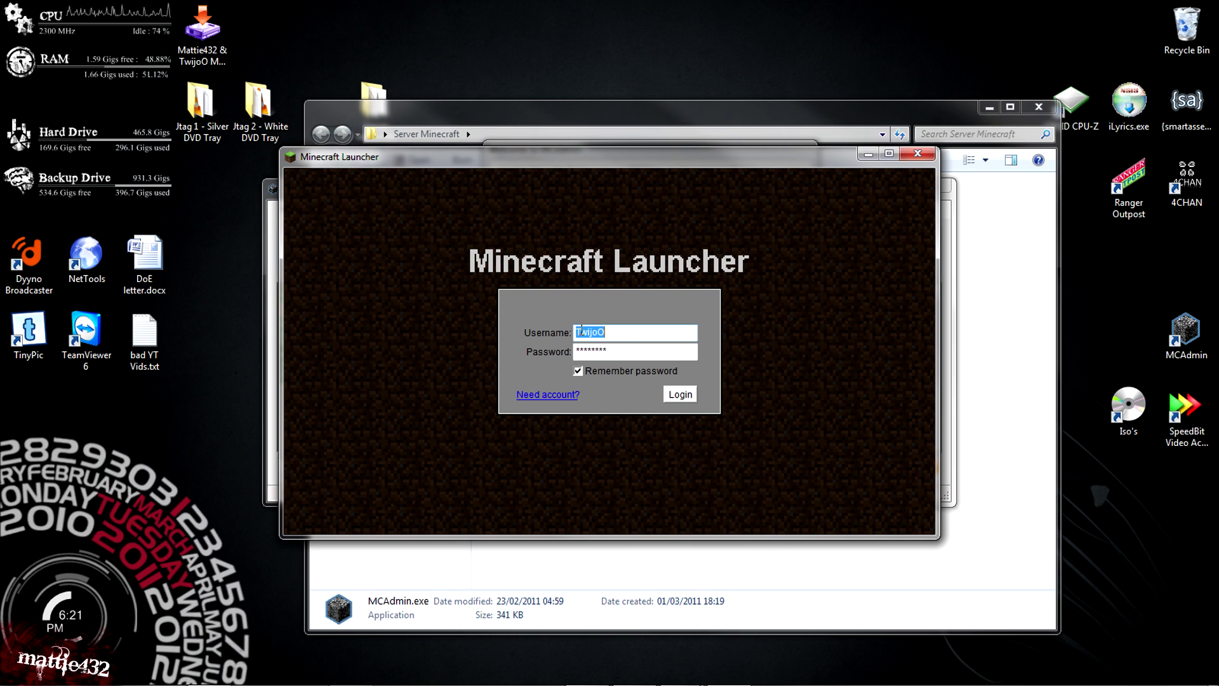
right_click(581, 330)
left_click(654, 375)
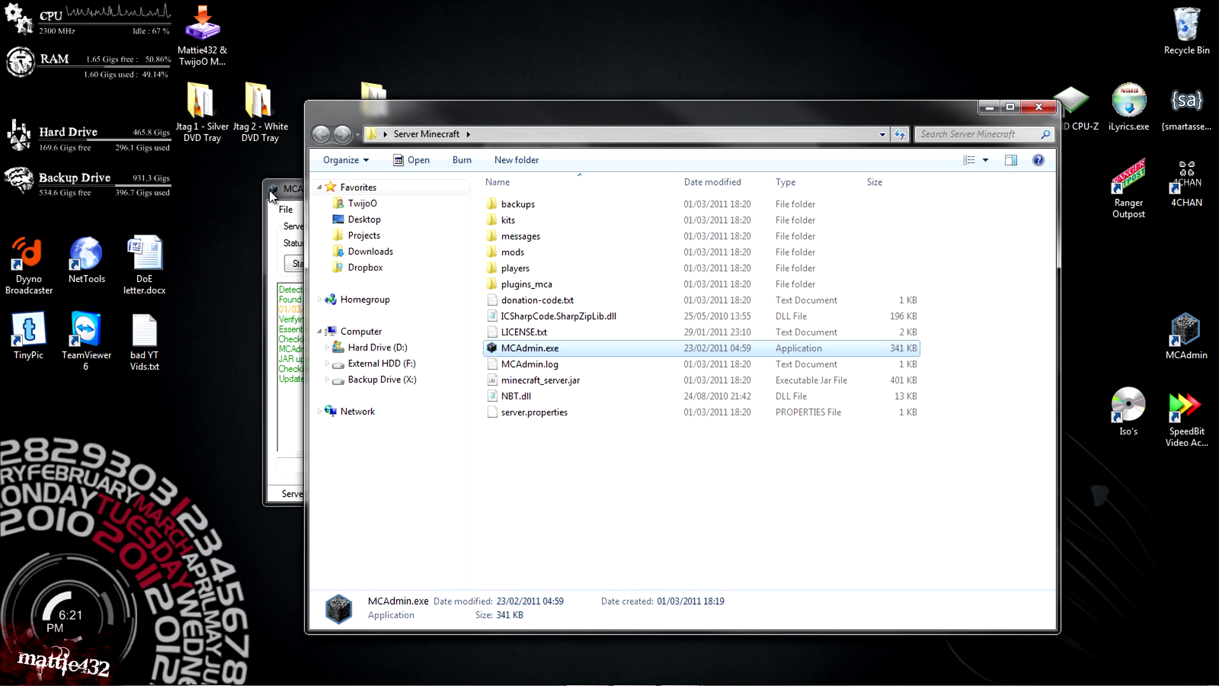
left_click(270, 189)
left_click(718, 312)
key("ctrl+v")
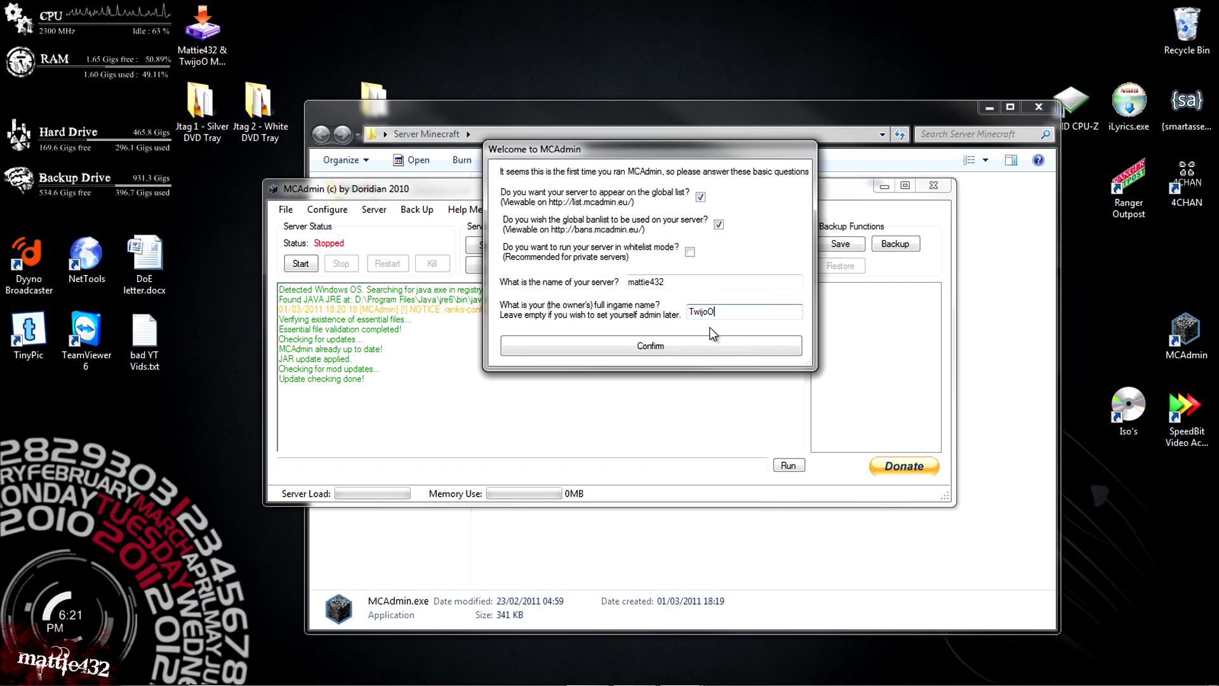
left_click(654, 347)
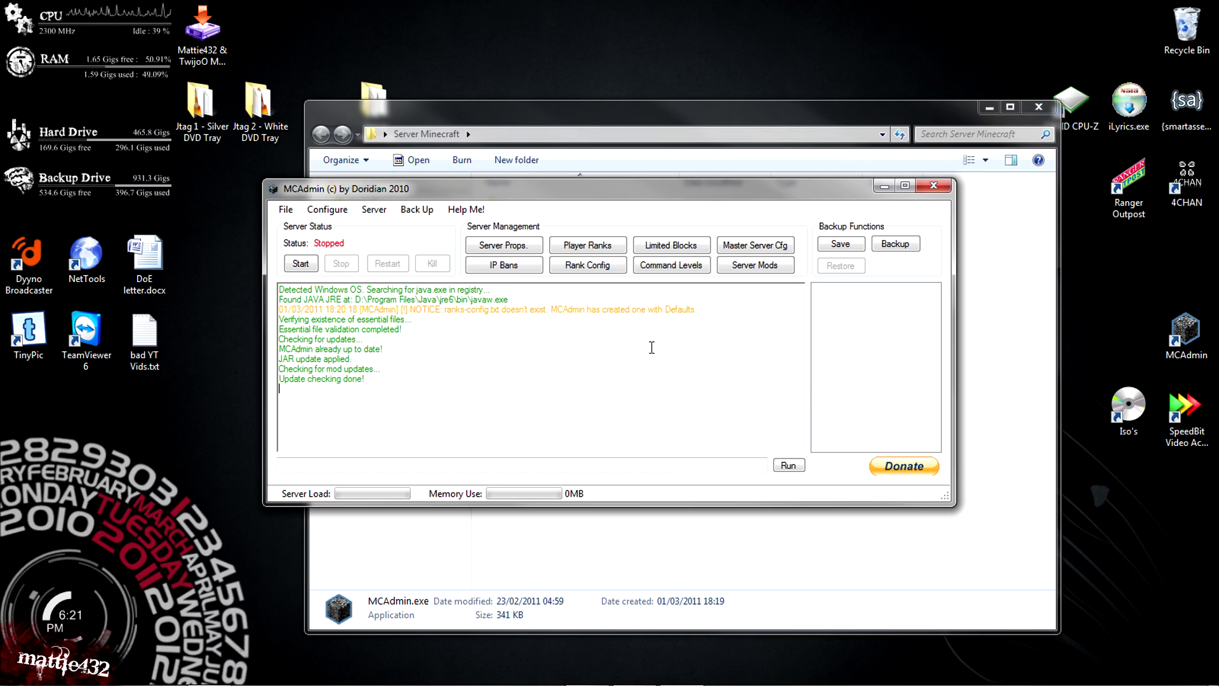
left_click_drag(308, 389, 287, 380)
Step: Arrange the Server Minecraft folder top-left and MCAdmin lower right
double_click(294, 380)
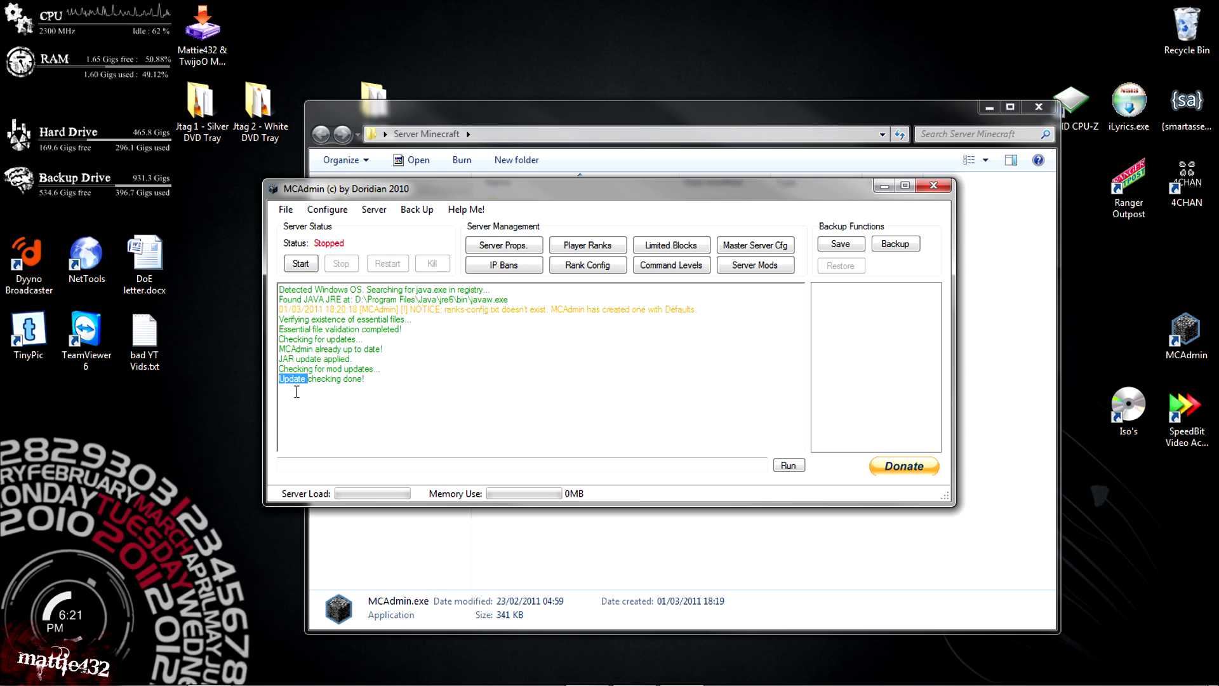
left_click_drag(522, 193, 713, 197)
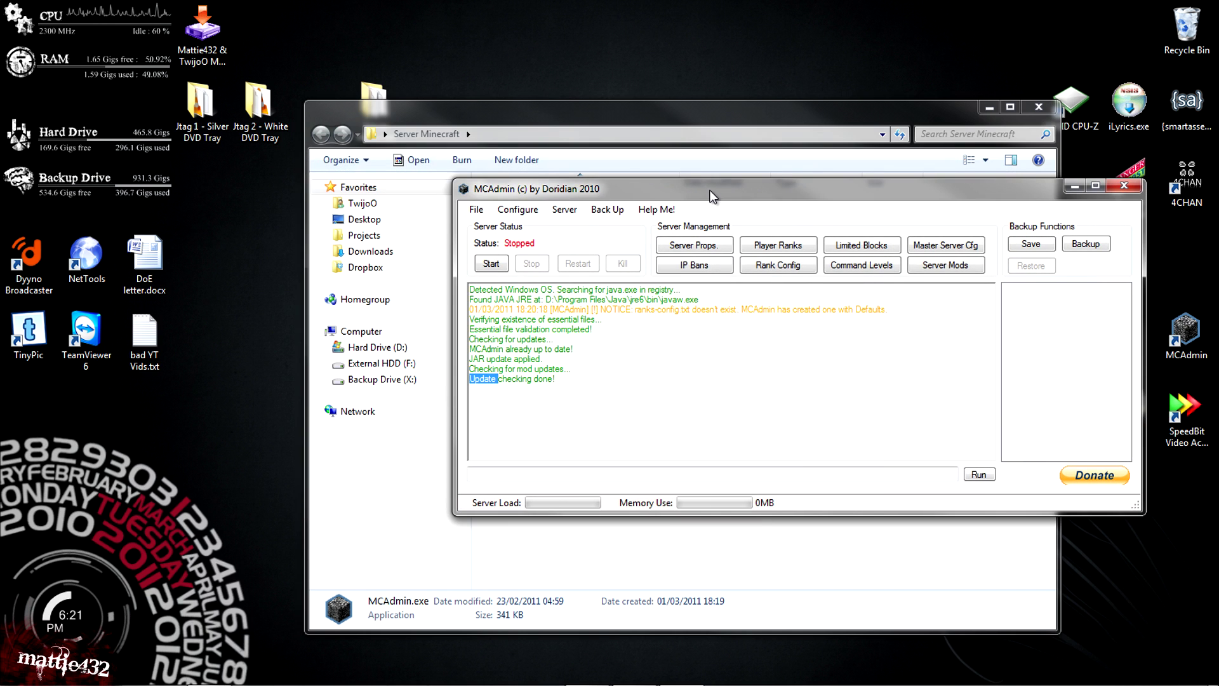
left_click(1020, 109)
left_click_drag(932, 101, 583, 48)
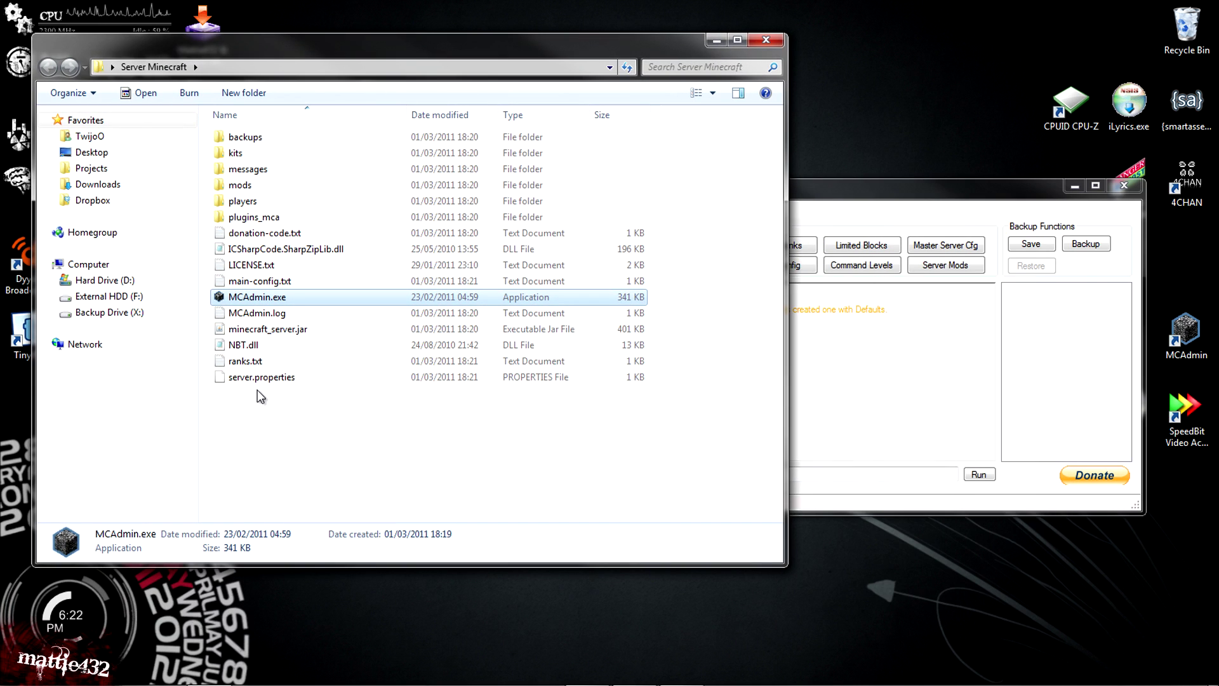
left_click_drag(932, 193, 985, 337)
Step: Open and close donation-code.txt, main-config.txt and MCAdmin.log in Notepad
left_click(322, 422)
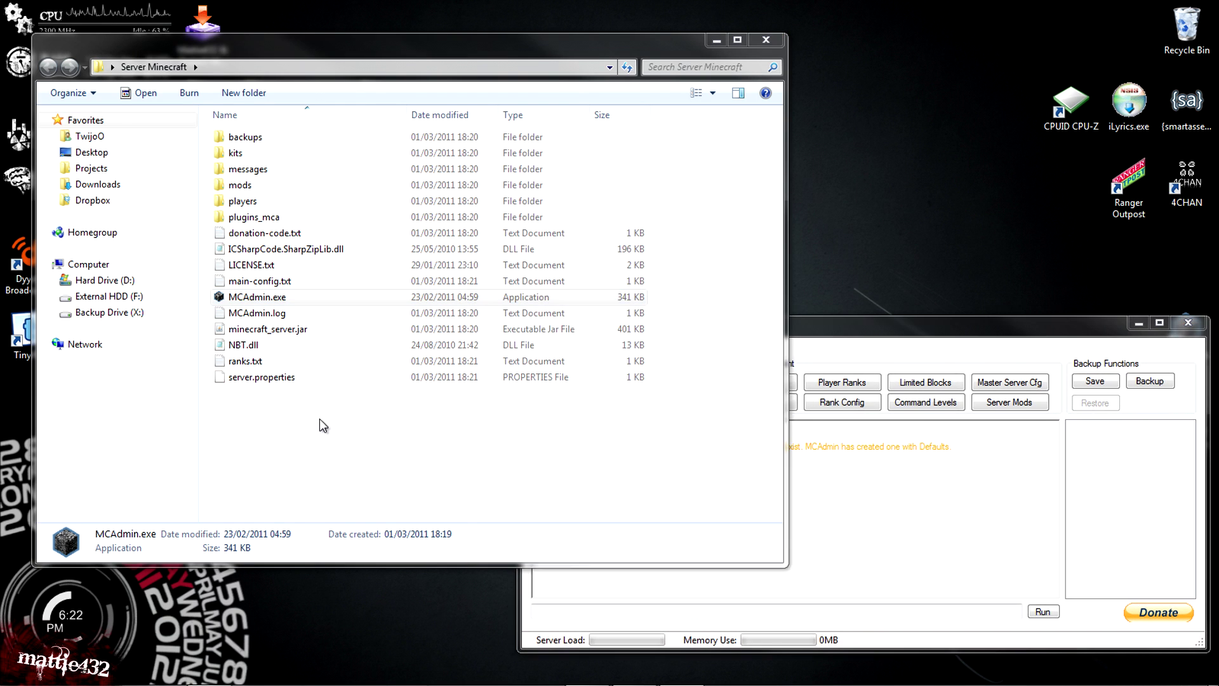
double_click(326, 230)
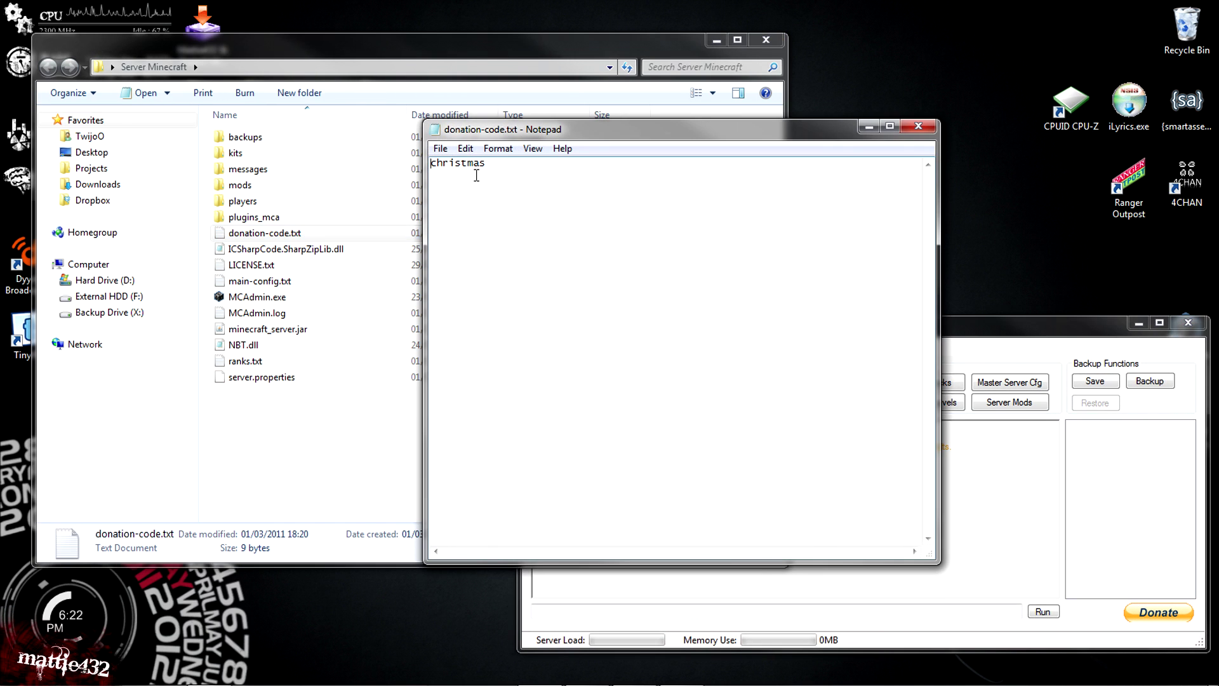
double_click(475, 166)
left_click(921, 126)
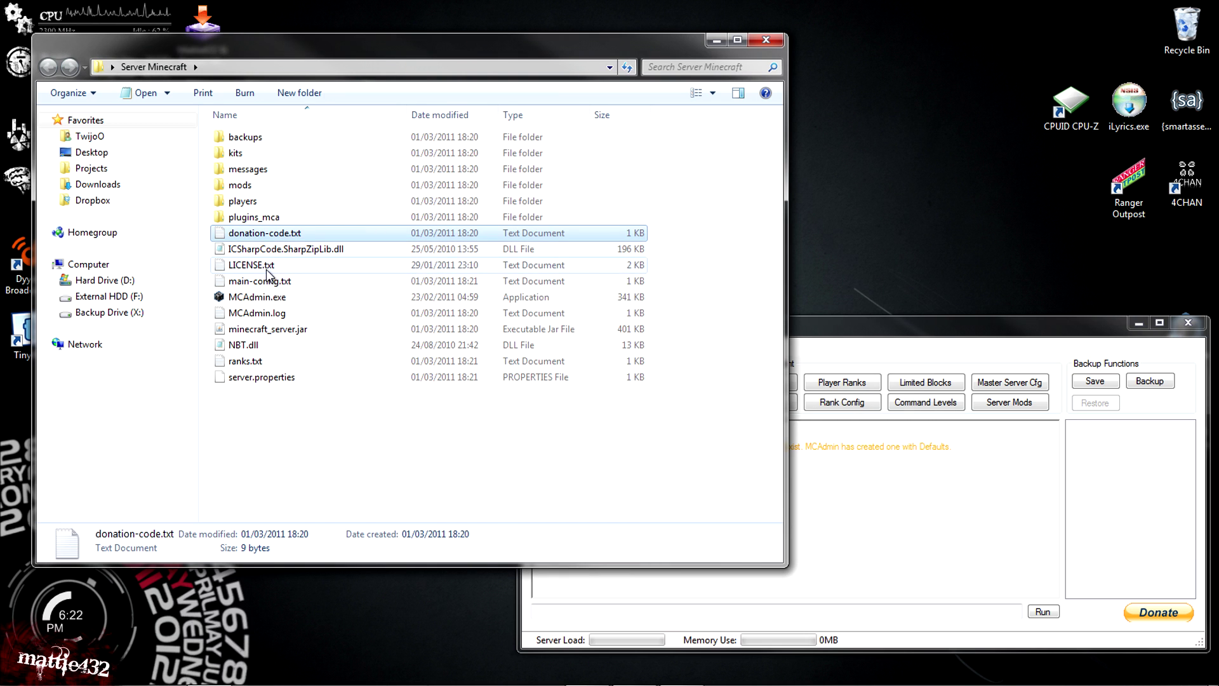
double_click(250, 283)
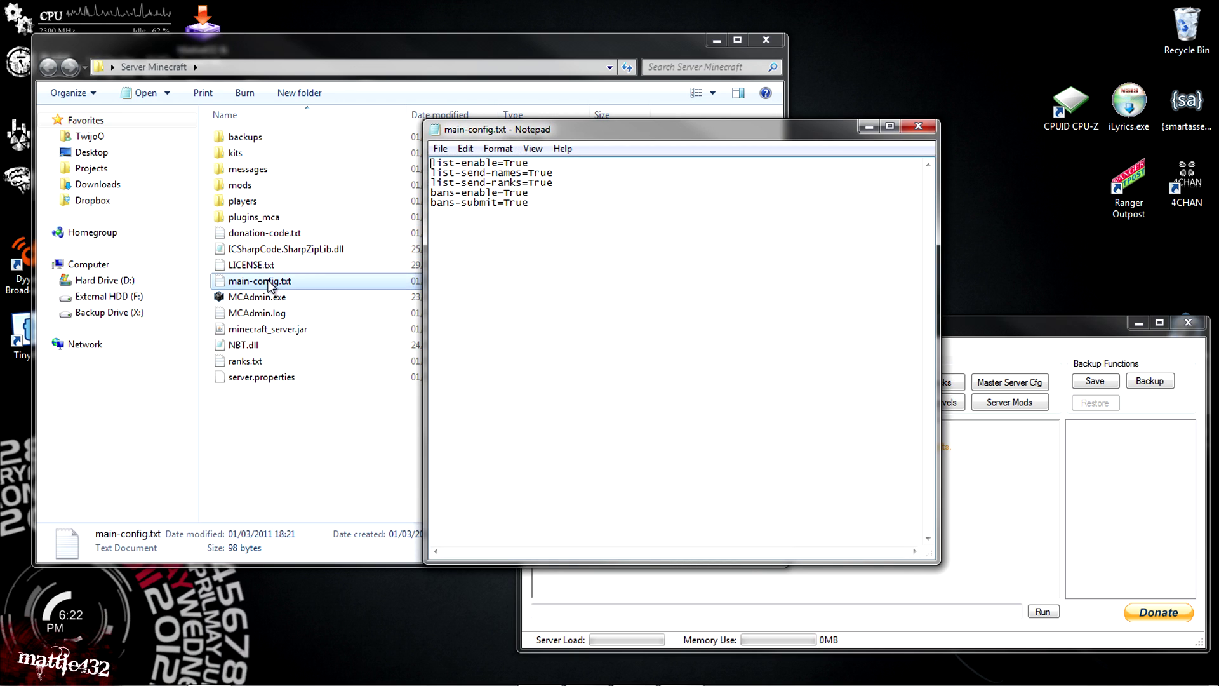
left_click(918, 126)
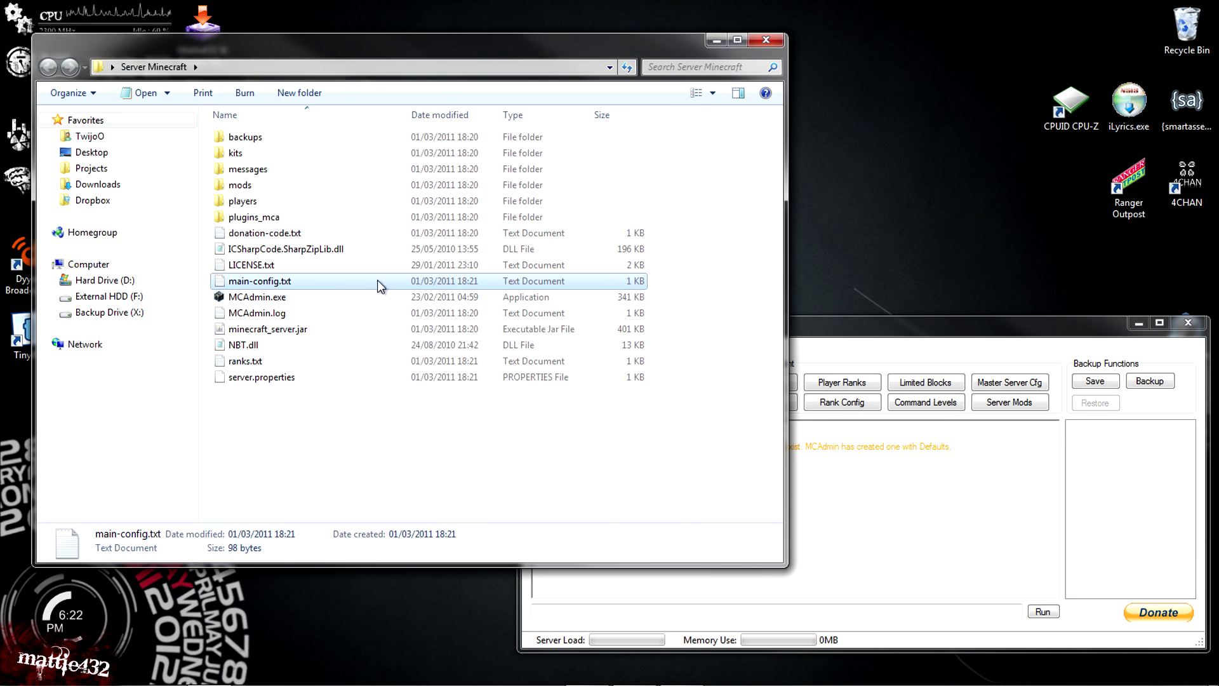
double_click(273, 314)
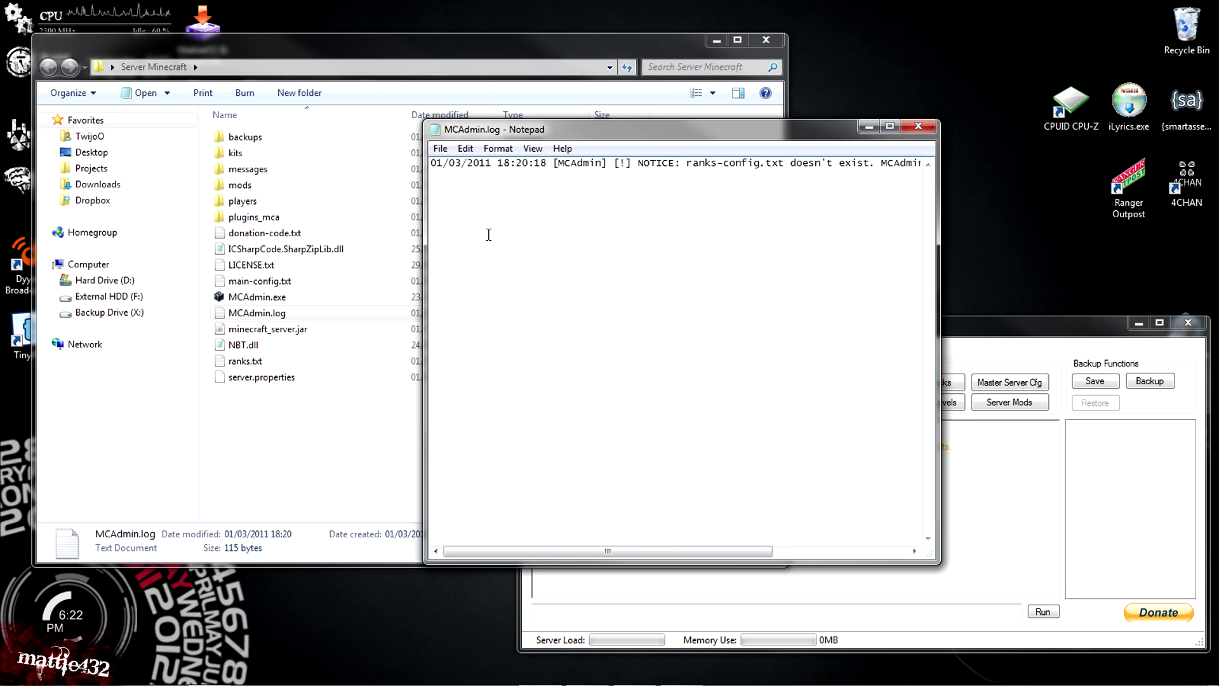
left_click(919, 125)
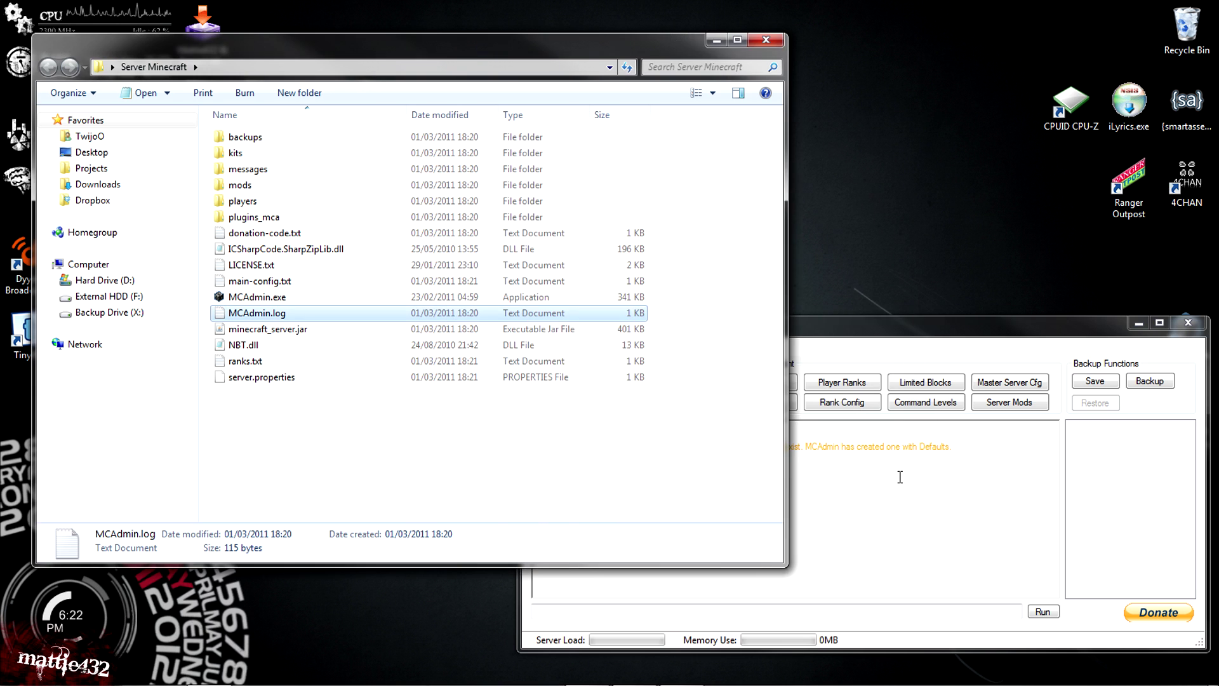
Step: Review MCAdmin's log and ranks.txt, then check minecraft_server.jar and server.properties
left_click(783, 492)
left_click_drag(646, 495, 527, 476)
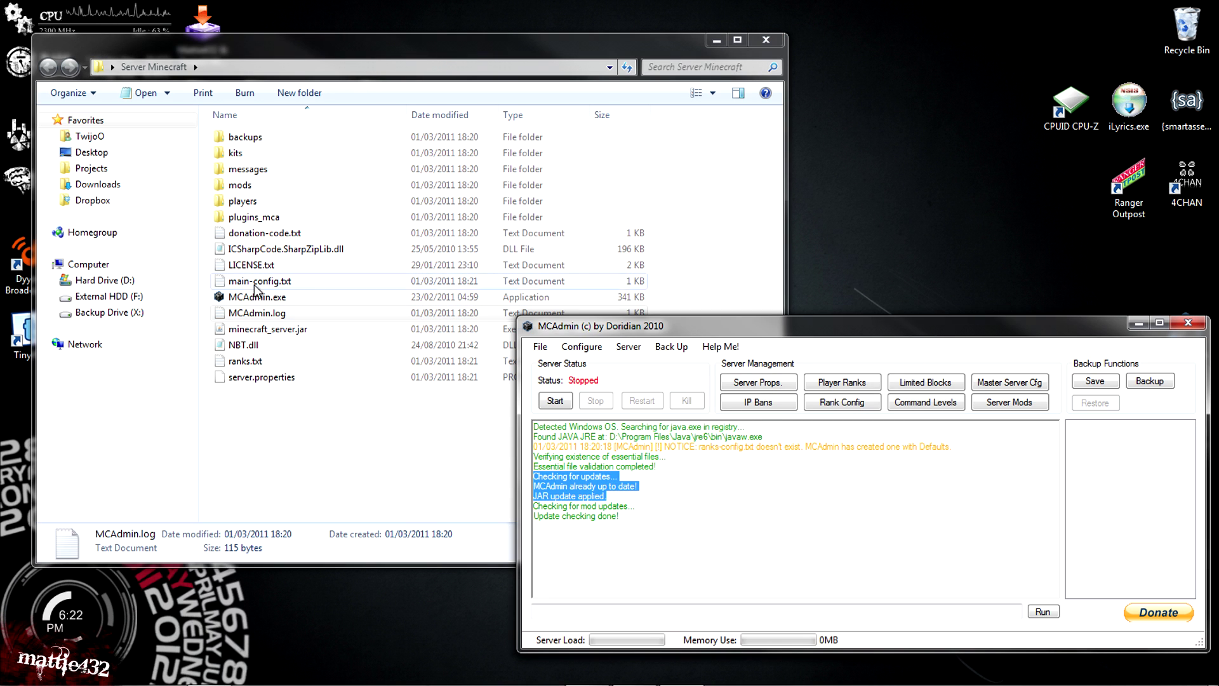
left_click(227, 454)
double_click(265, 362)
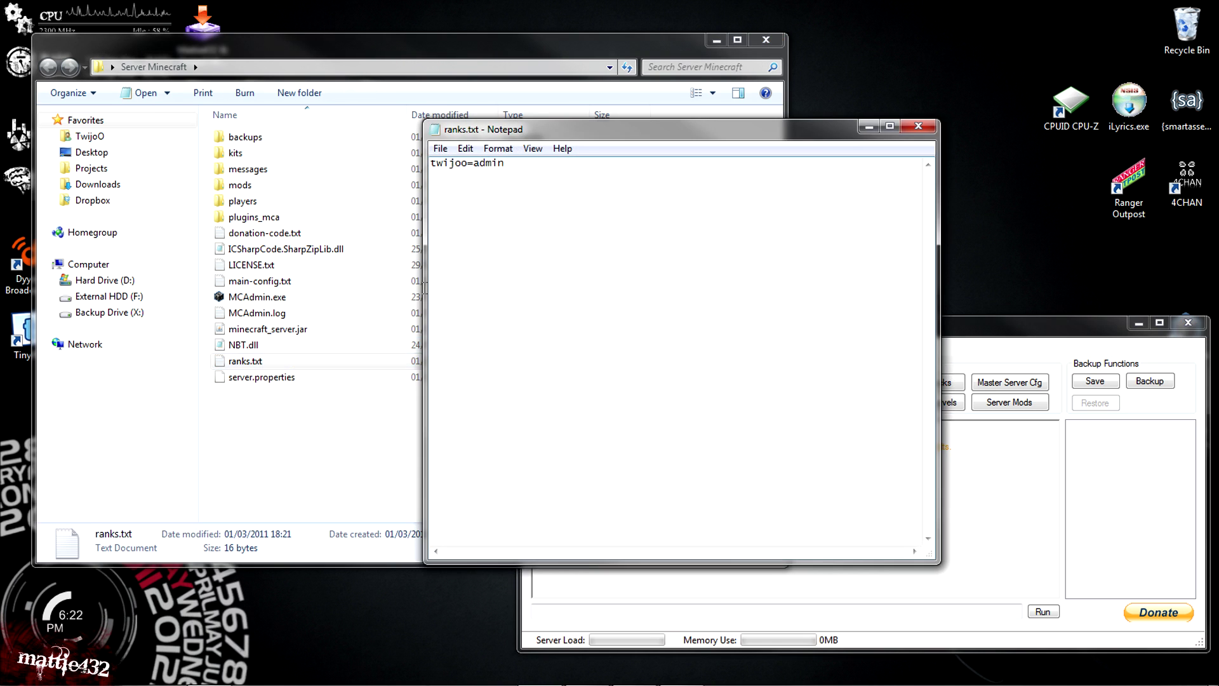
double_click(450, 164)
left_click(452, 212)
left_click(921, 129)
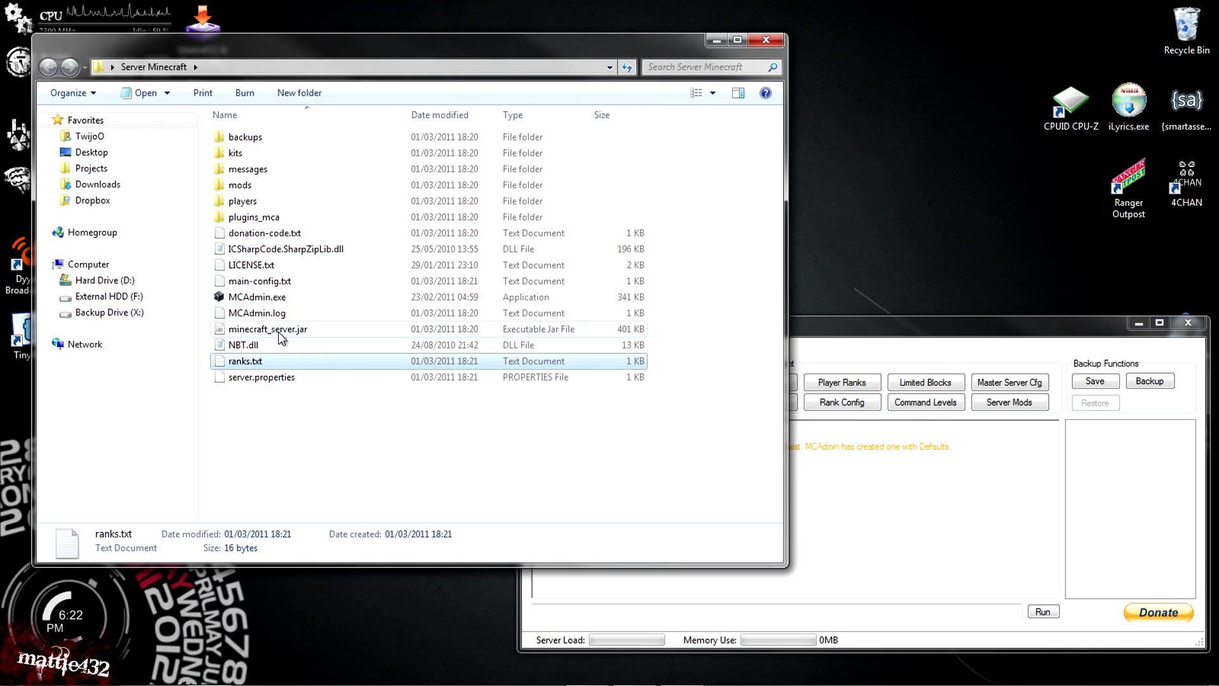
left_click(279, 335)
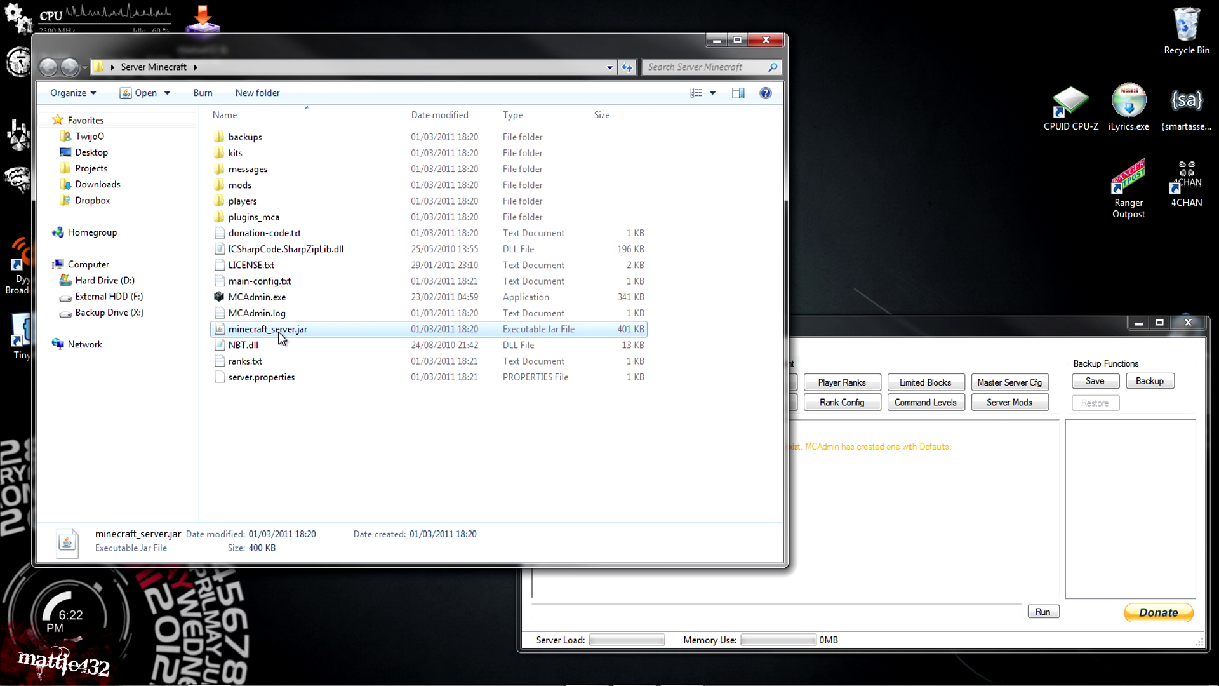
left_click(261, 379)
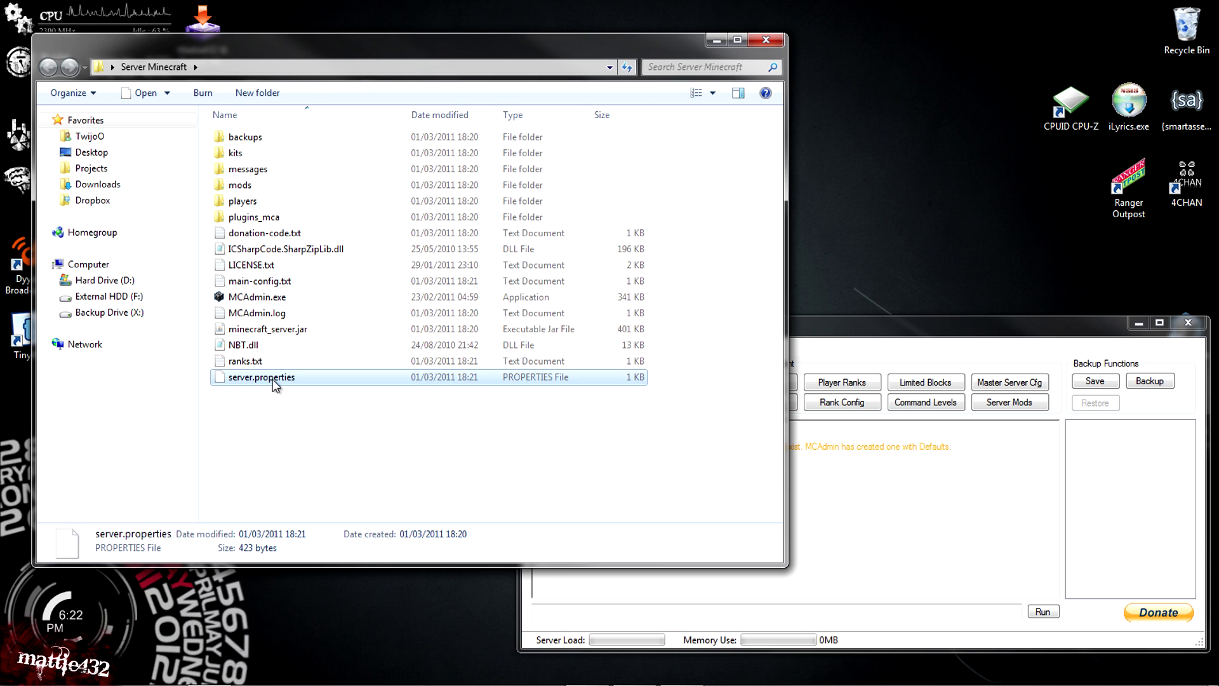
key("super")
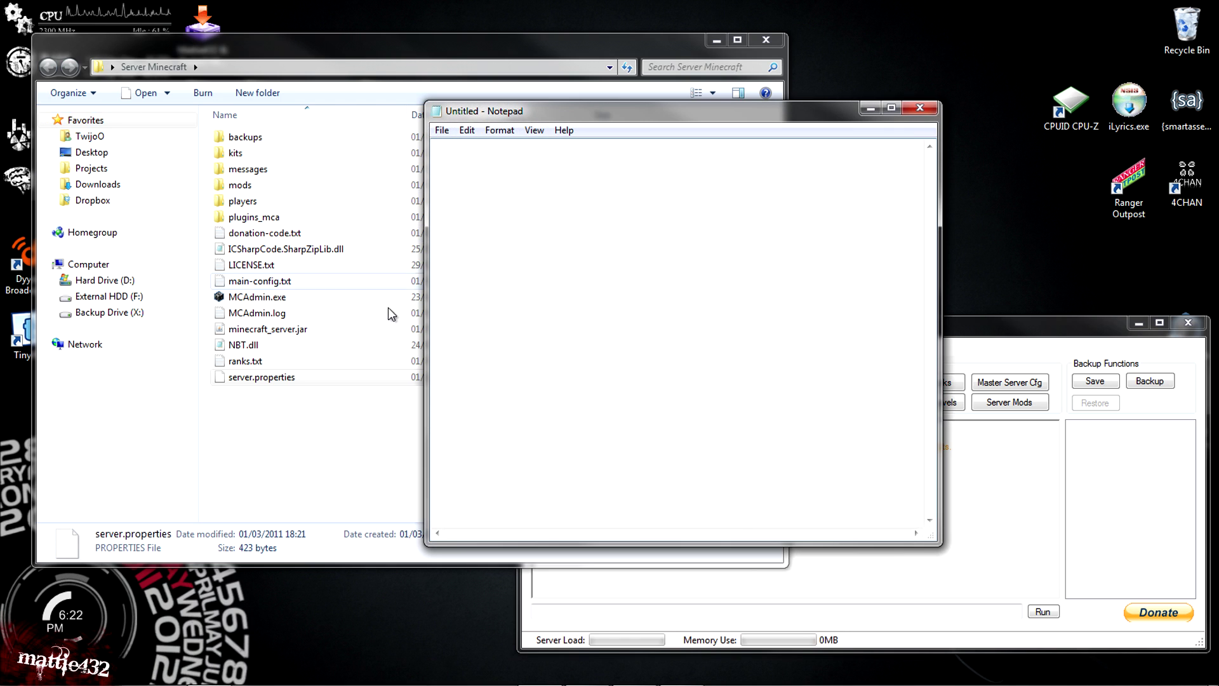
left_click_drag(245, 381, 542, 288)
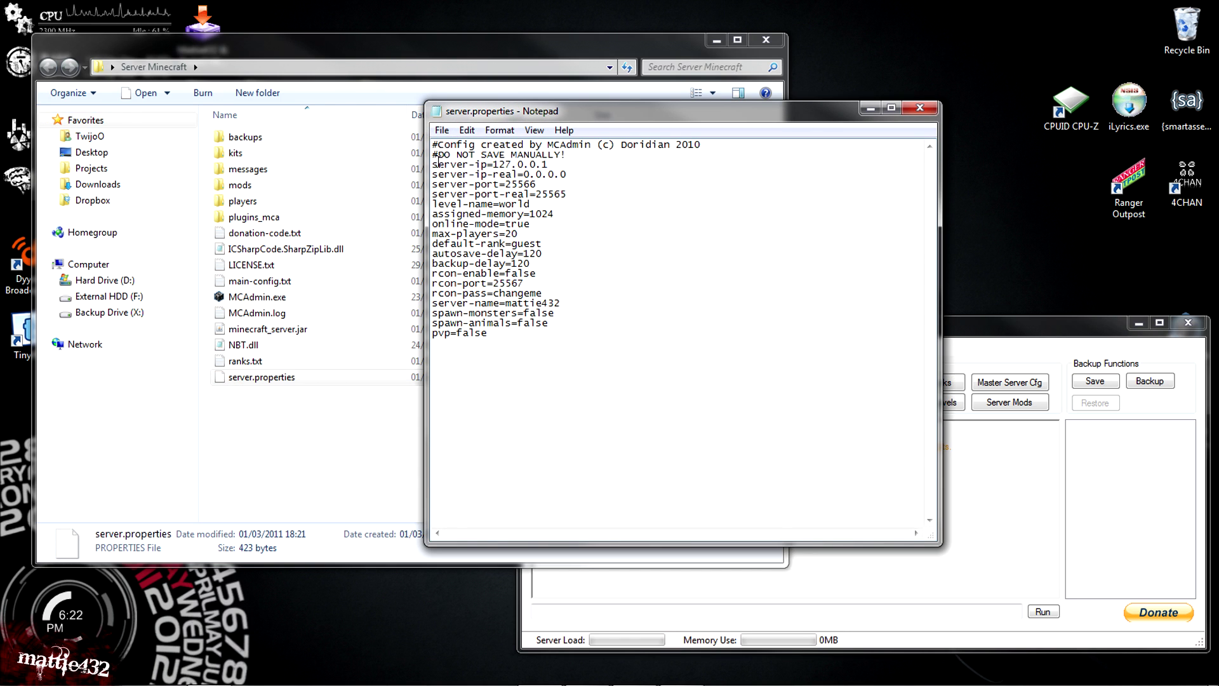
double_click(561, 159)
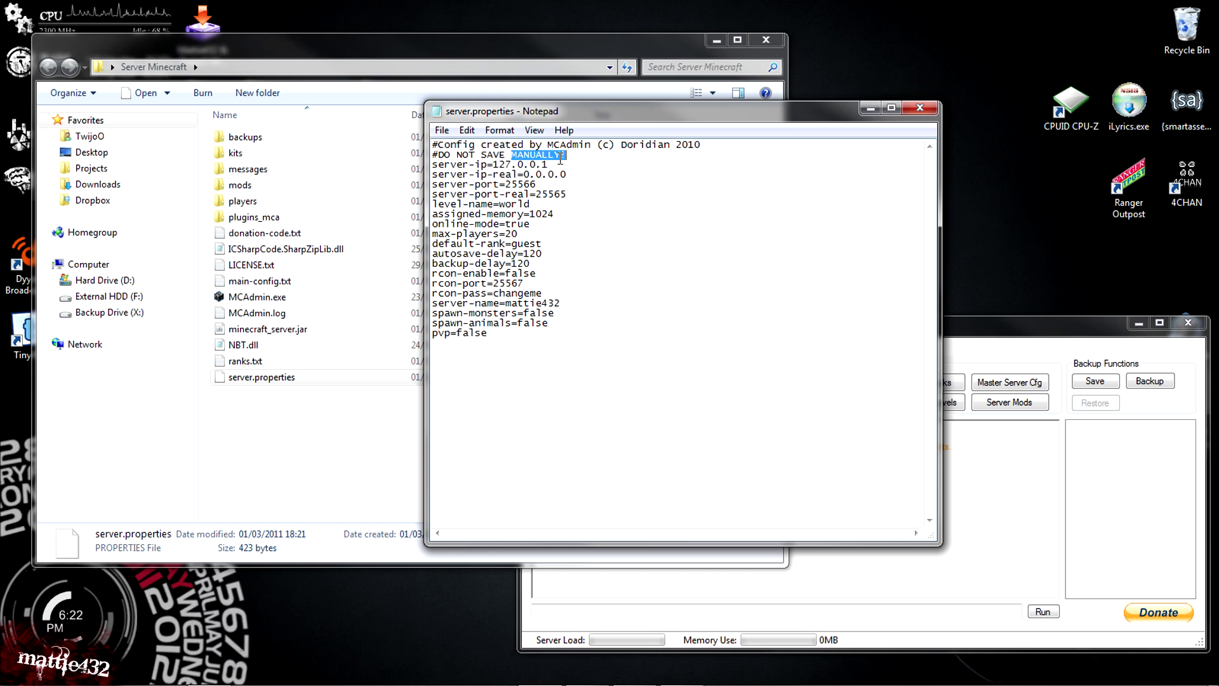
left_click(526, 345)
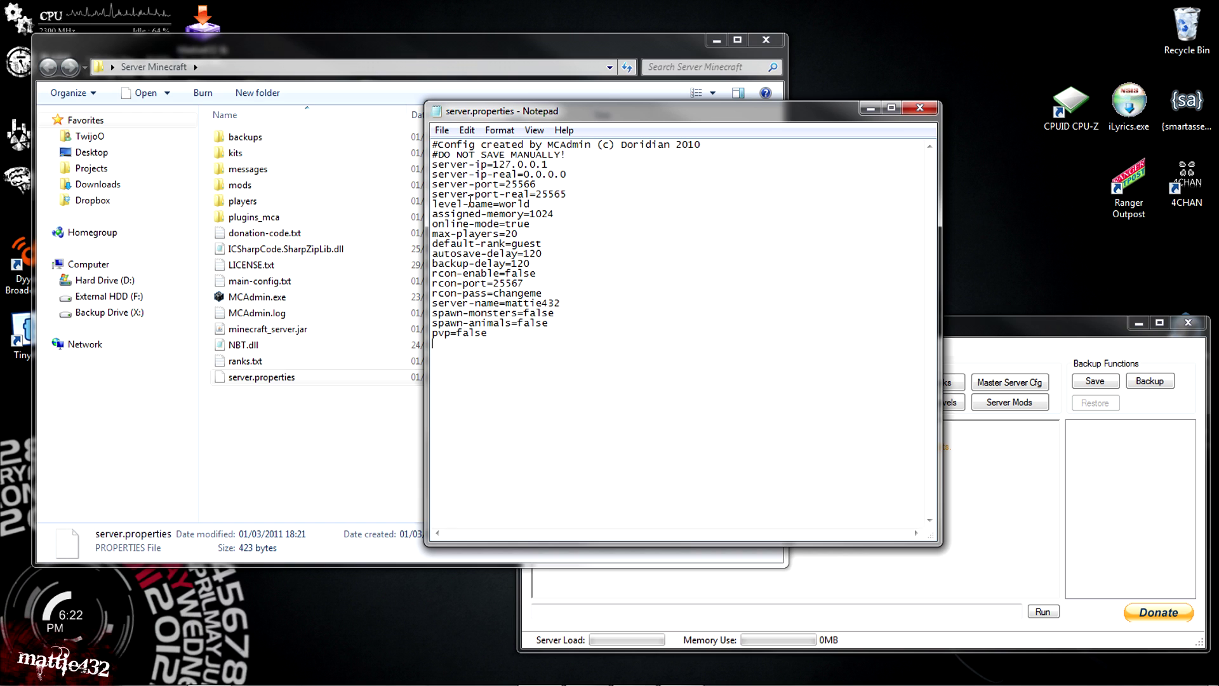
left_click_drag(476, 181, 531, 225)
double_click(514, 226)
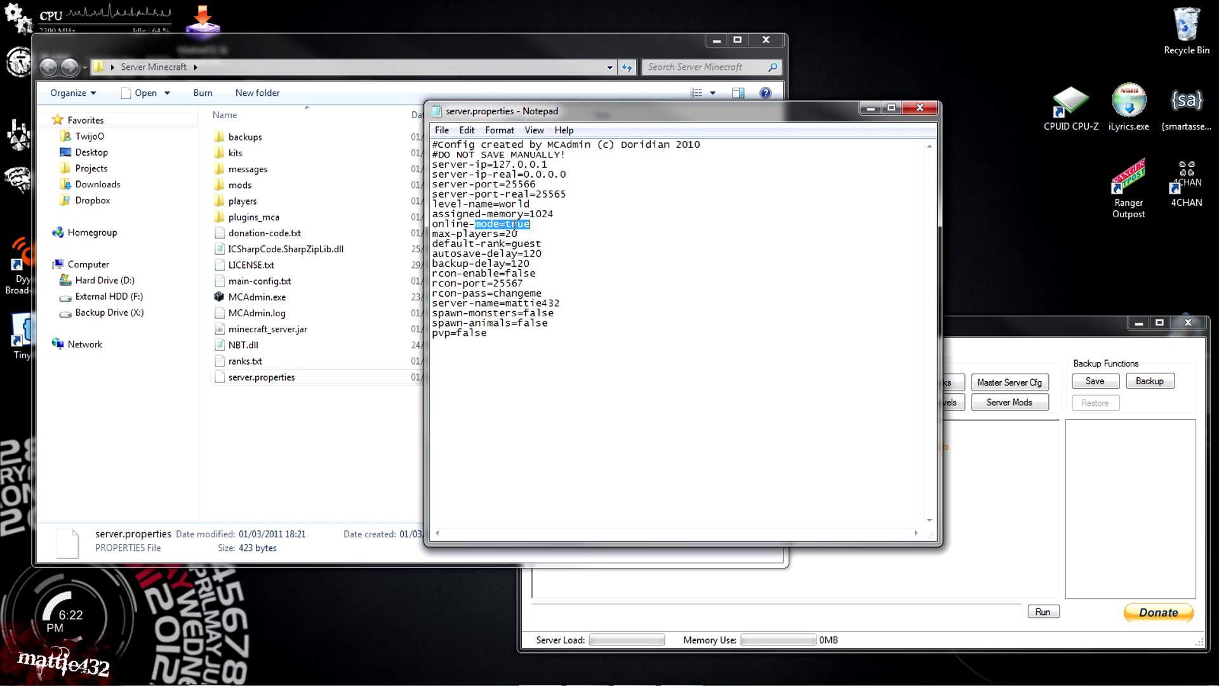
double_click(525, 281)
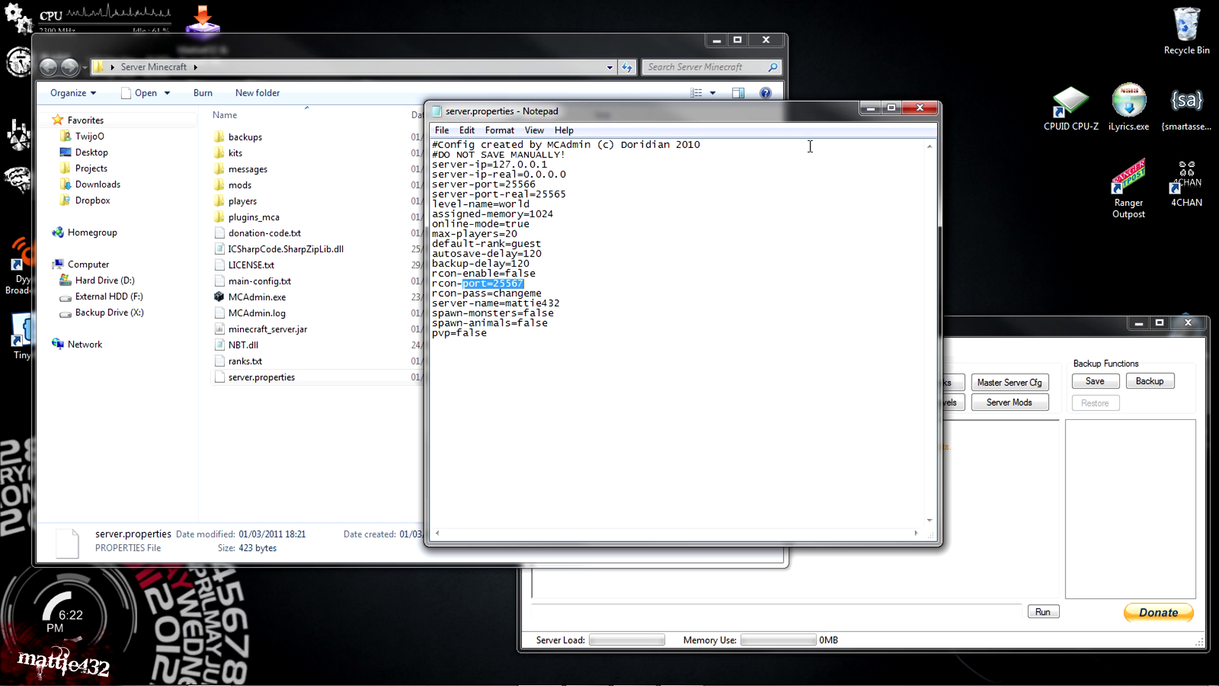
left_click_drag(562, 334, 574, 256)
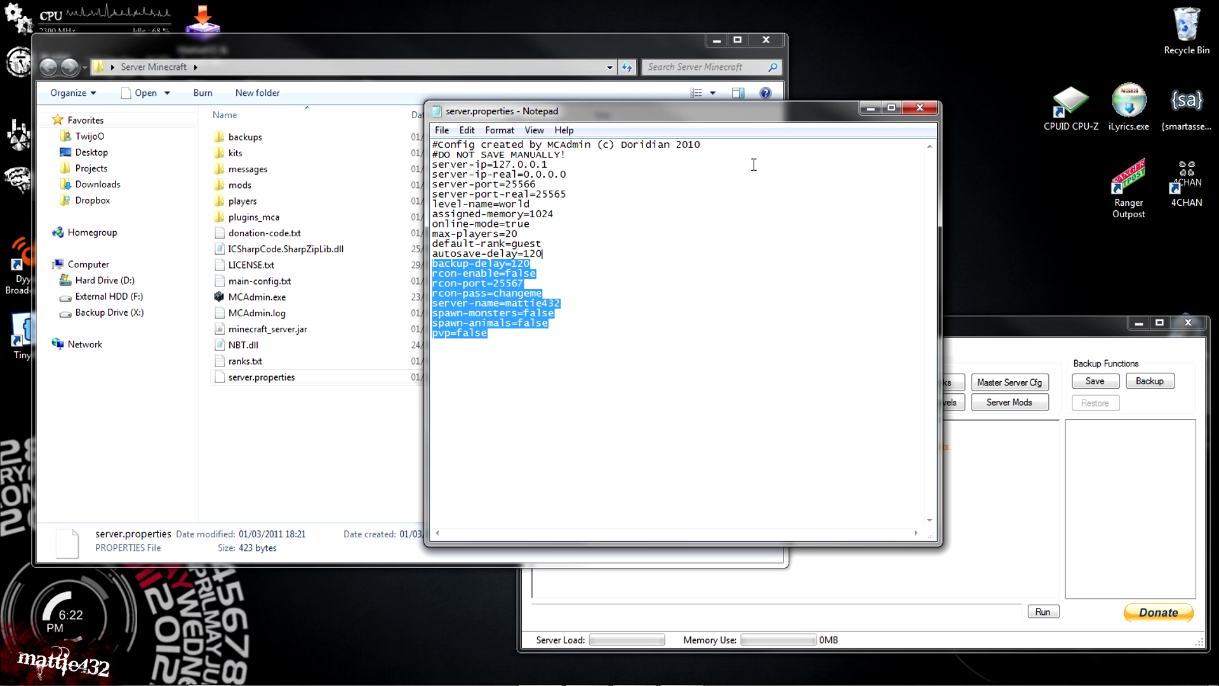
left_click(919, 108)
left_click_drag(898, 333, 895, 293)
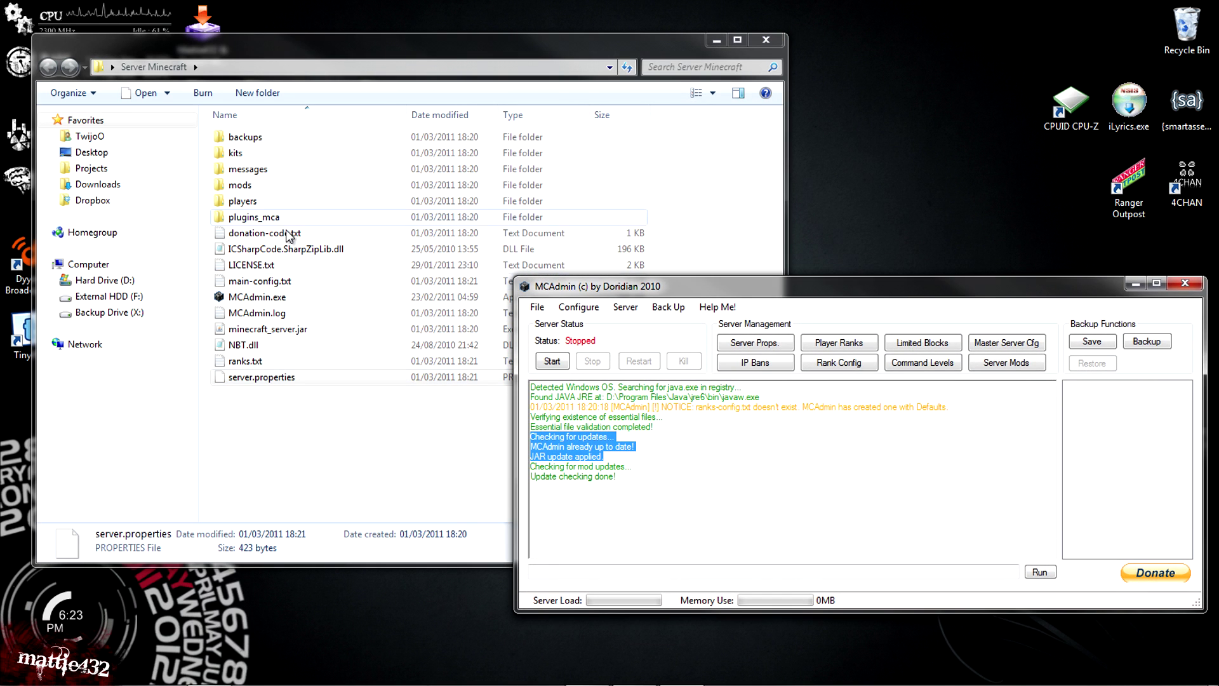
Step: Browse the mods, backups and kits subfolders, returning to Server Minecraft
double_click(283, 188)
left_click(170, 67)
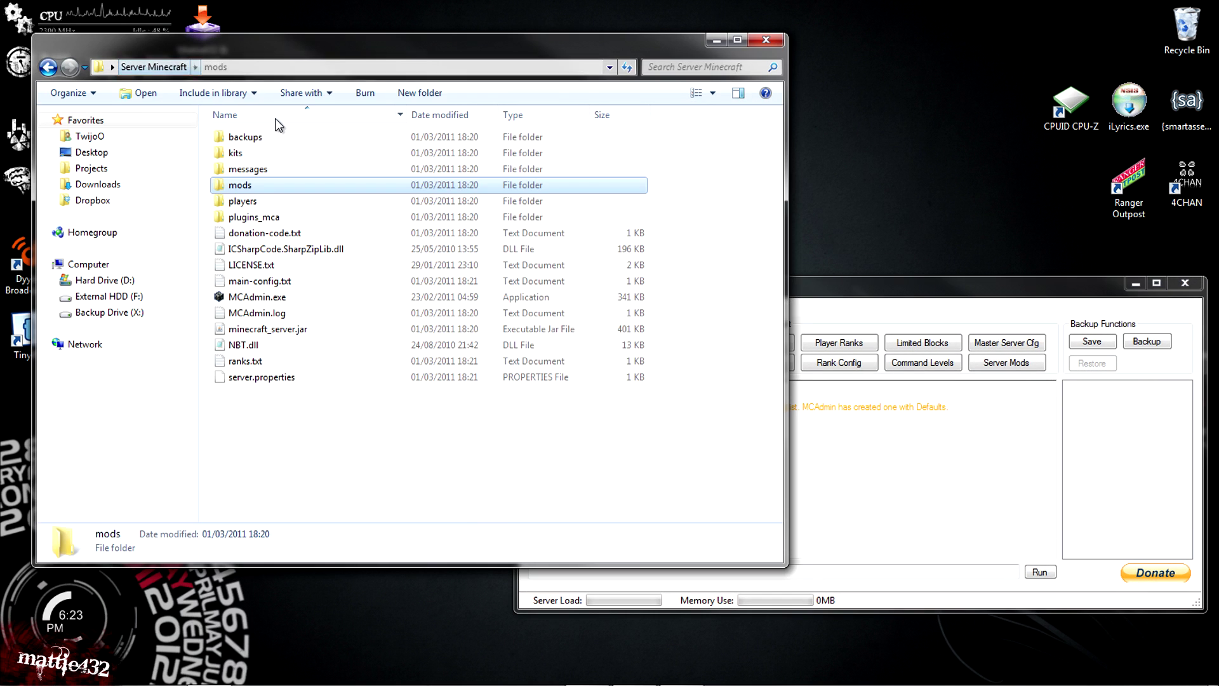
double_click(275, 140)
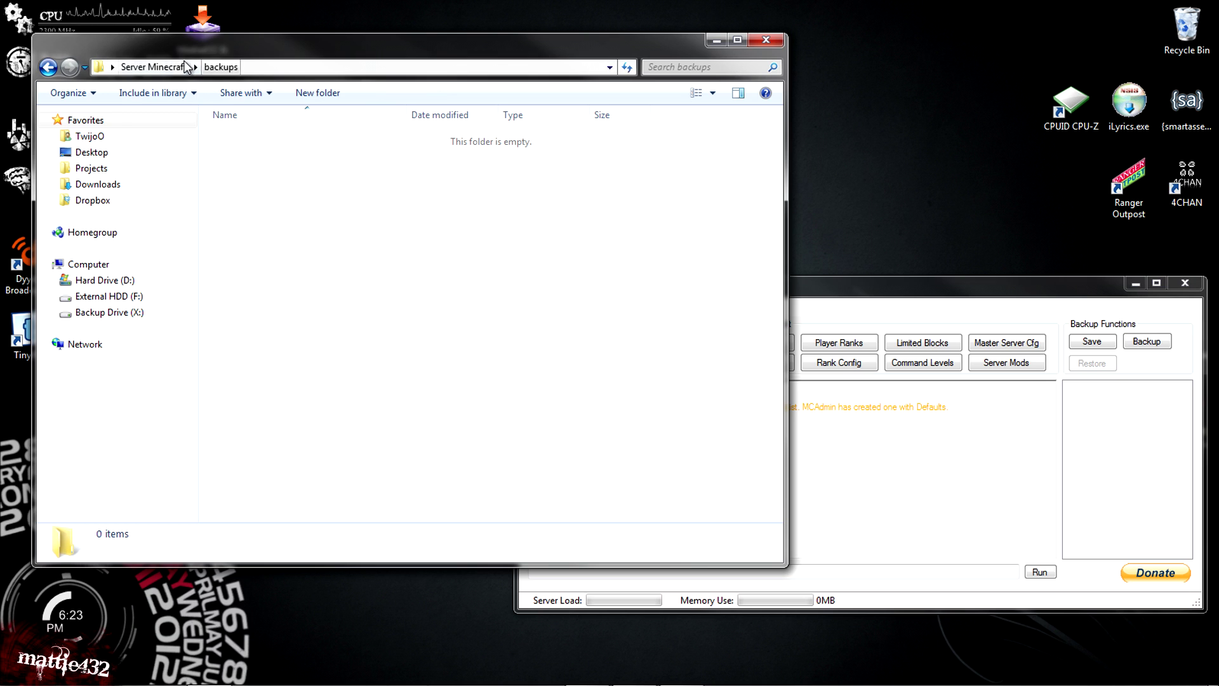
left_click(171, 68)
double_click(265, 154)
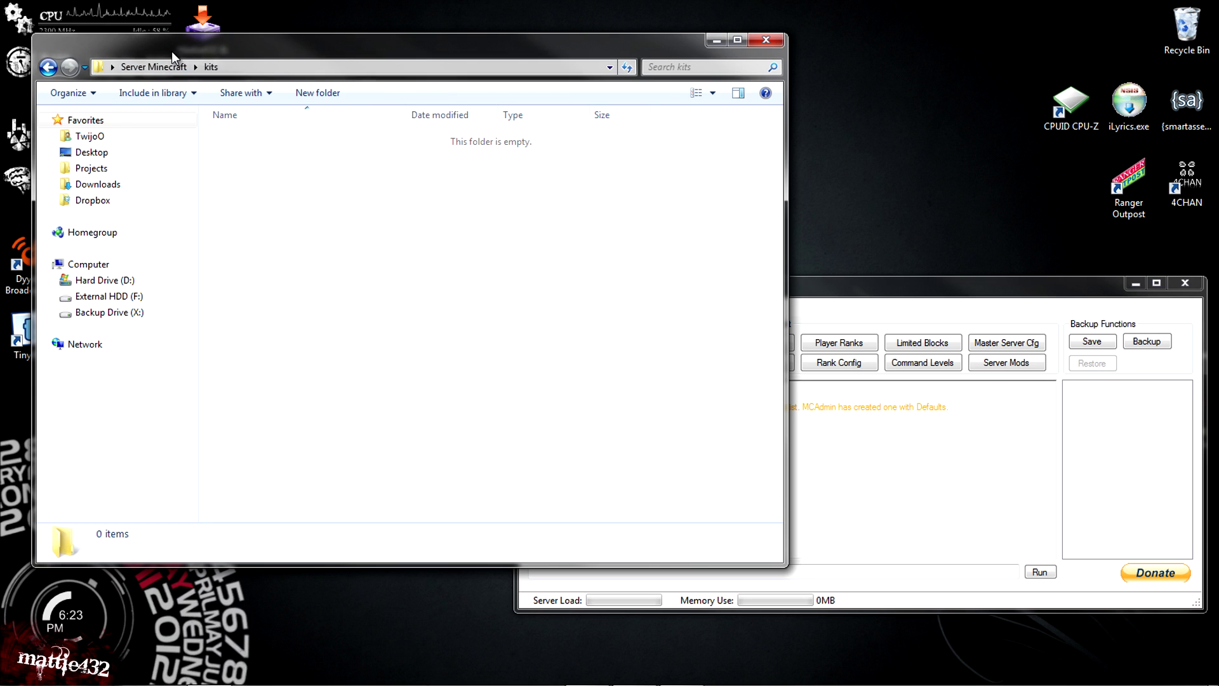
left_click(170, 67)
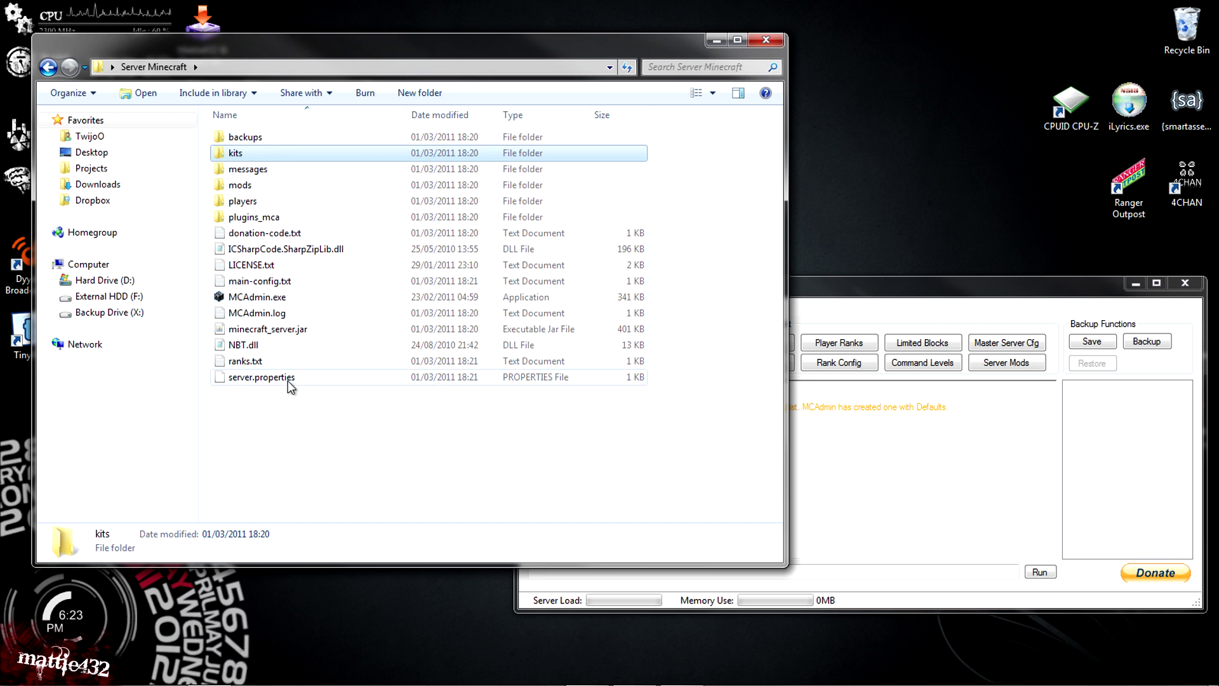
Step: Bring the MCAdmin server console forward and move it up and left
left_click(857, 472)
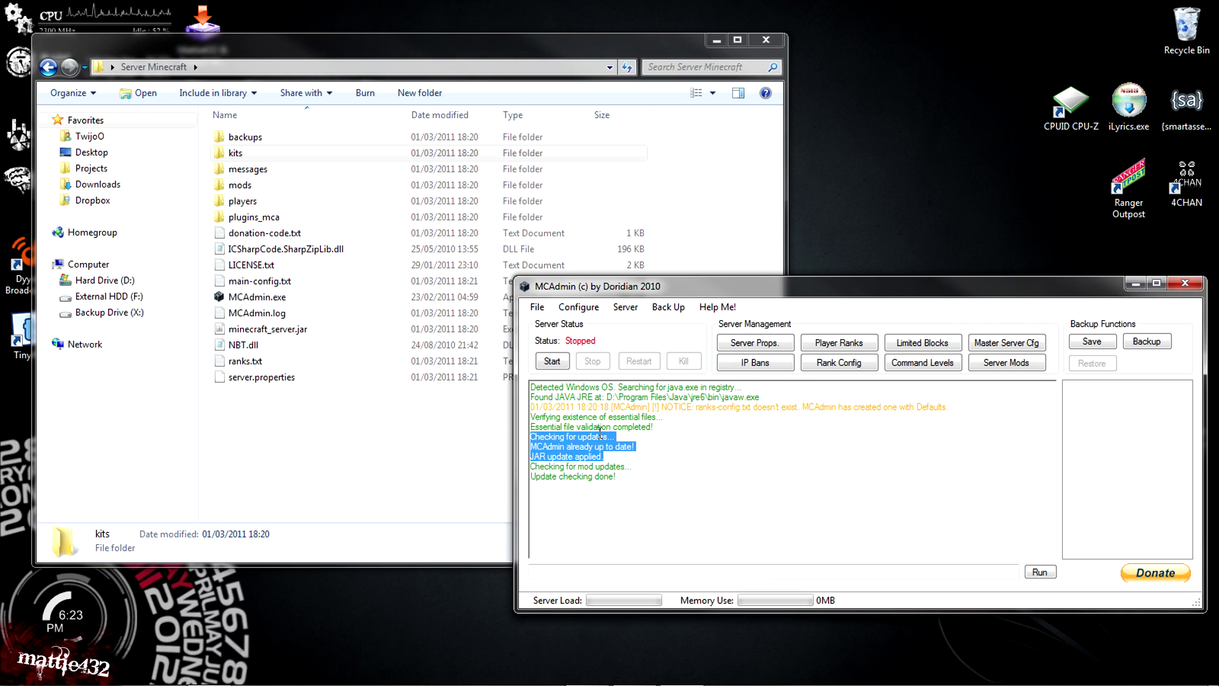
left_click(570, 457)
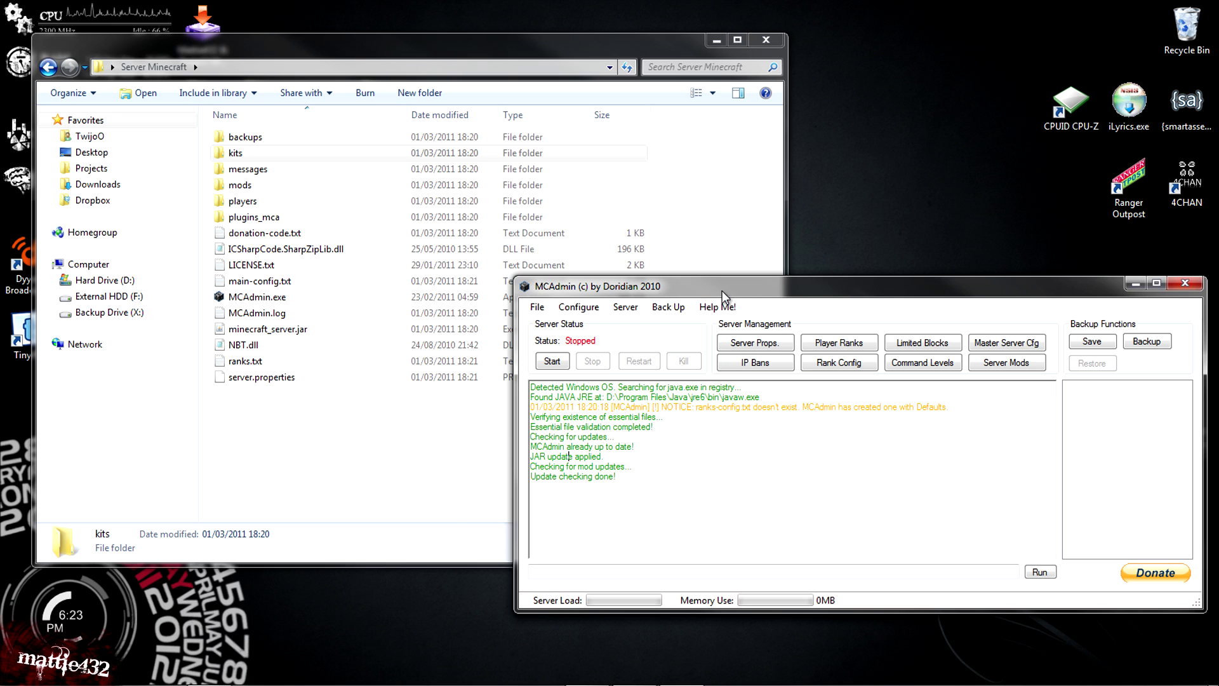
left_click_drag(722, 291, 589, 140)
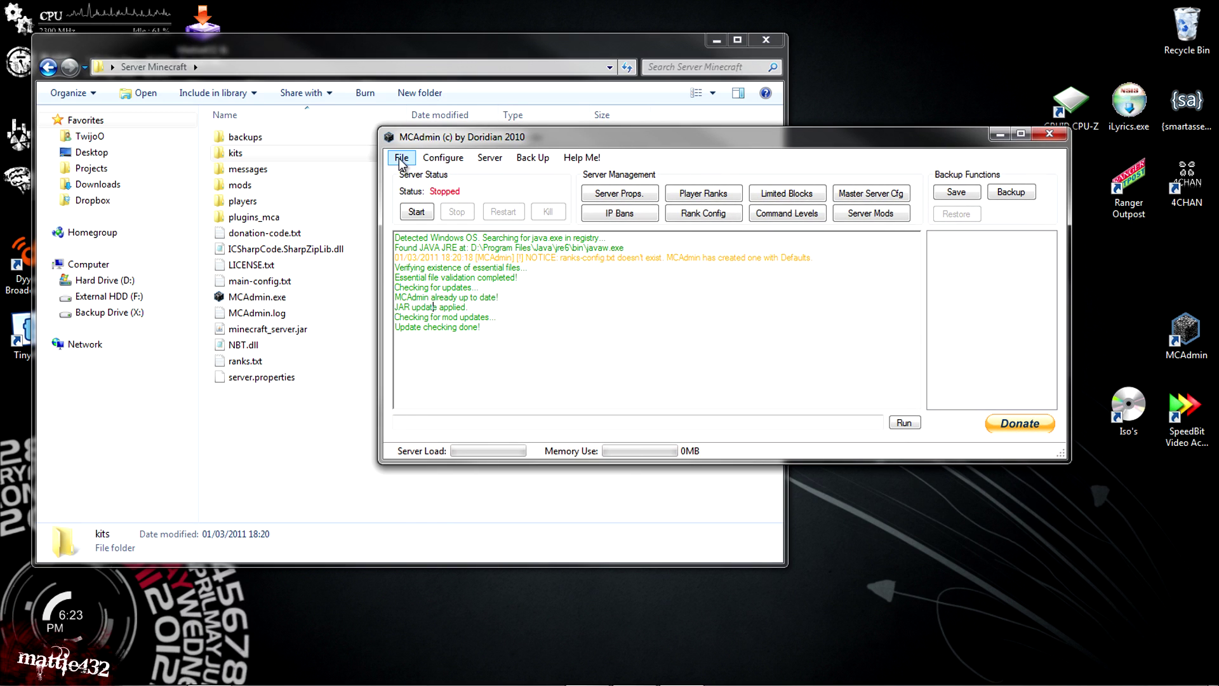
left_click(441, 160)
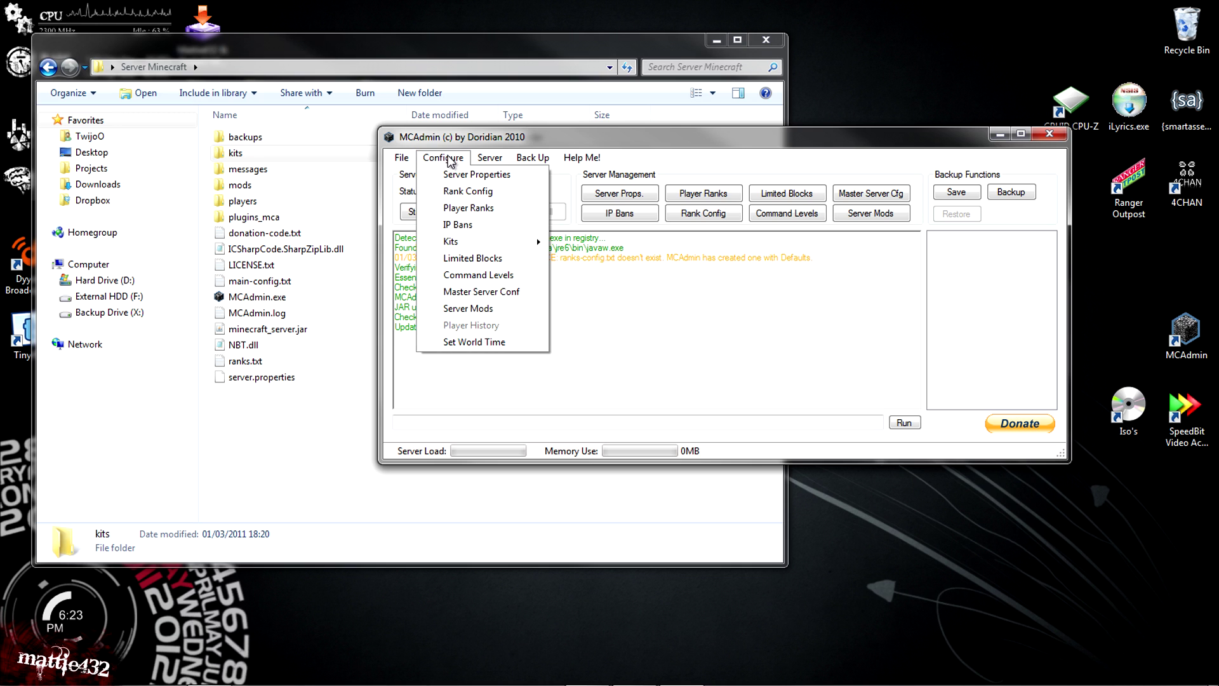
left_click(463, 173)
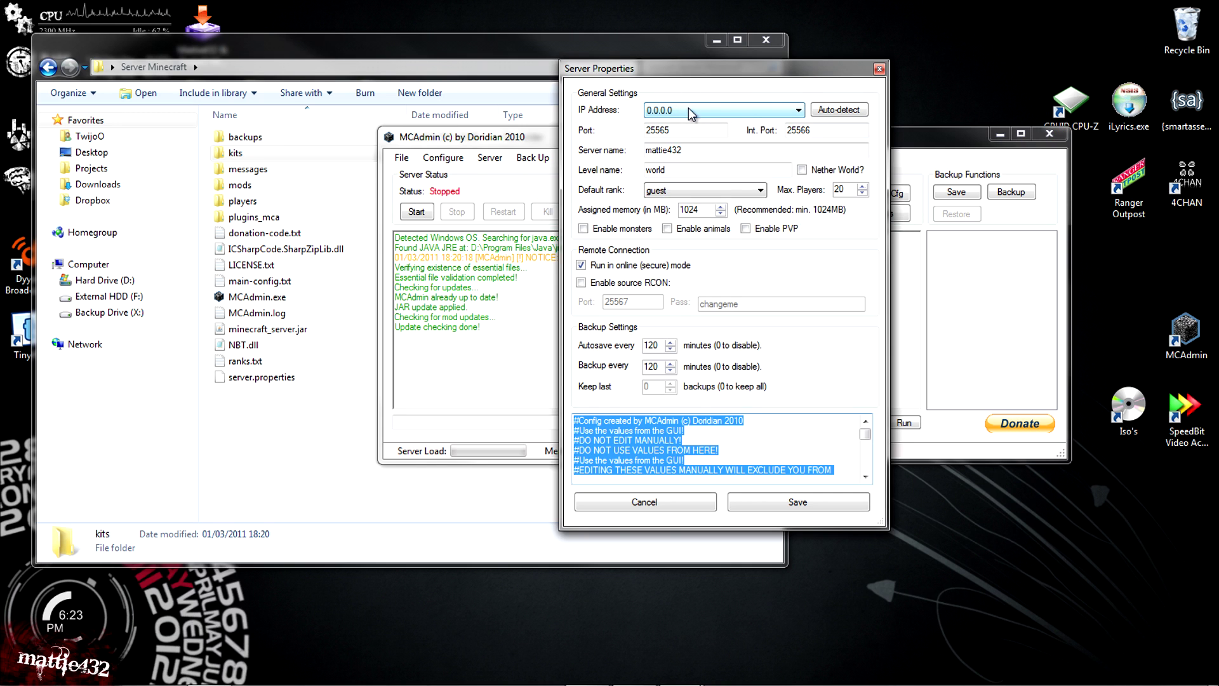
double_click(658, 132)
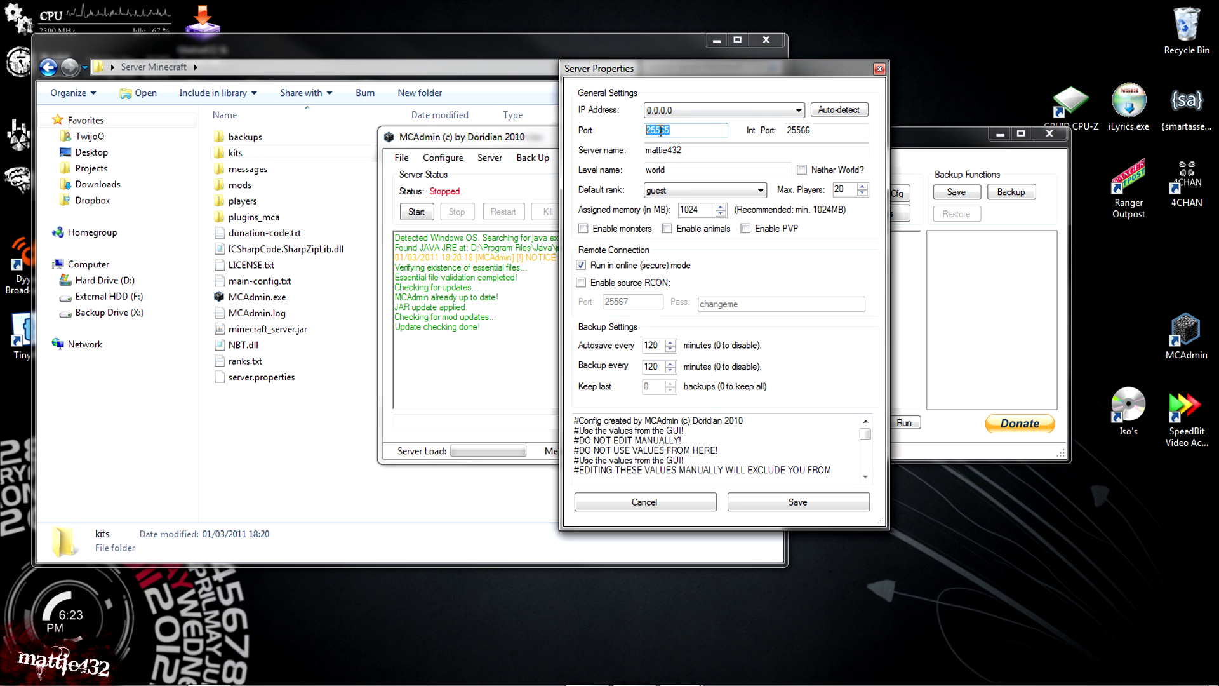
left_click(687, 129)
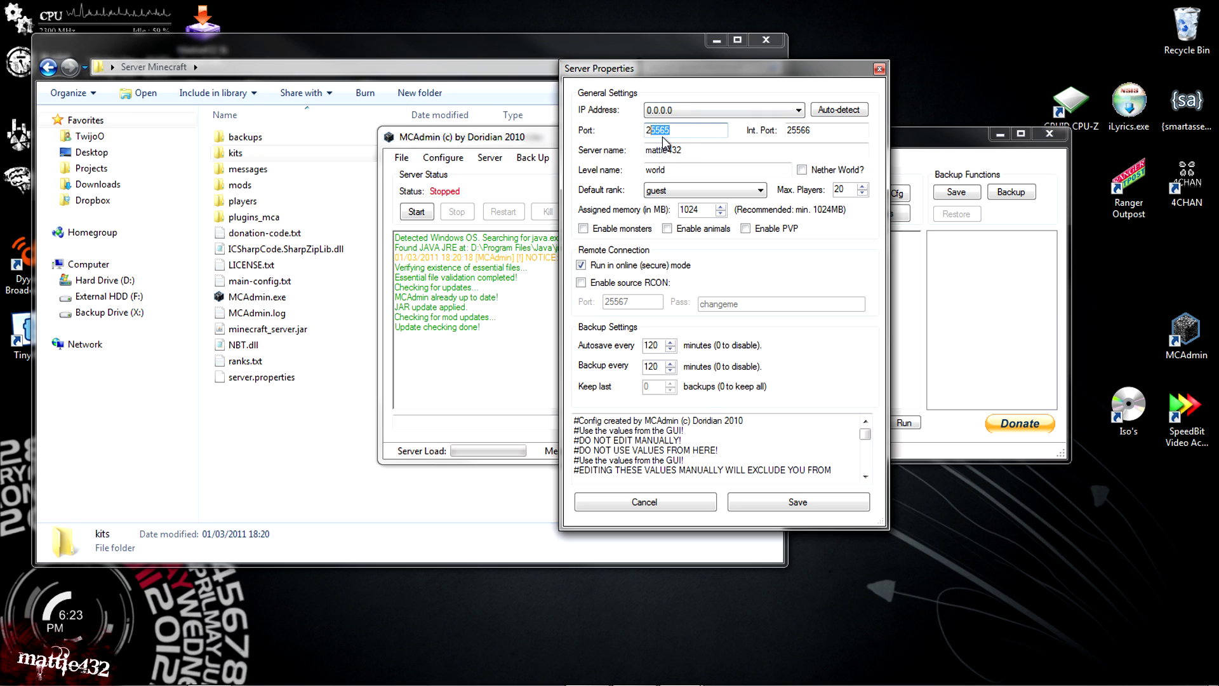
left_click(712, 166)
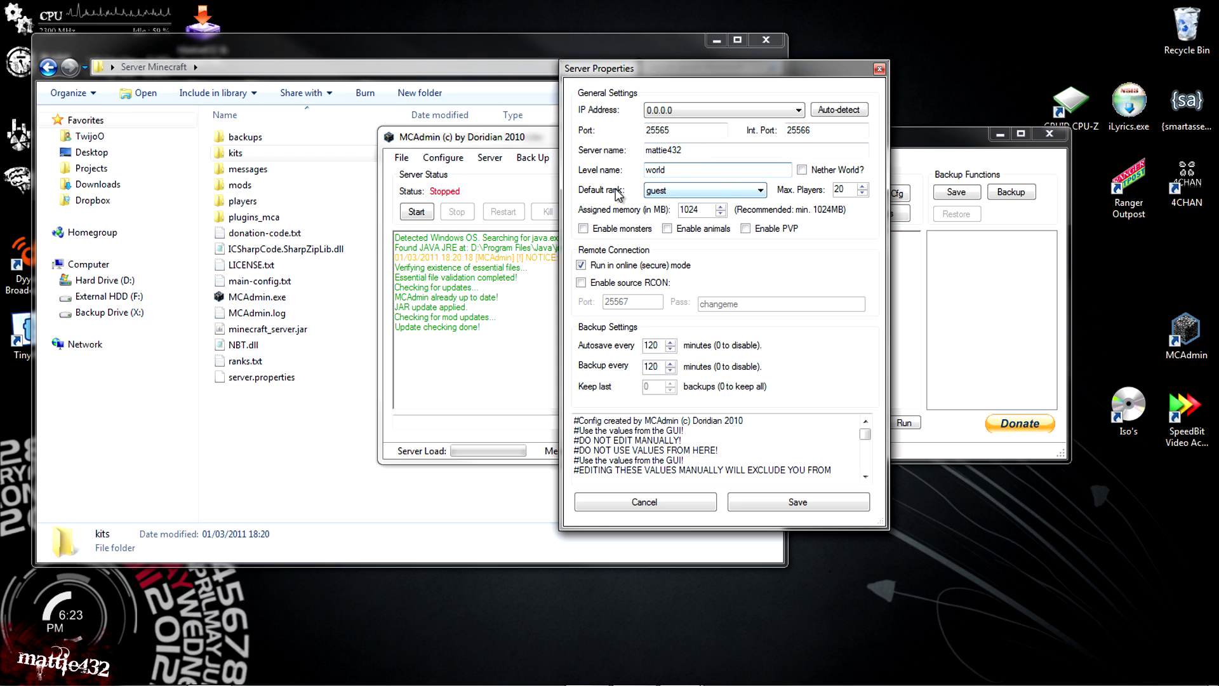
left_click(690, 190)
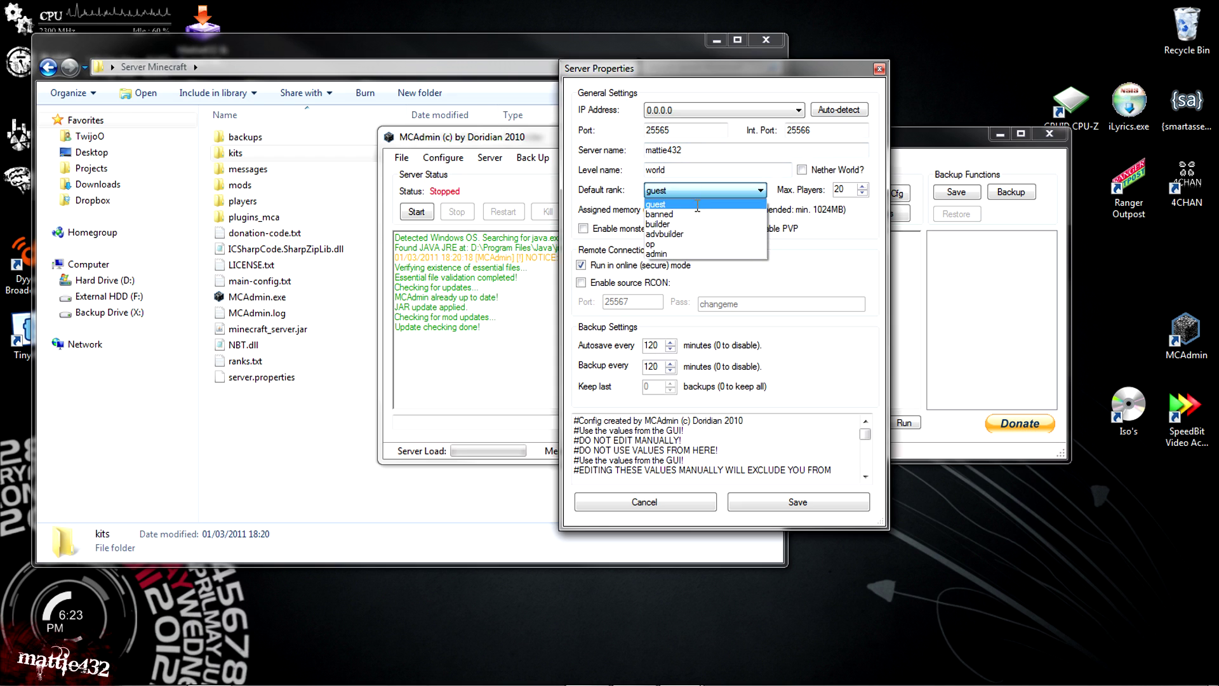
left_click(697, 204)
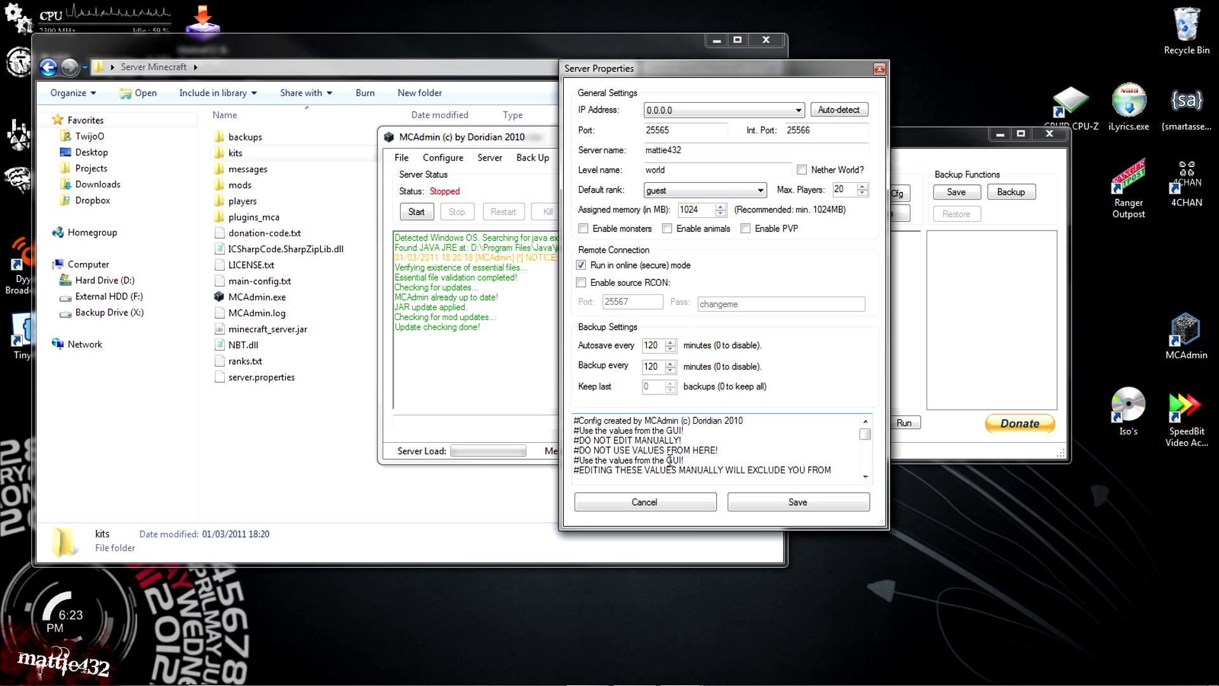
left_click(879, 68)
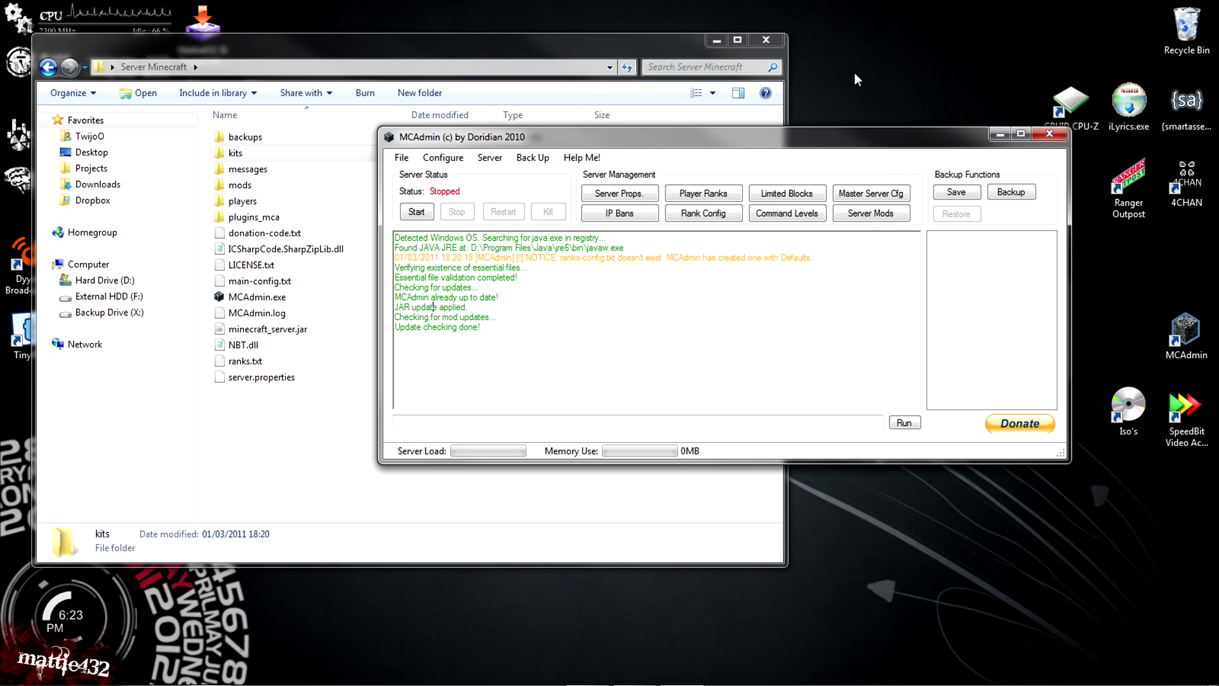
left_click(443, 157)
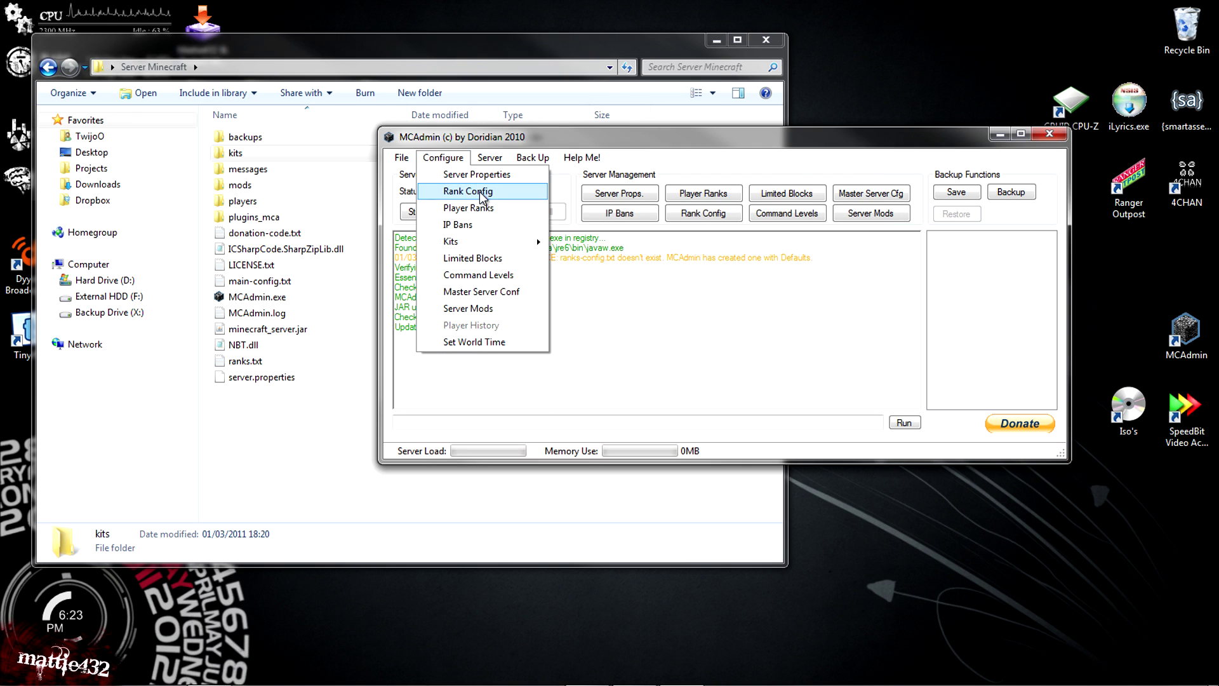
left_click(480, 192)
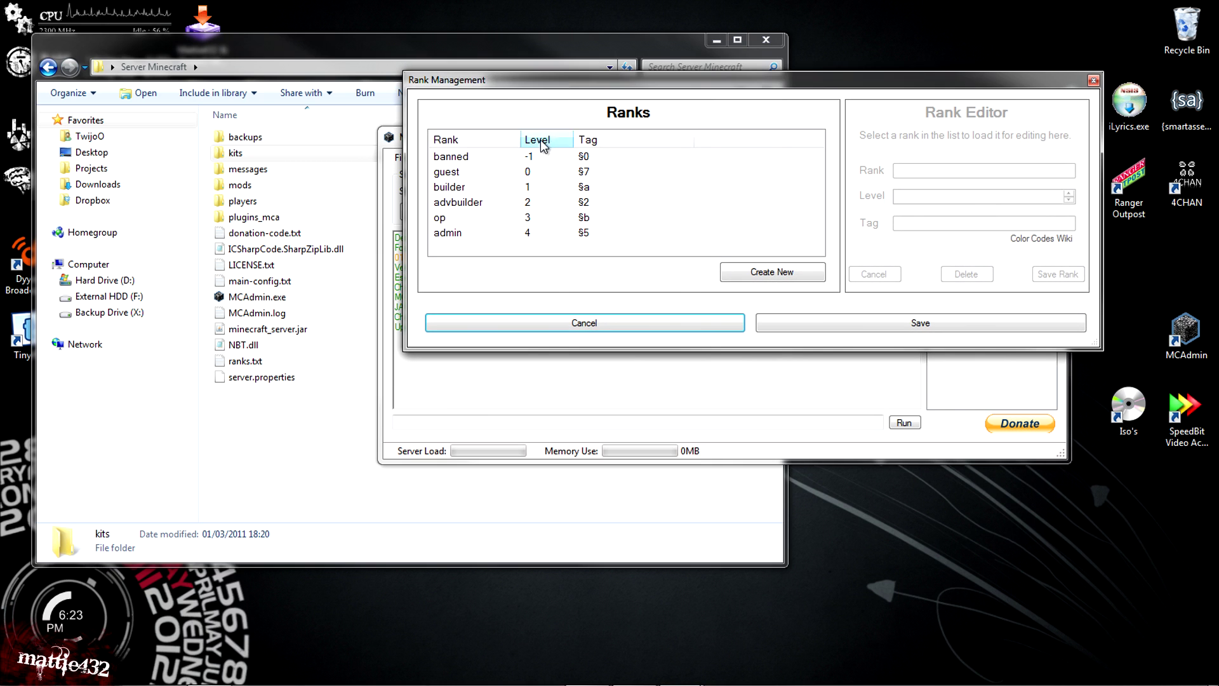
left_click_drag(507, 80, 503, 57)
left_click(475, 136)
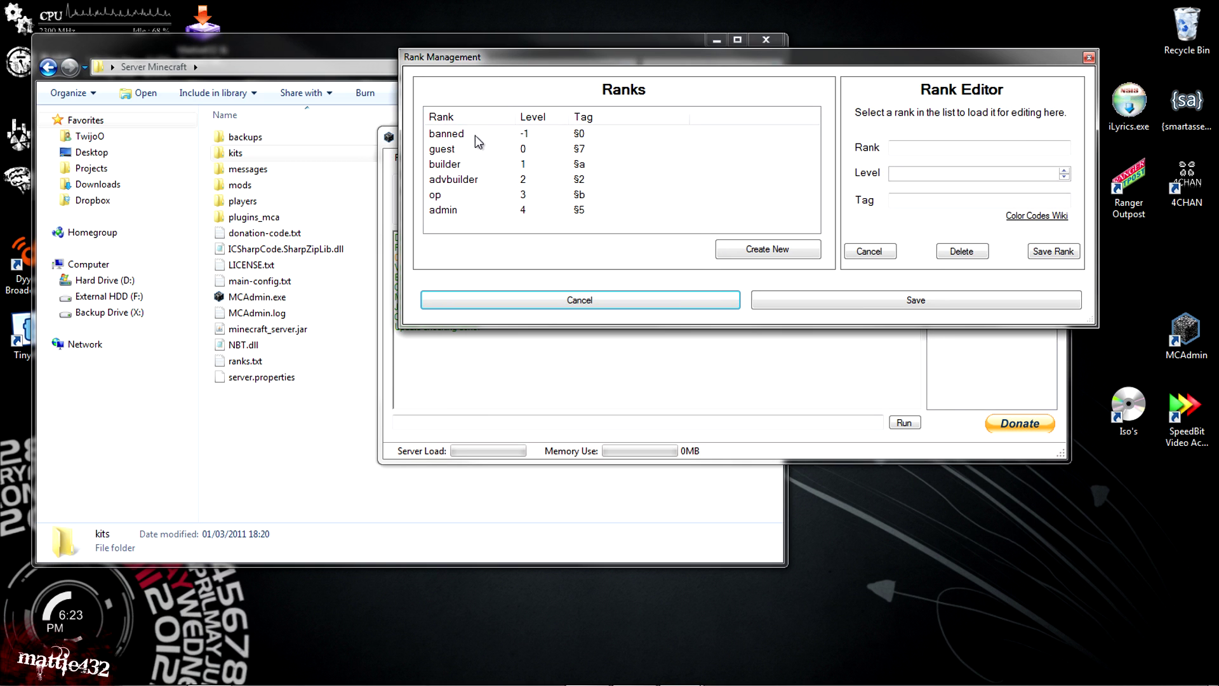
left_click(546, 148)
left_click(508, 164)
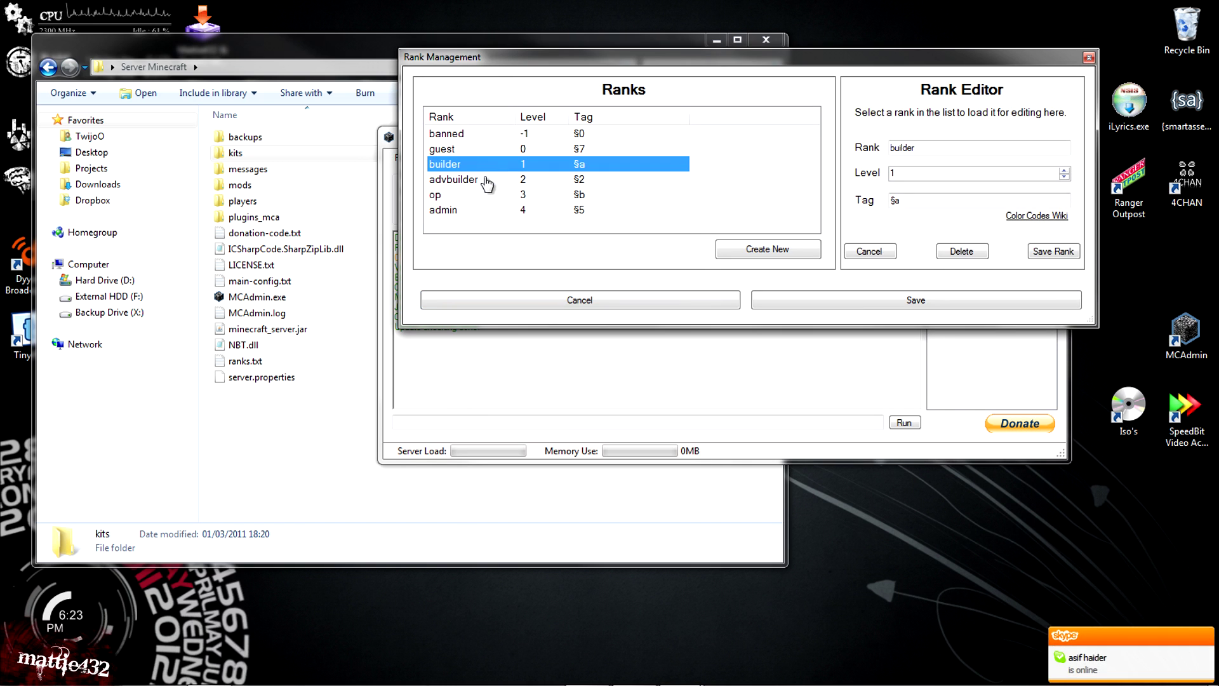
left_click(489, 179)
left_click(470, 194)
left_click(452, 210)
left_click(463, 180)
left_click(471, 164)
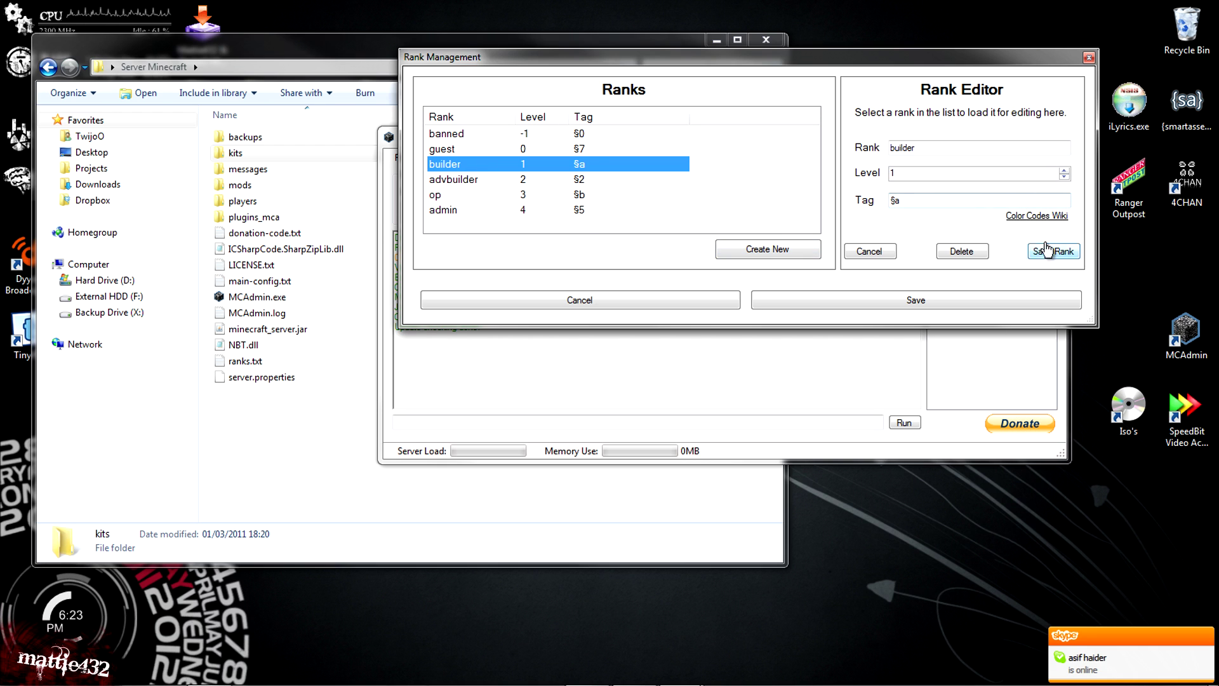
left_click(692, 301)
left_click(443, 157)
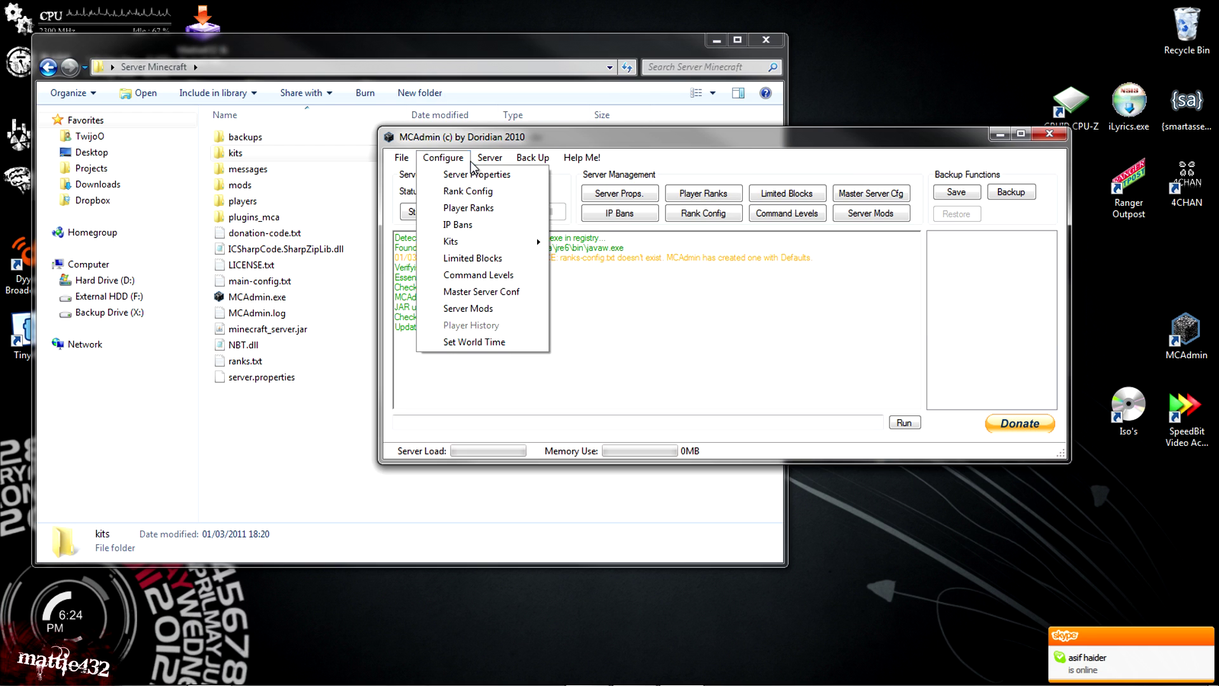
Step: Open Player Ranks and load the owner's admin entry into the edit fields
left_click(456, 209)
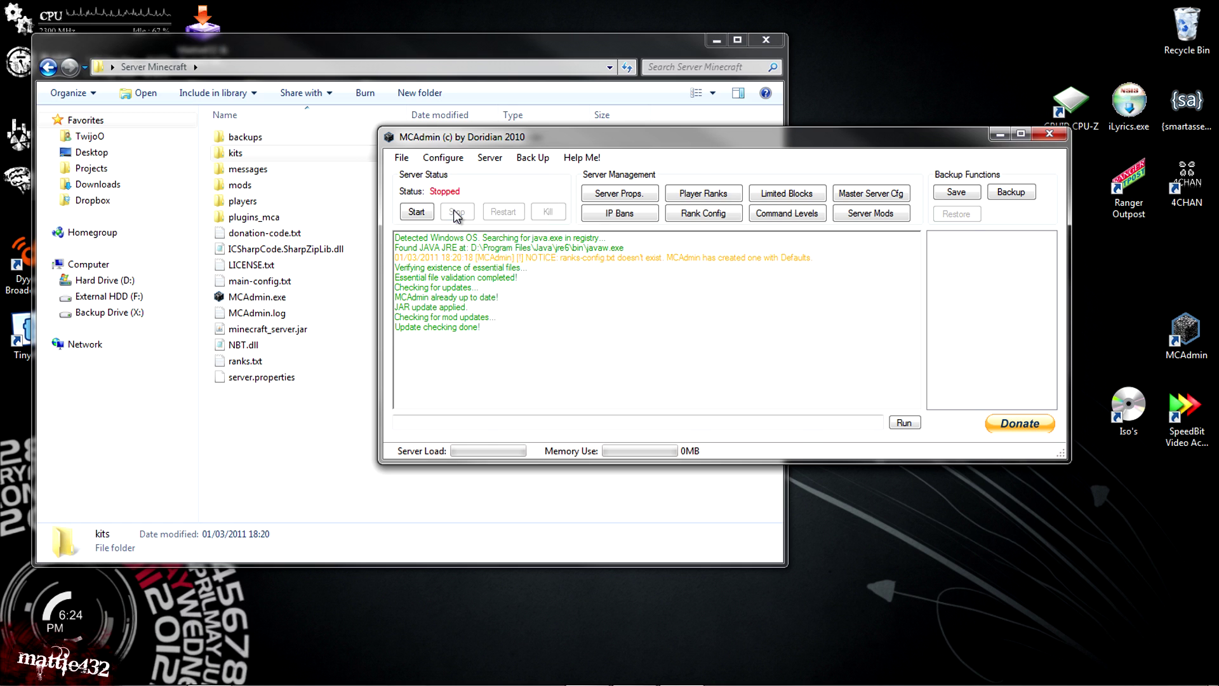
left_click(578, 159)
left_click_drag(535, 120, 685, 83)
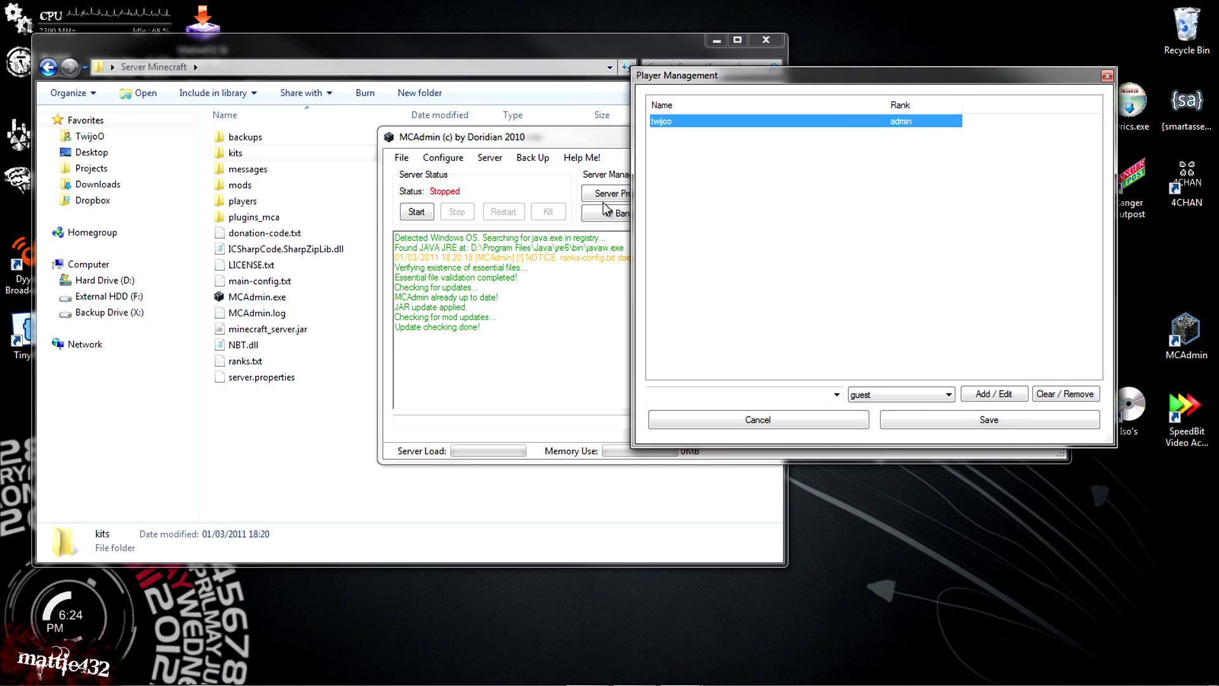
left_click(777, 148)
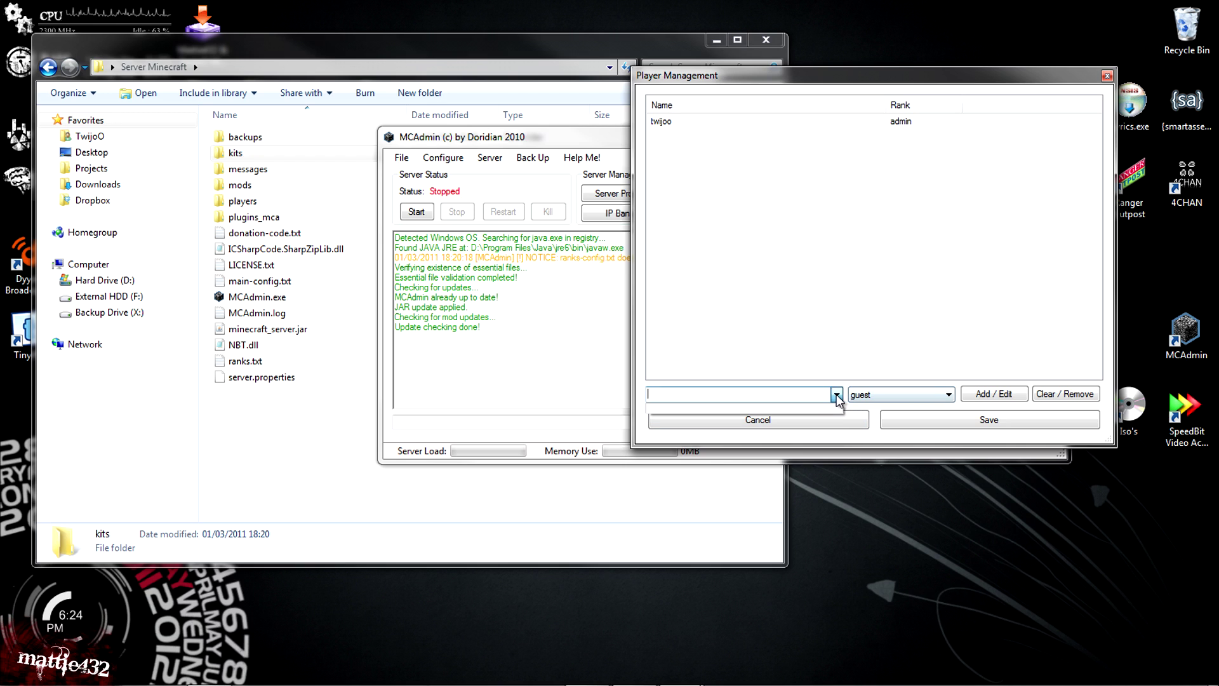
left_click(721, 121)
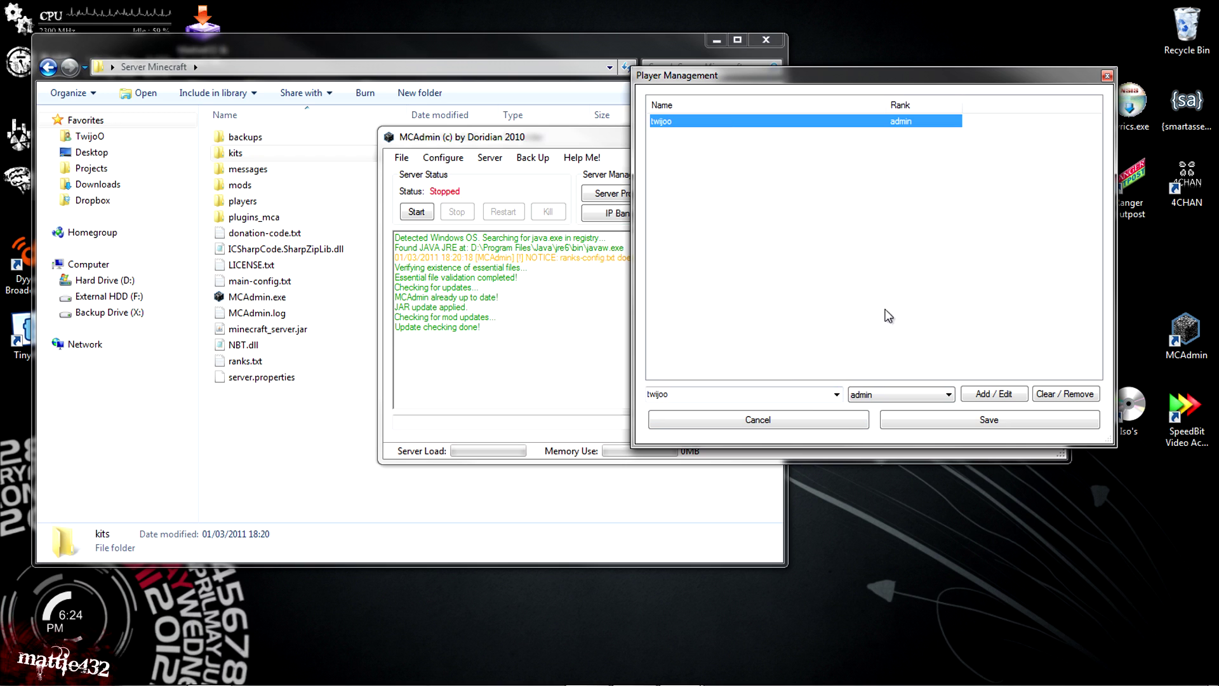
left_click(837, 394)
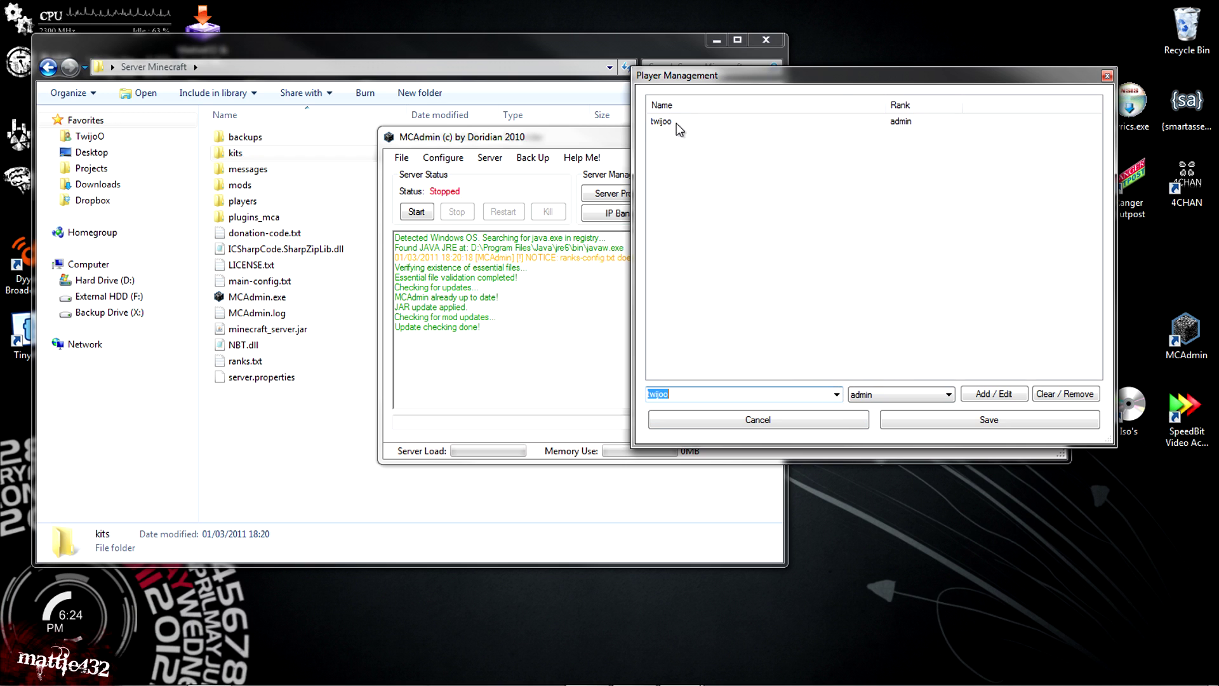
left_click(701, 390)
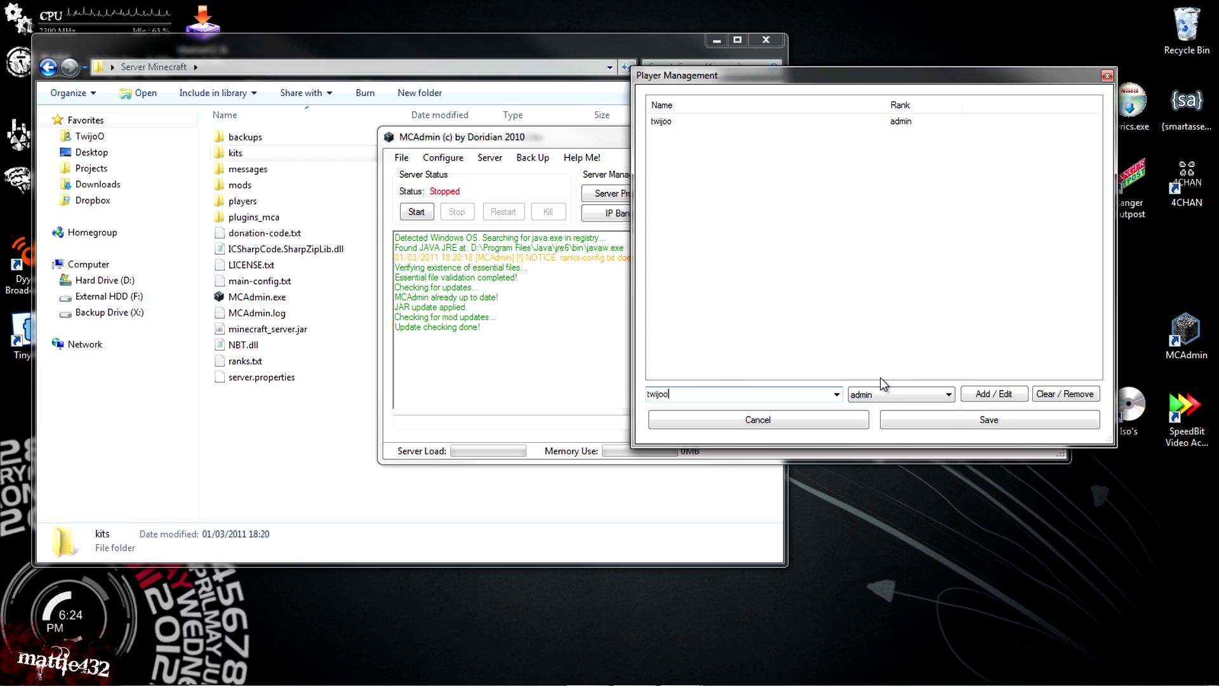
Step: Keep the rank at admin and cancel Player Management without saving
left_click(884, 394)
left_click(900, 343)
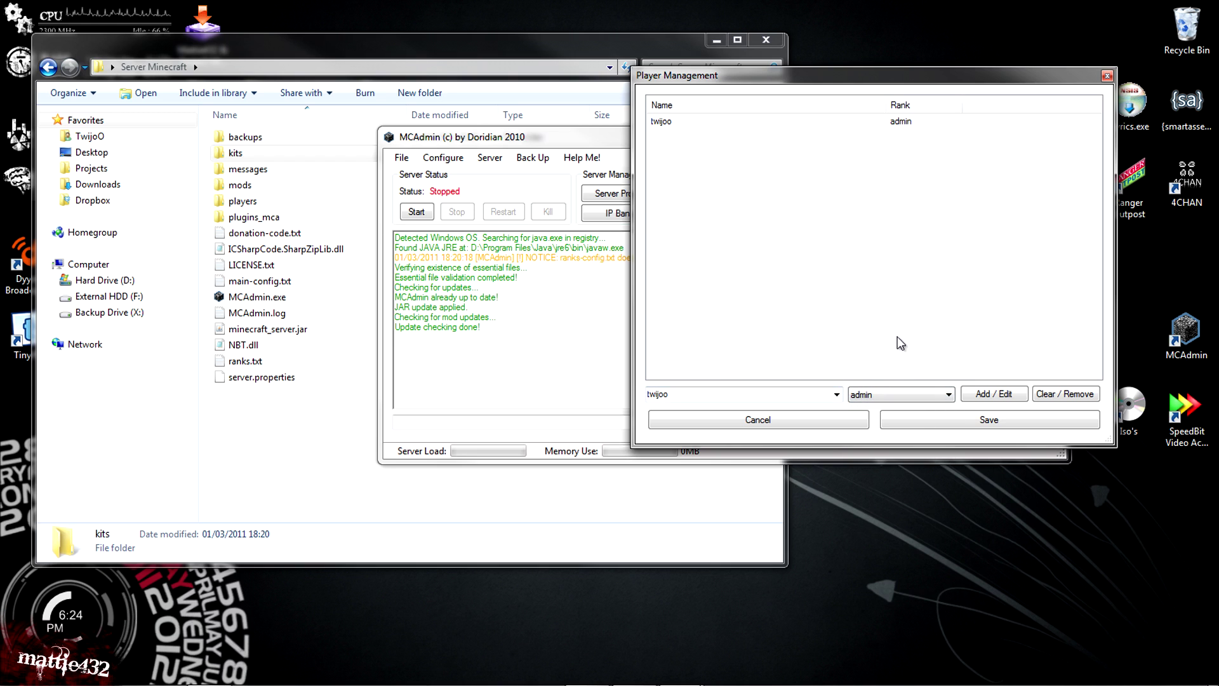
left_click(885, 393)
left_click(729, 392)
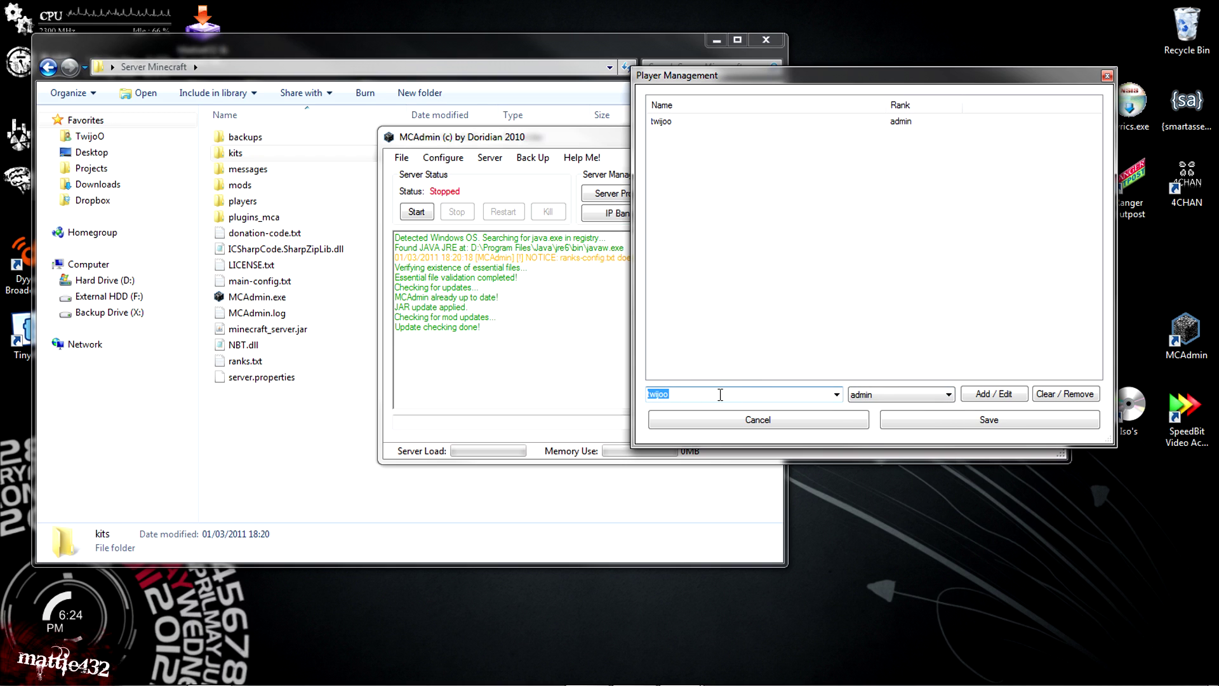
left_click(911, 398)
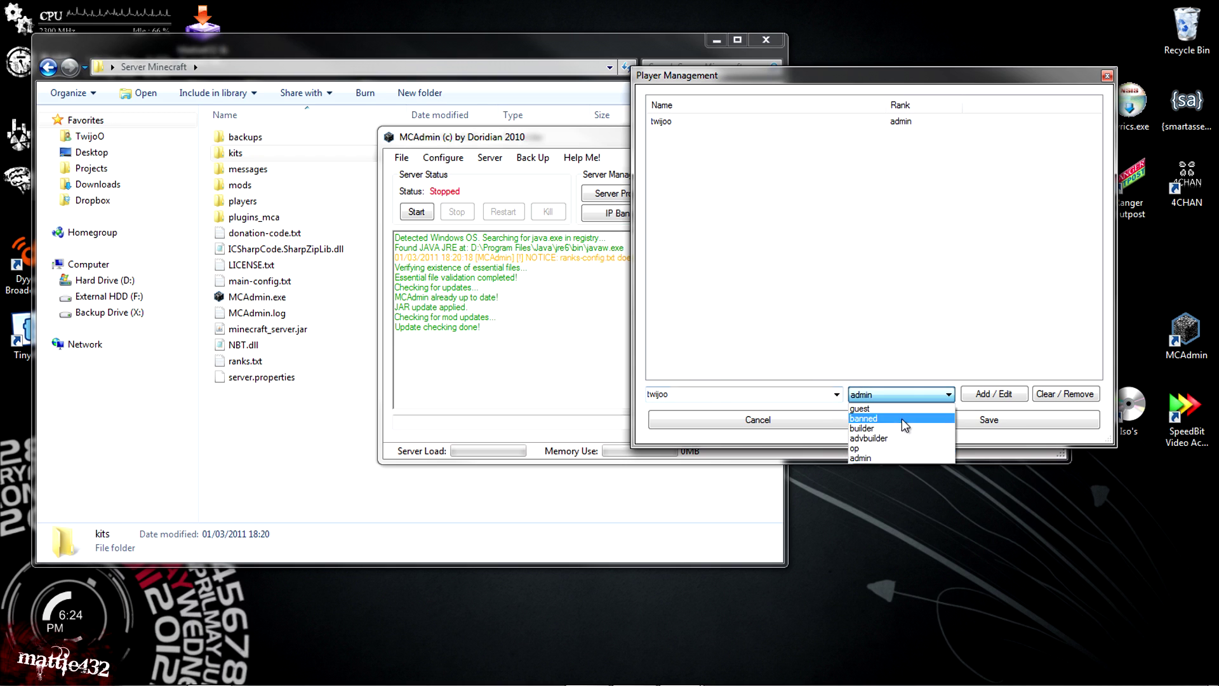
left_click(823, 345)
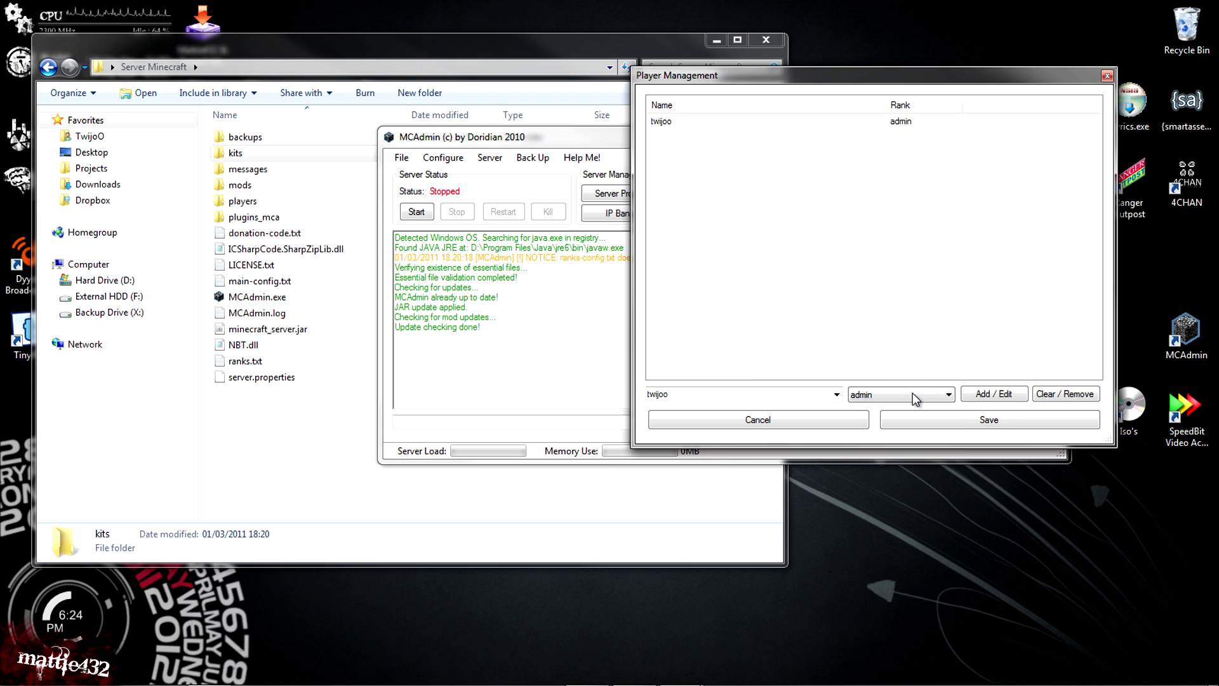
left_click(836, 395)
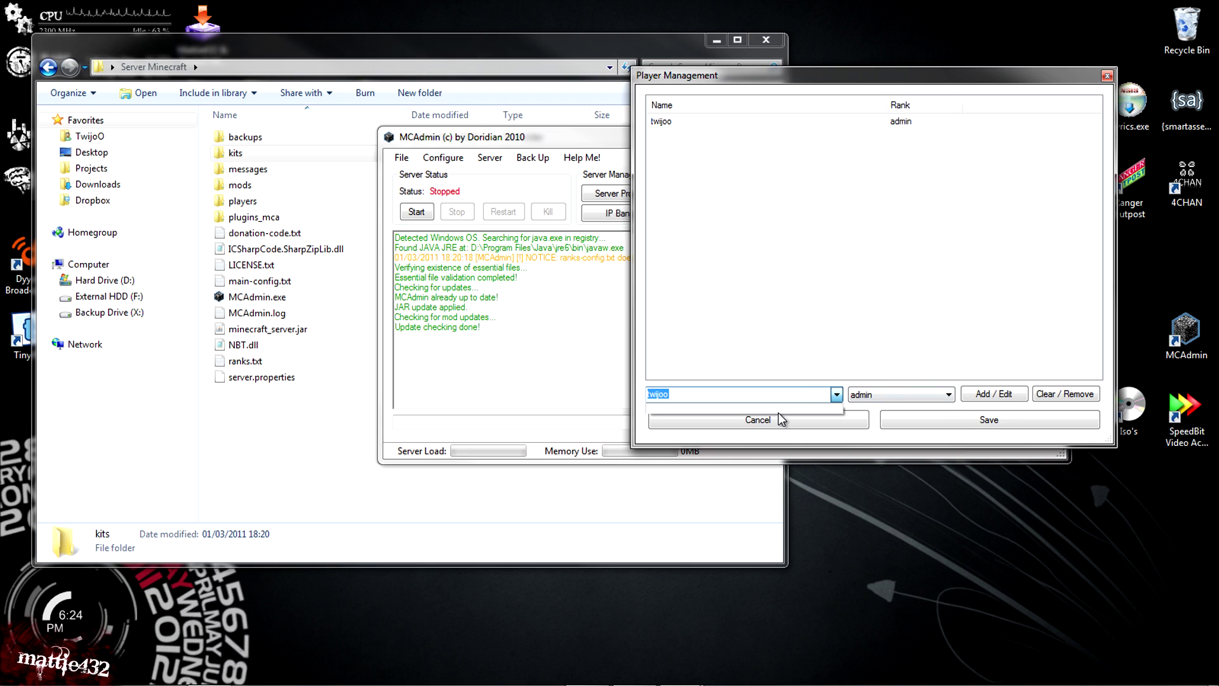
left_click(873, 394)
left_click(819, 345)
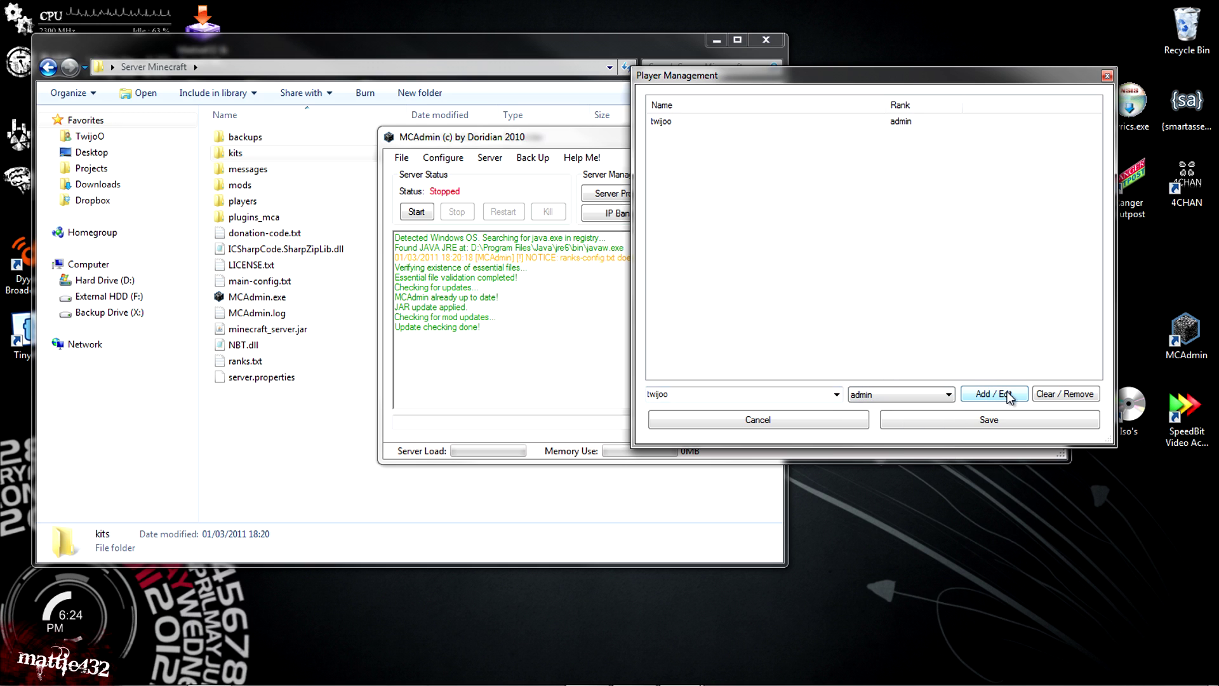
left_click(799, 422)
left_click(443, 158)
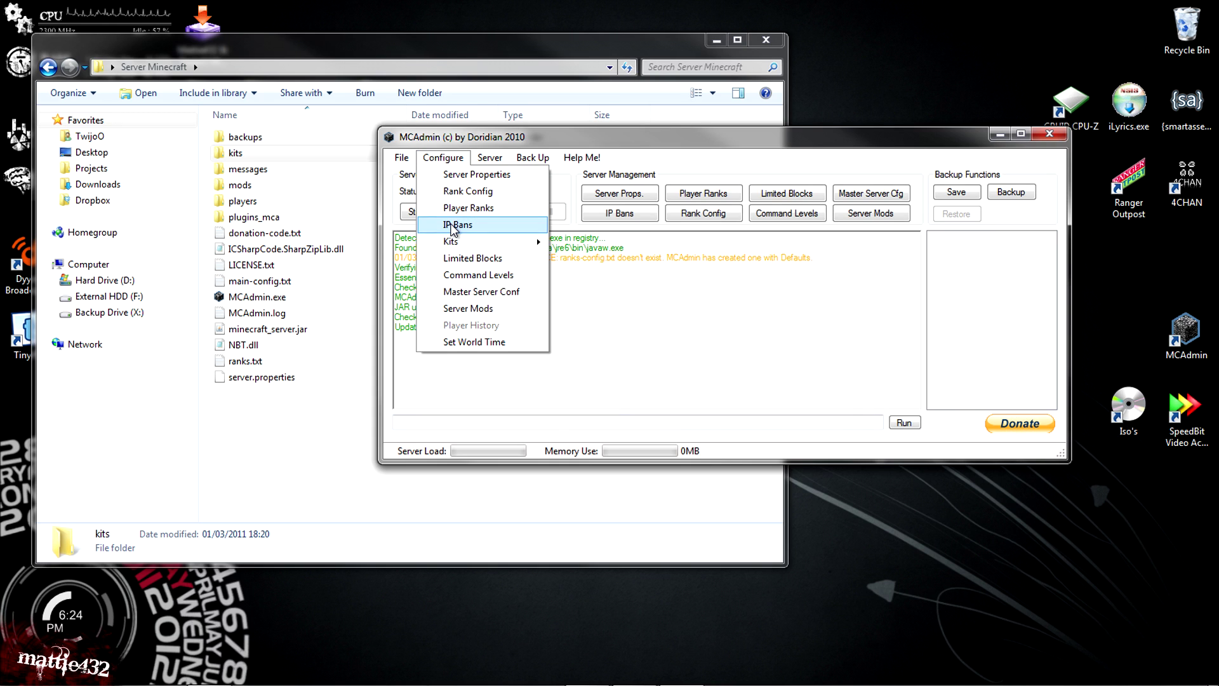
Step: Dismiss the IP-Ban list and create a new empty kit named 'test' in Kit Management
left_click(458, 223)
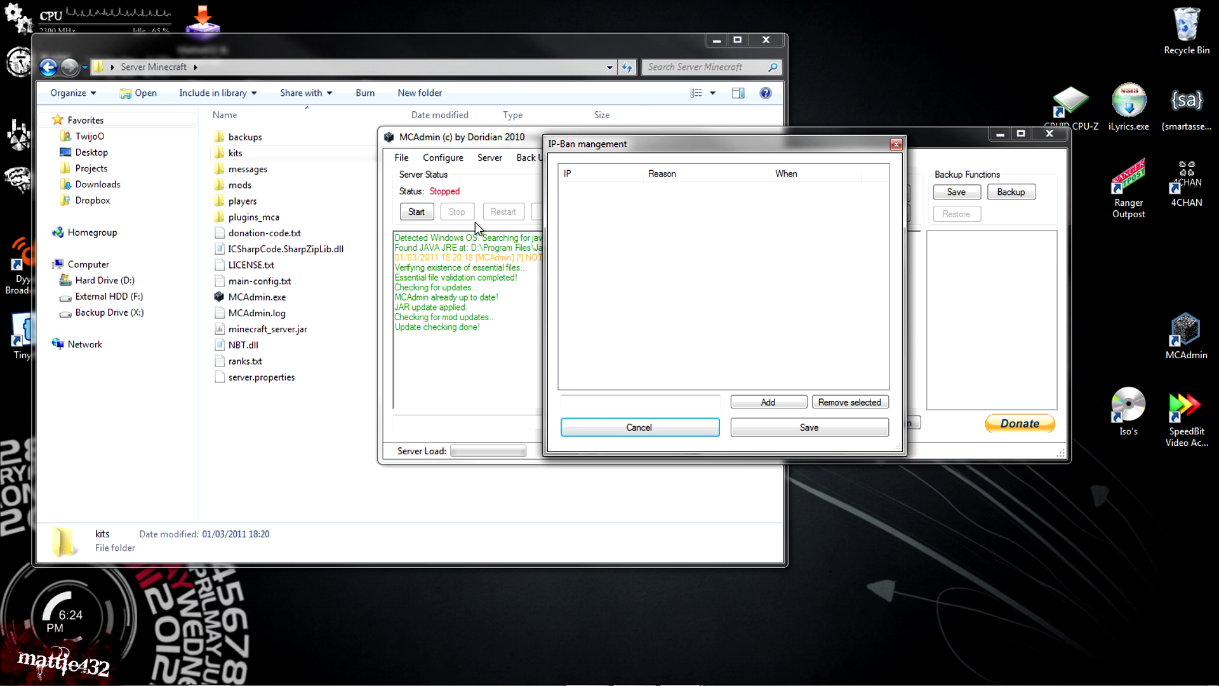
left_click(718, 424)
left_click(444, 157)
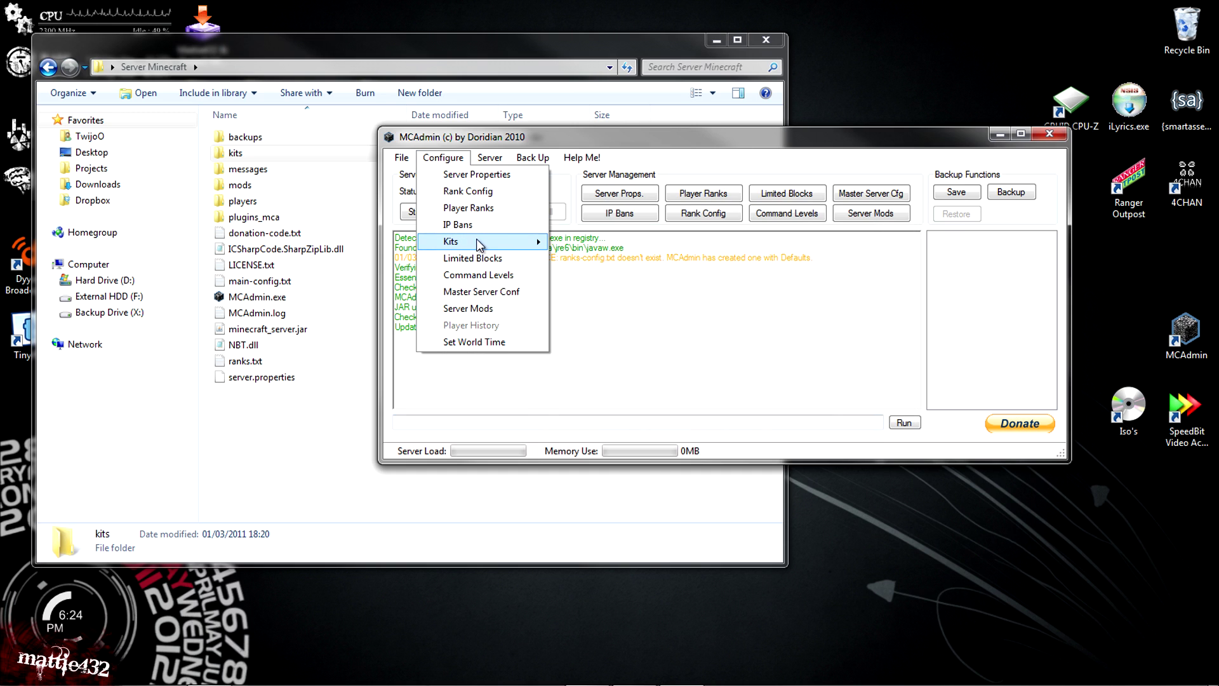
mouse_move(479, 242)
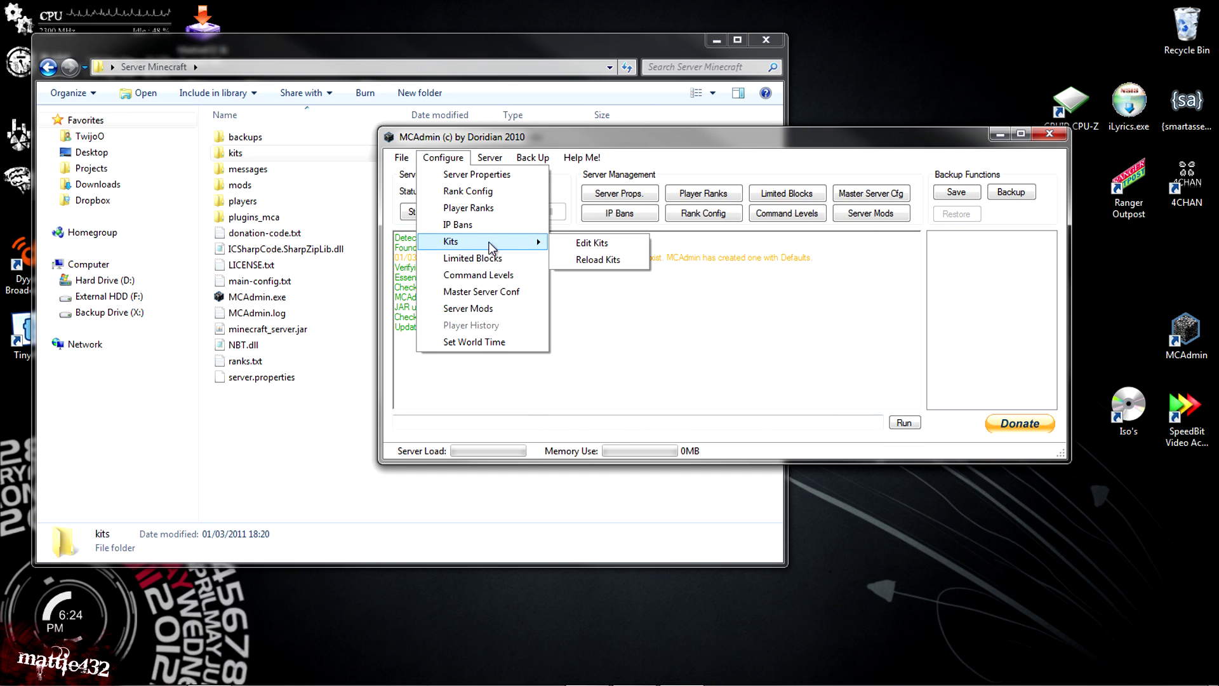
left_click(591, 244)
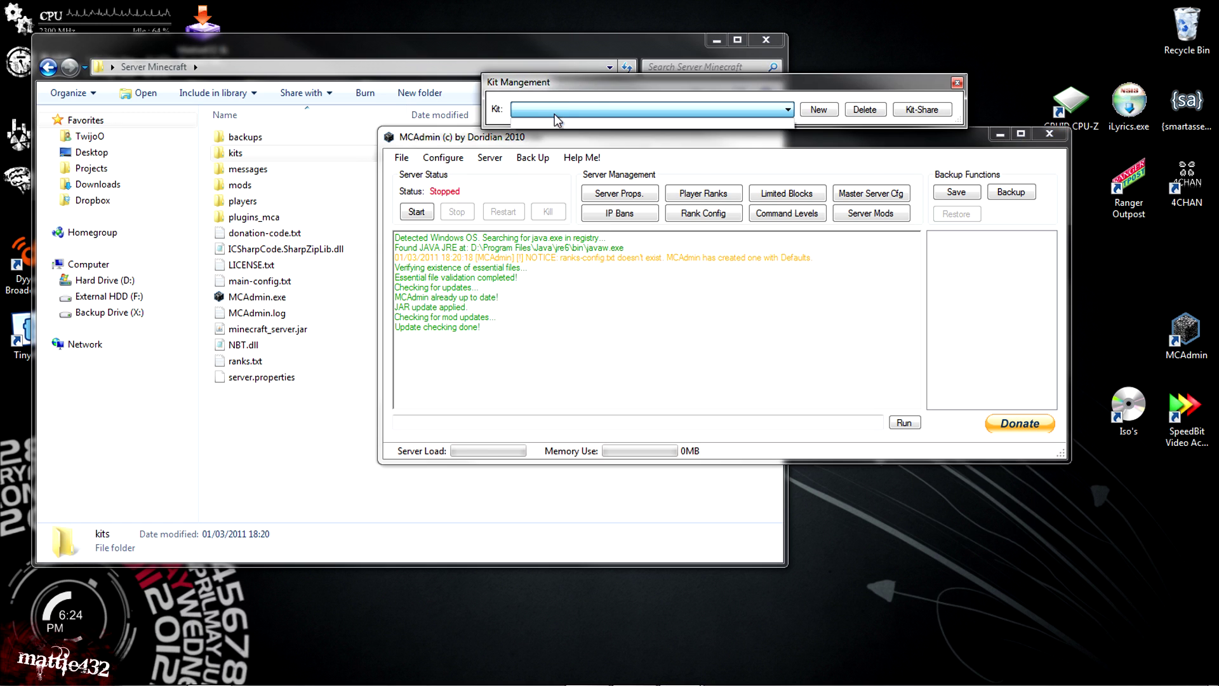
left_click(810, 144)
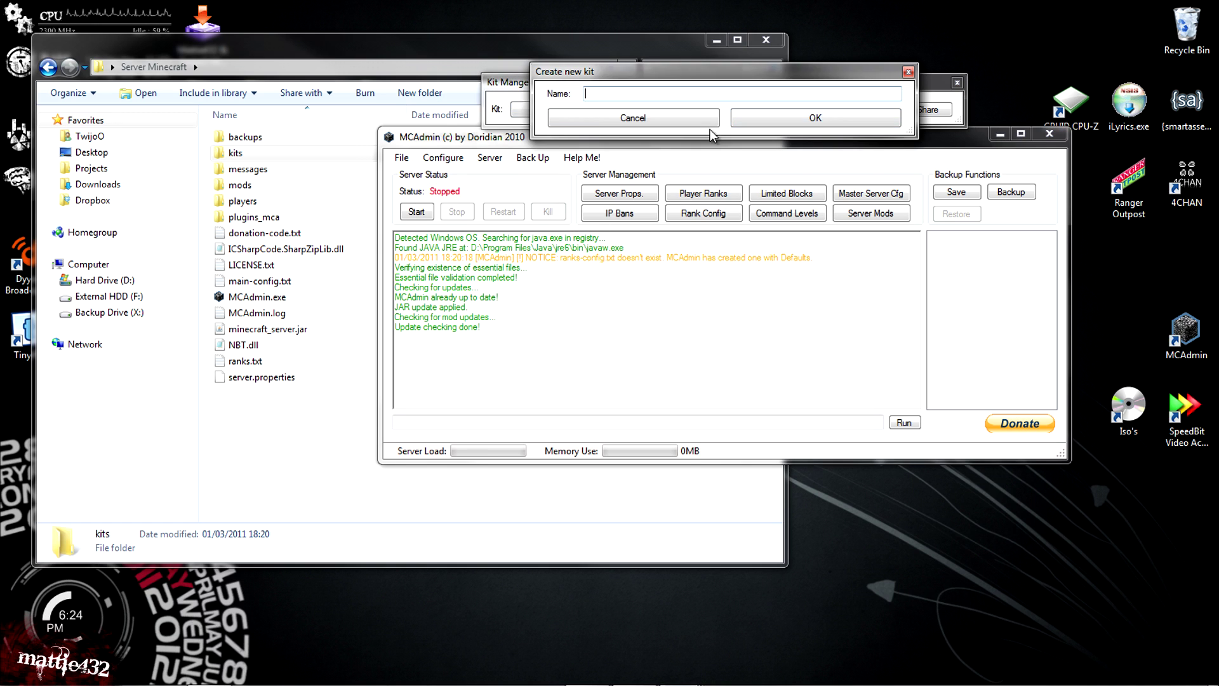
left_click_drag(629, 72, 602, 128)
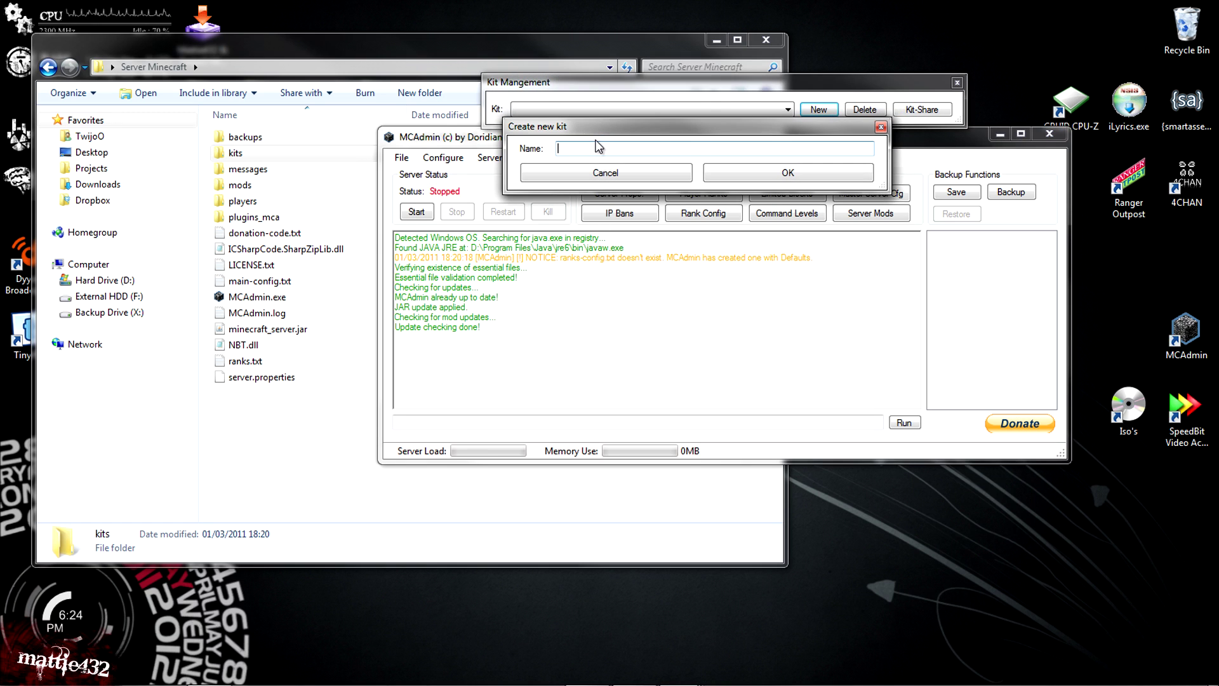
type("tetst")
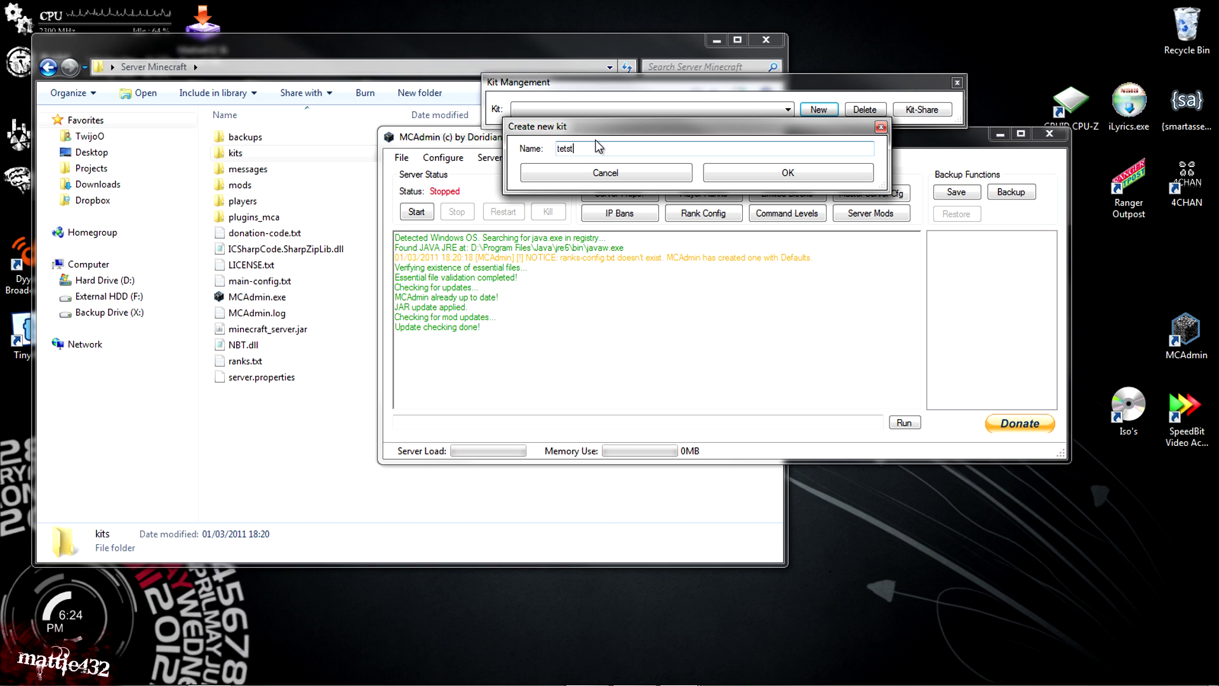
key("BackSpace")
key("BackSpace")
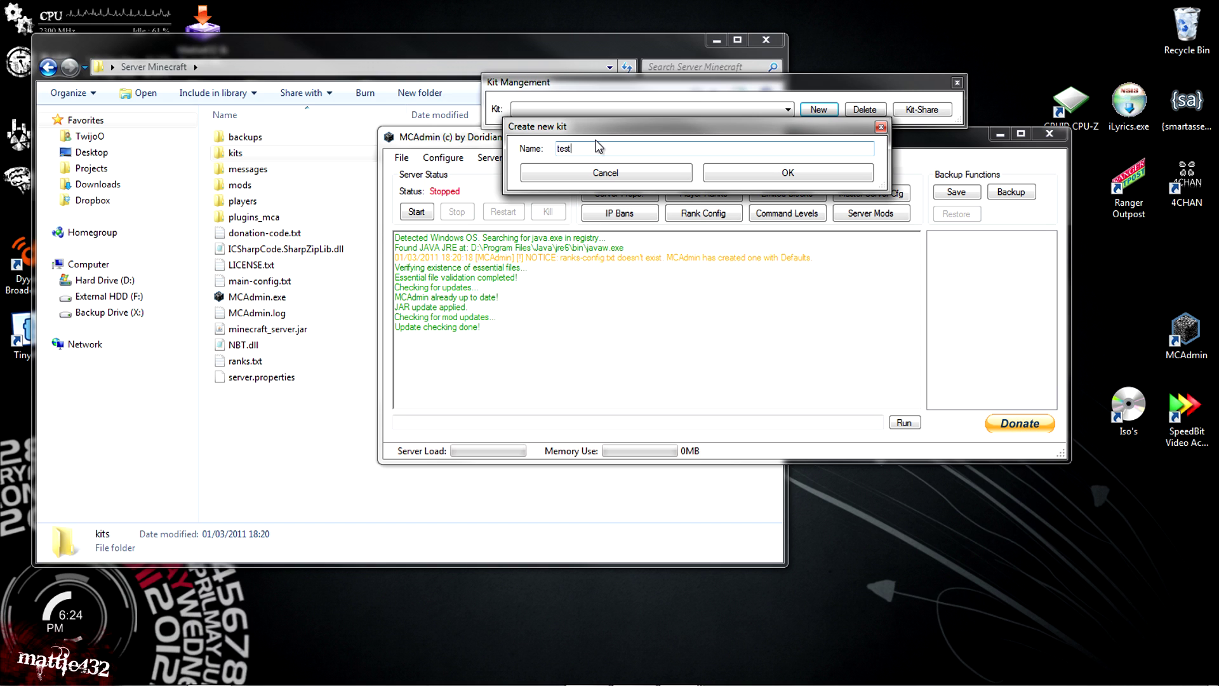
left_click(733, 182)
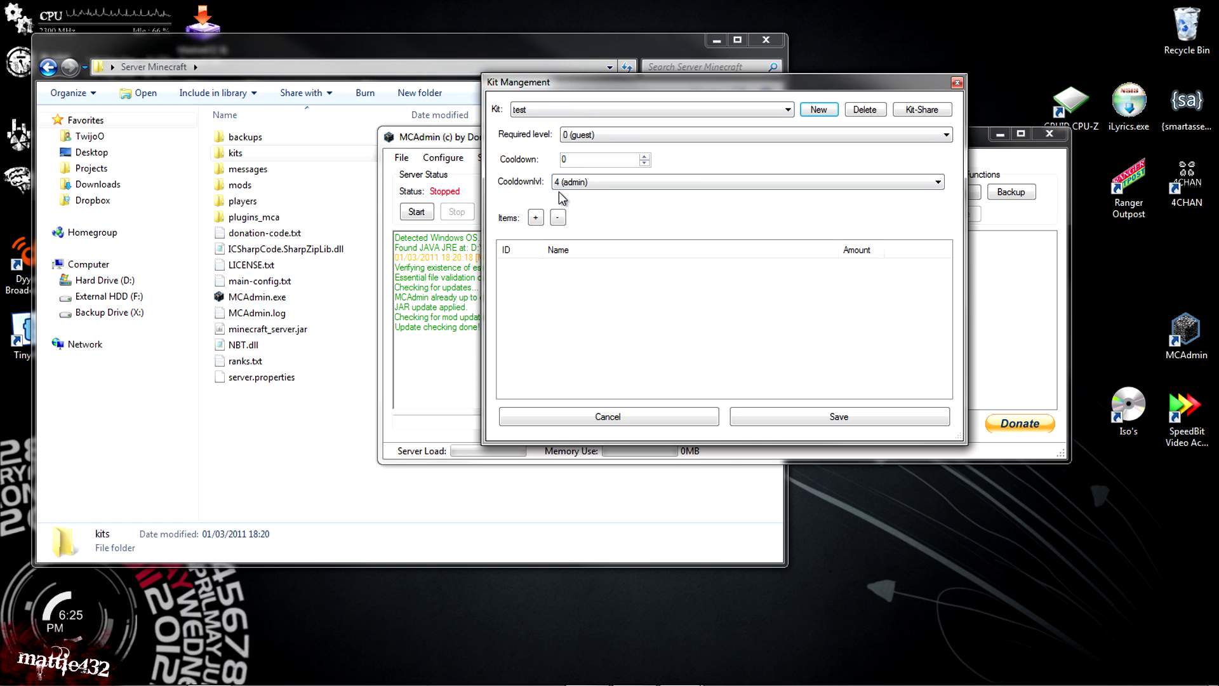
Step: Add 64 bookcases as an item of the test kit
left_click(535, 218)
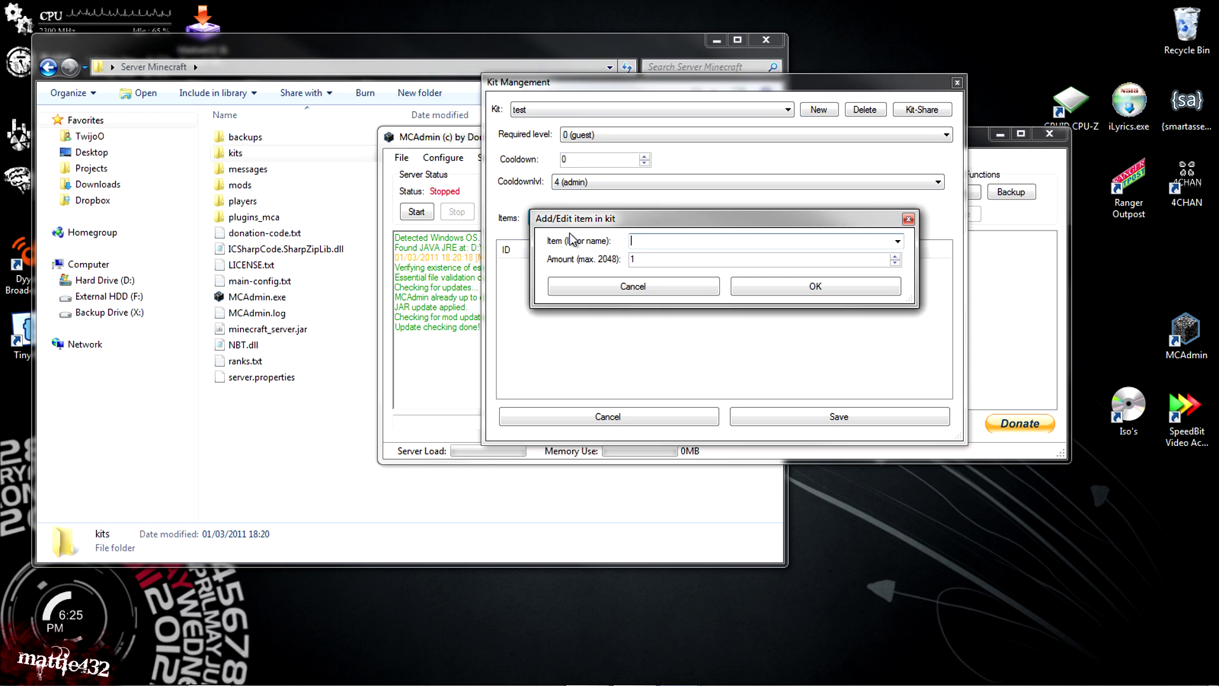
left_click(898, 241)
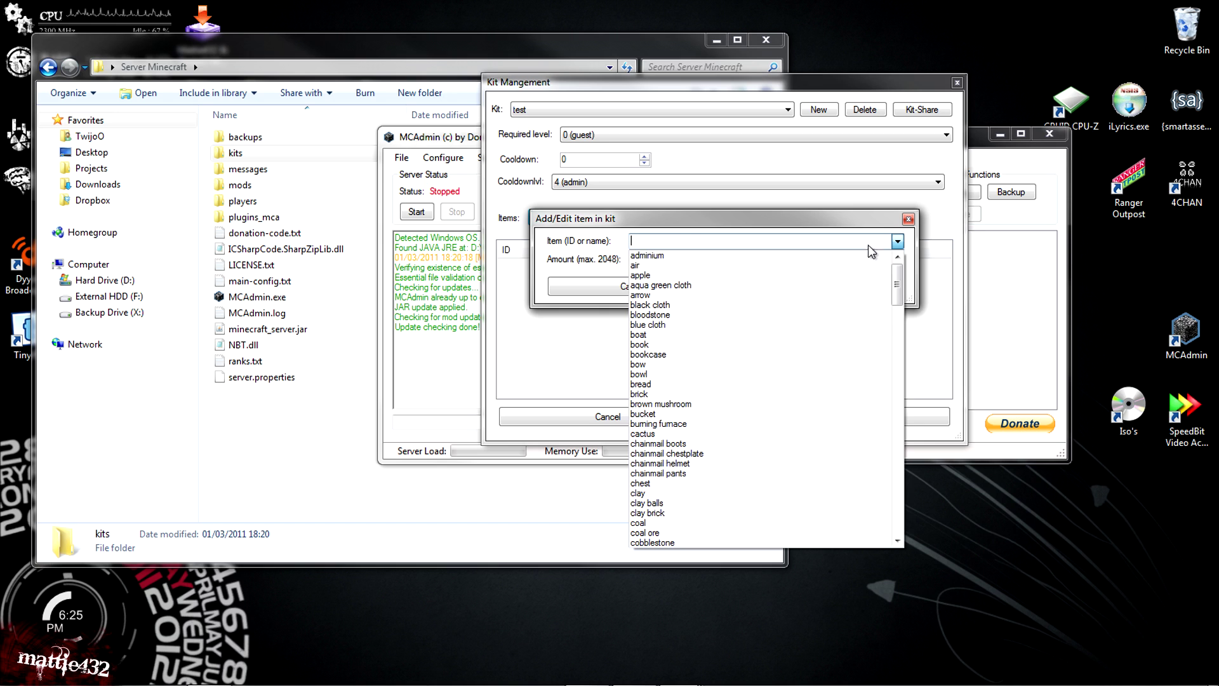
left_click(790, 356)
key("Tab")
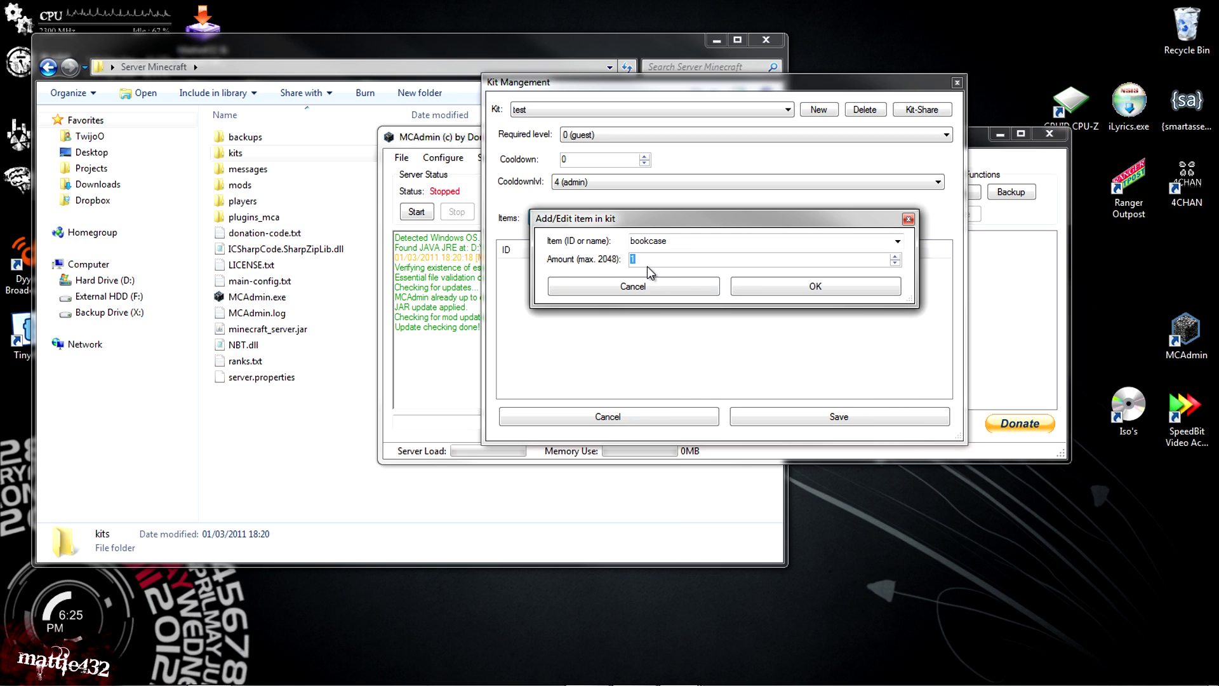
type("64")
left_click(803, 286)
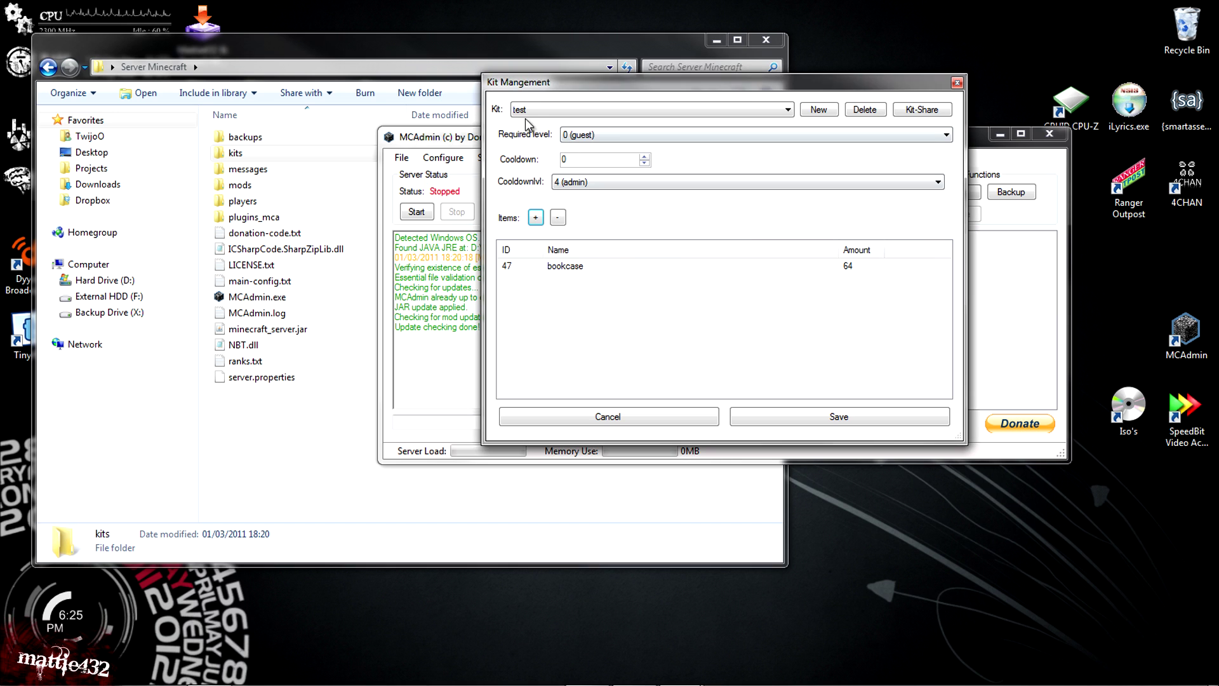
Step: Reload the test kit to confirm the bookcase entry, then close its details
left_click(696, 418)
left_click(670, 115)
left_click(657, 124)
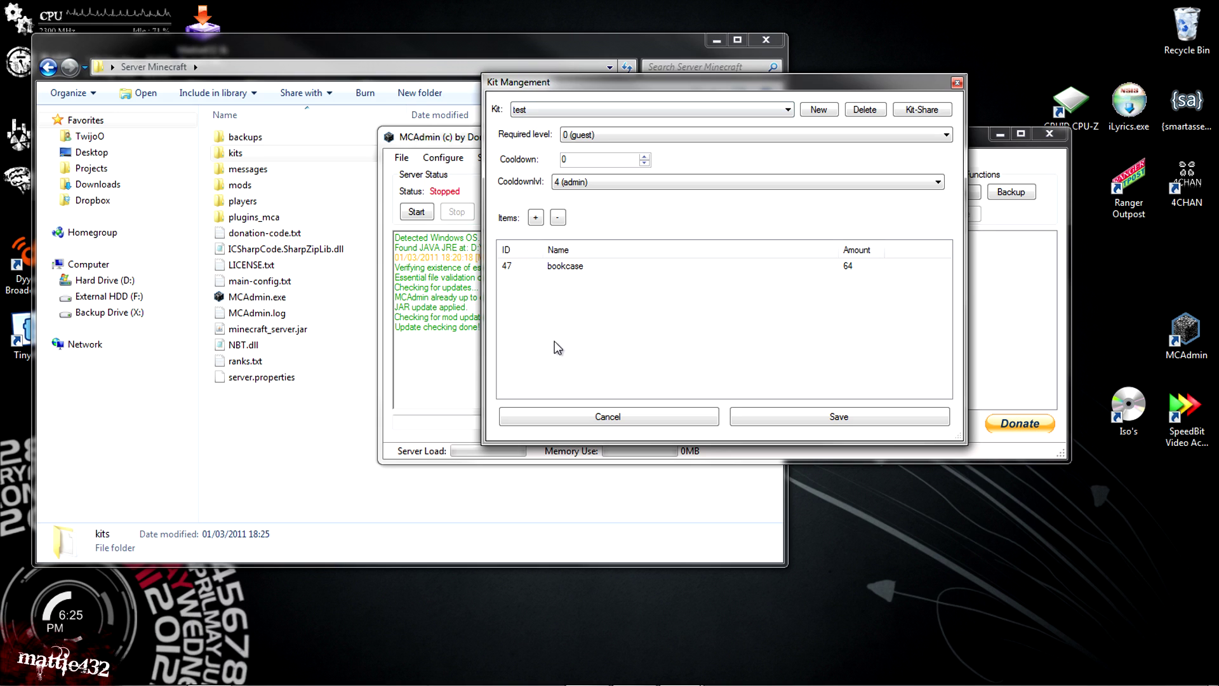
left_click(507, 265)
left_click(511, 335)
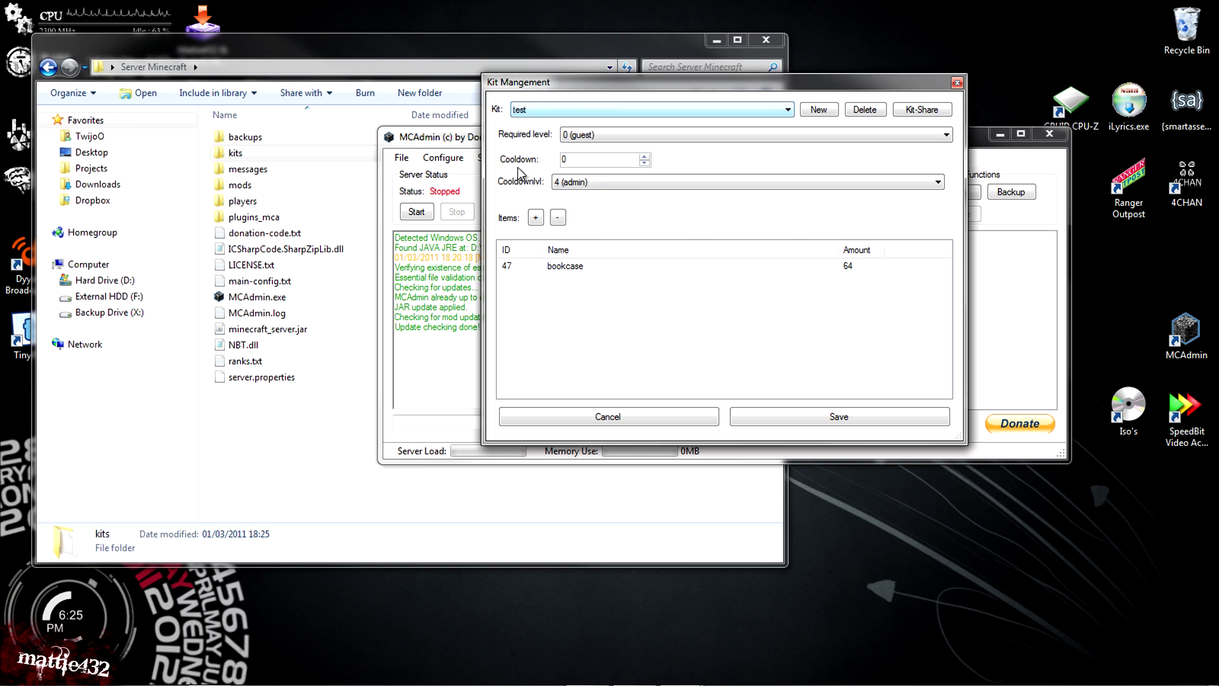
left_click(669, 415)
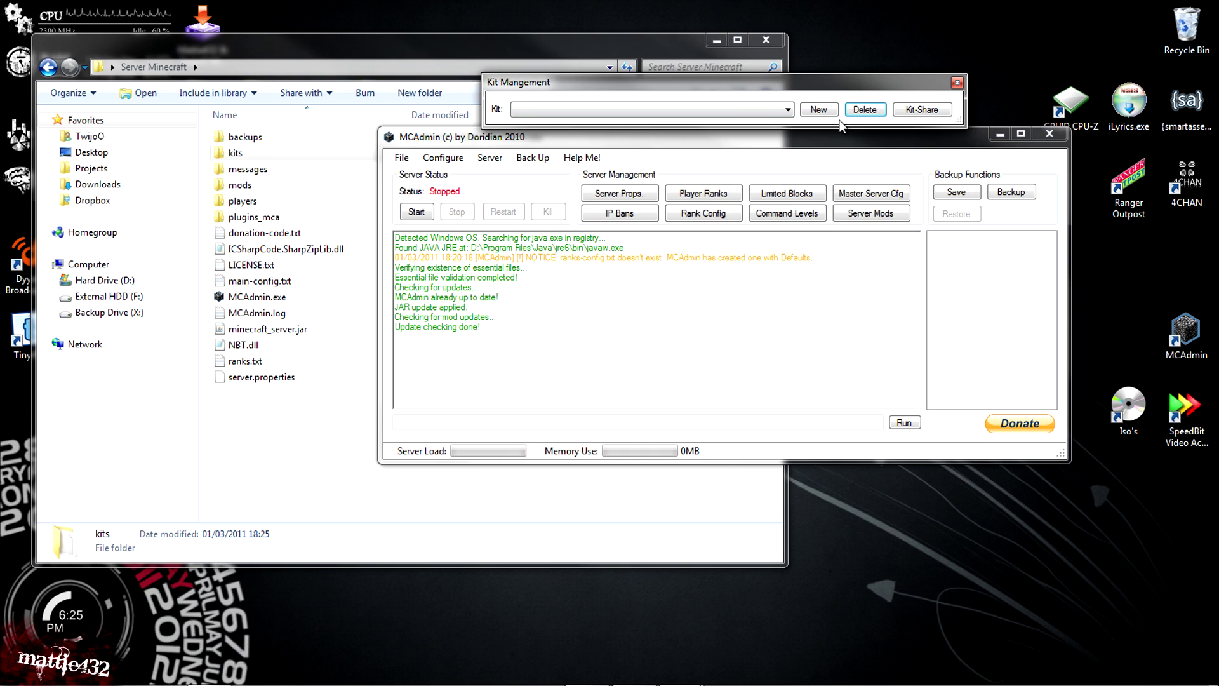
Step: Browse the Kit-Share builderkit and basicmaterial kits, then close Kit-Share and Kit Management
left_click(922, 109)
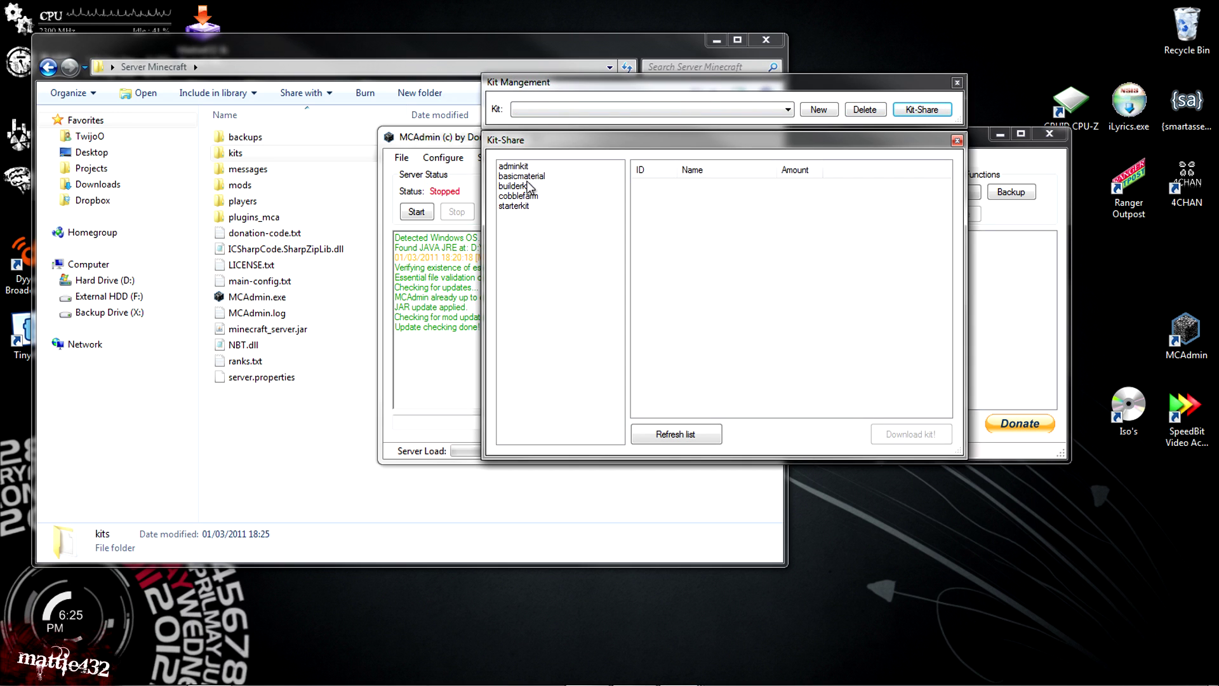
left_click(522, 193)
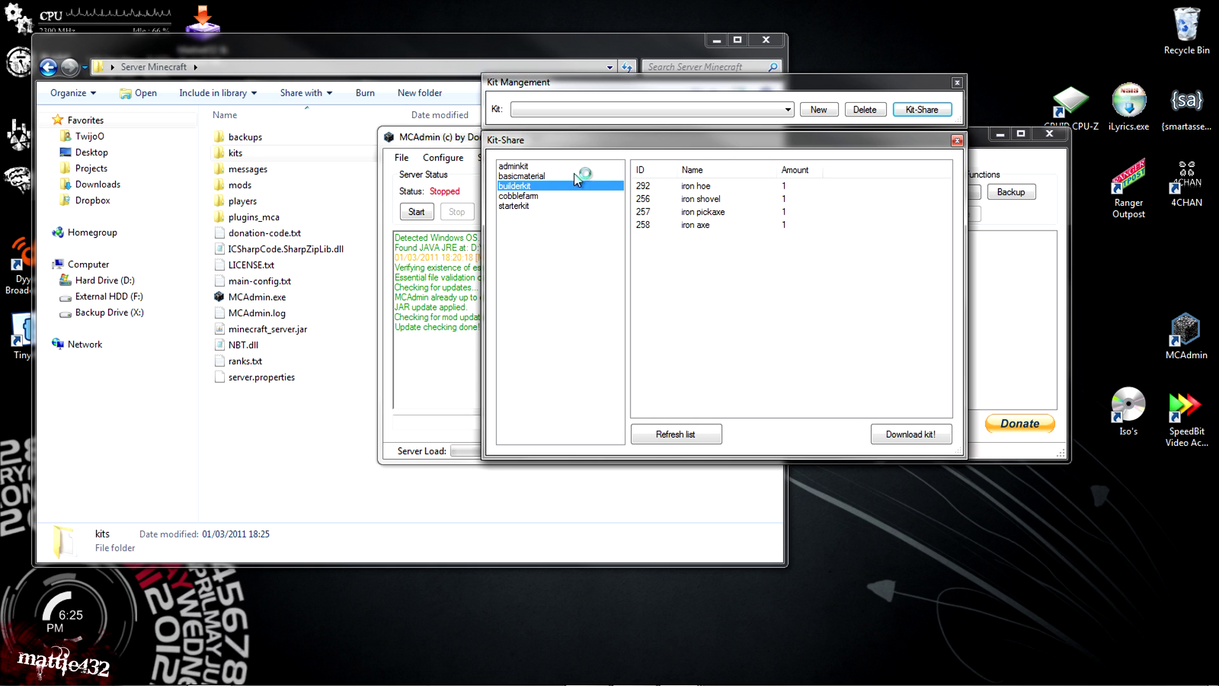
left_click(538, 178)
left_click(957, 141)
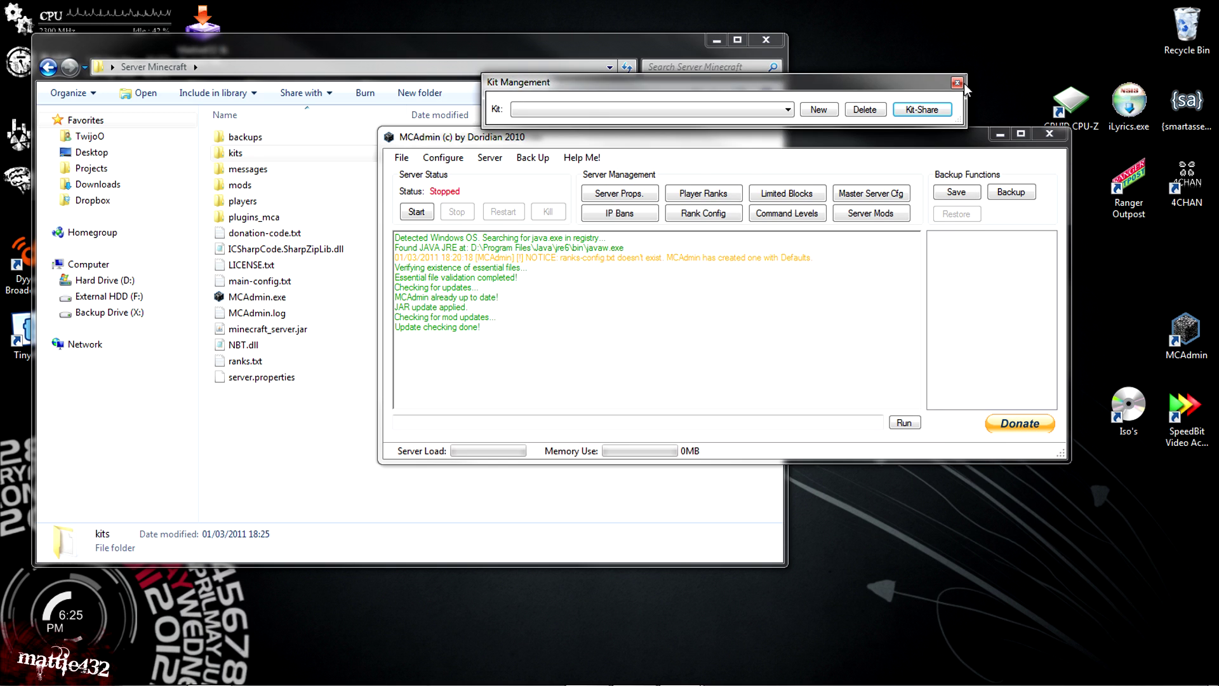
left_click(957, 82)
Step: Open Limited Blocks and review the adminium, lava and tnt restrictions
left_click(448, 162)
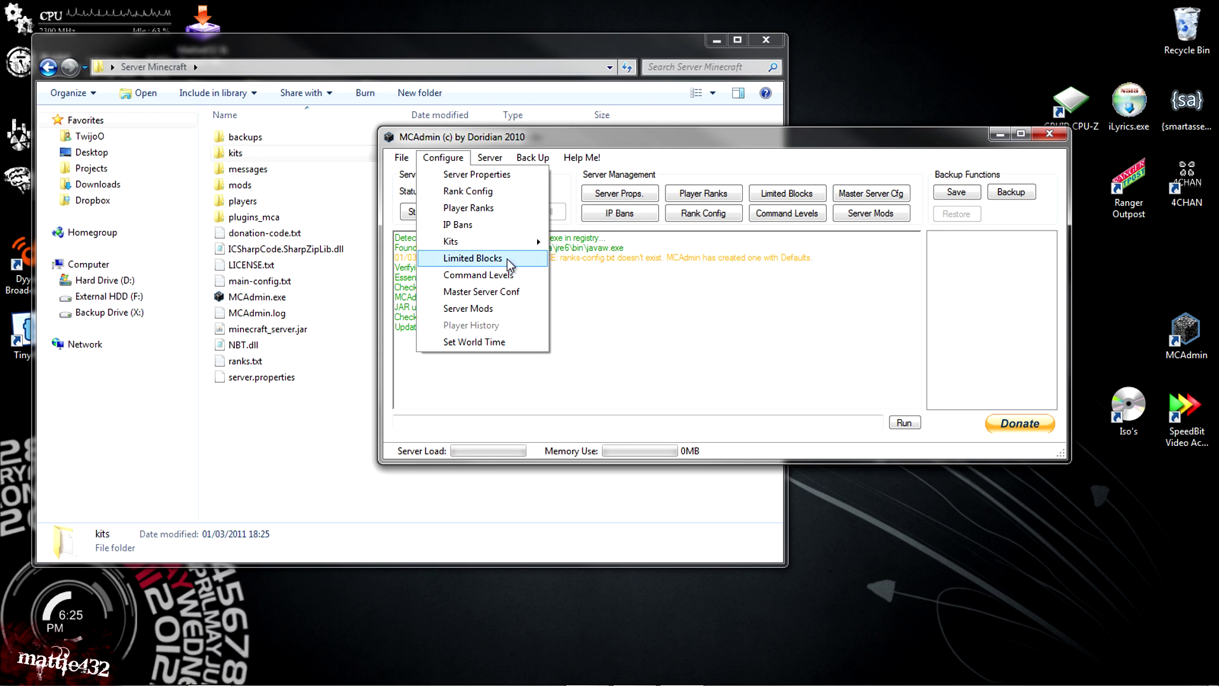
left_click(510, 259)
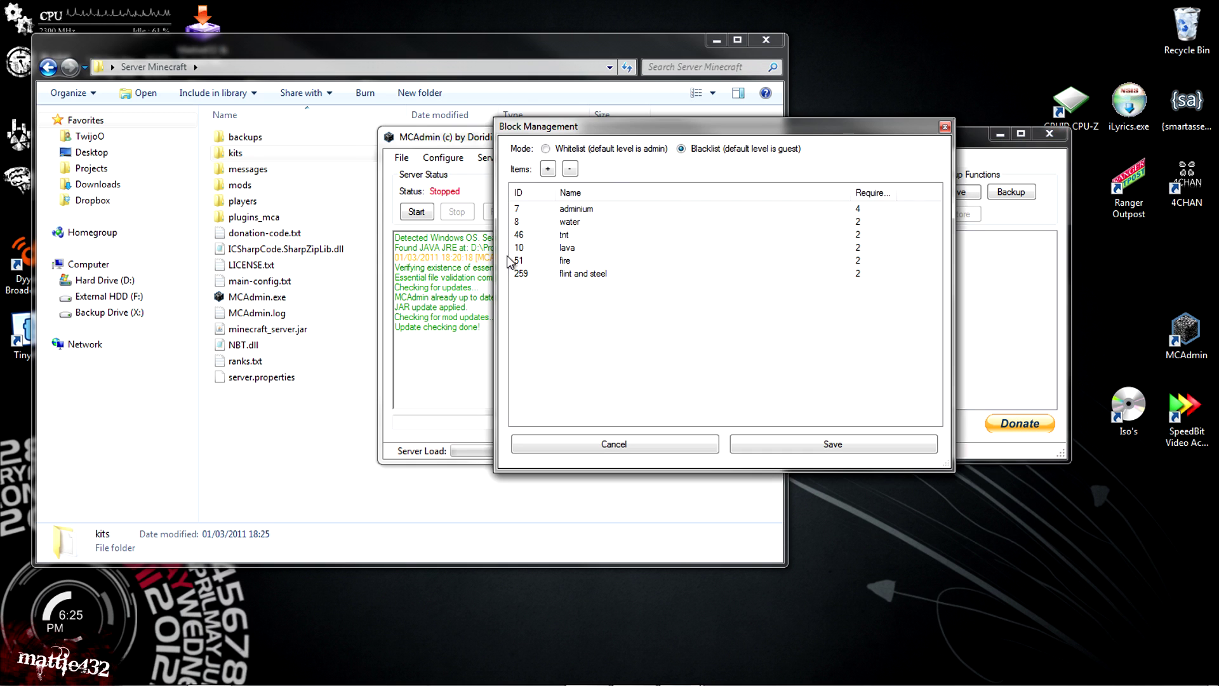
left_click(594, 210)
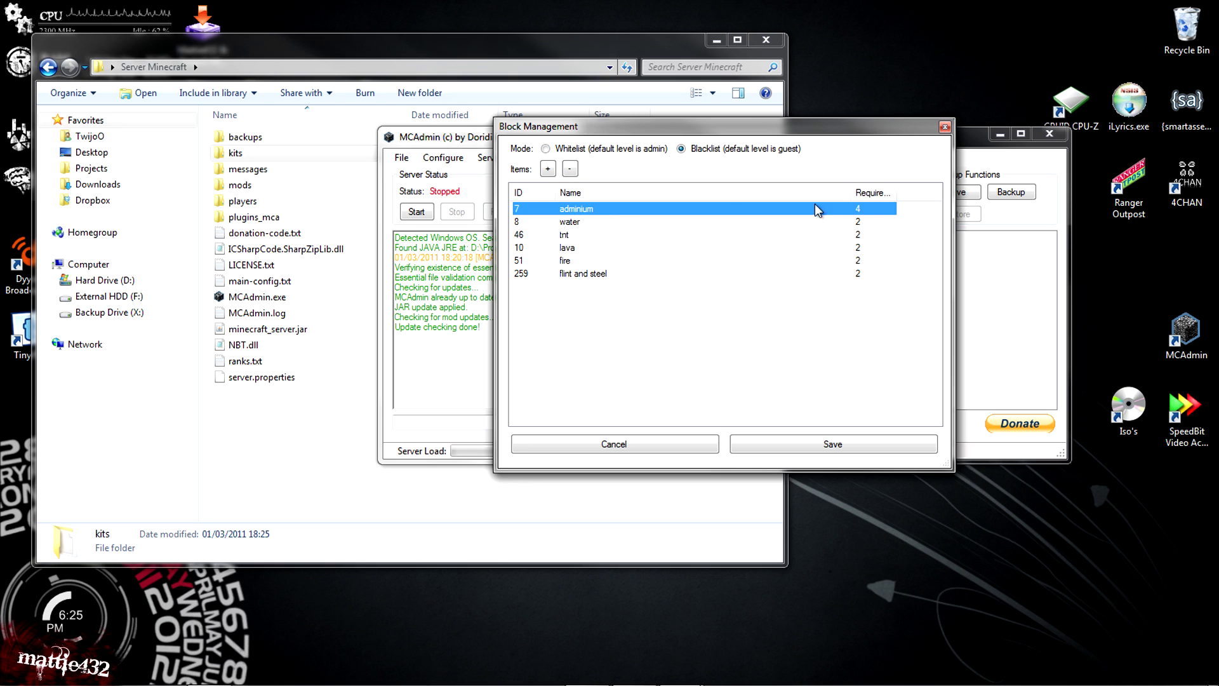
left_click(624, 247)
left_click(624, 236)
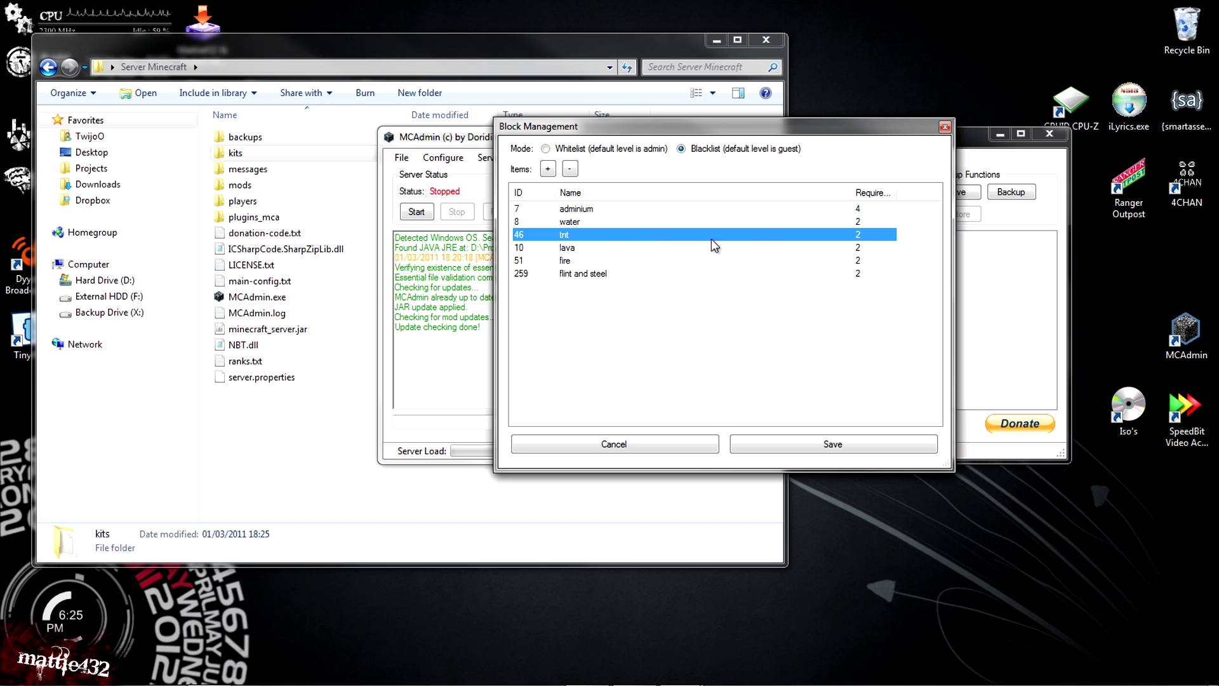
Step: Set tnt's minimal rank to 4 (admin), then cancel the list without saving
double_click(870, 239)
left_click(897, 297)
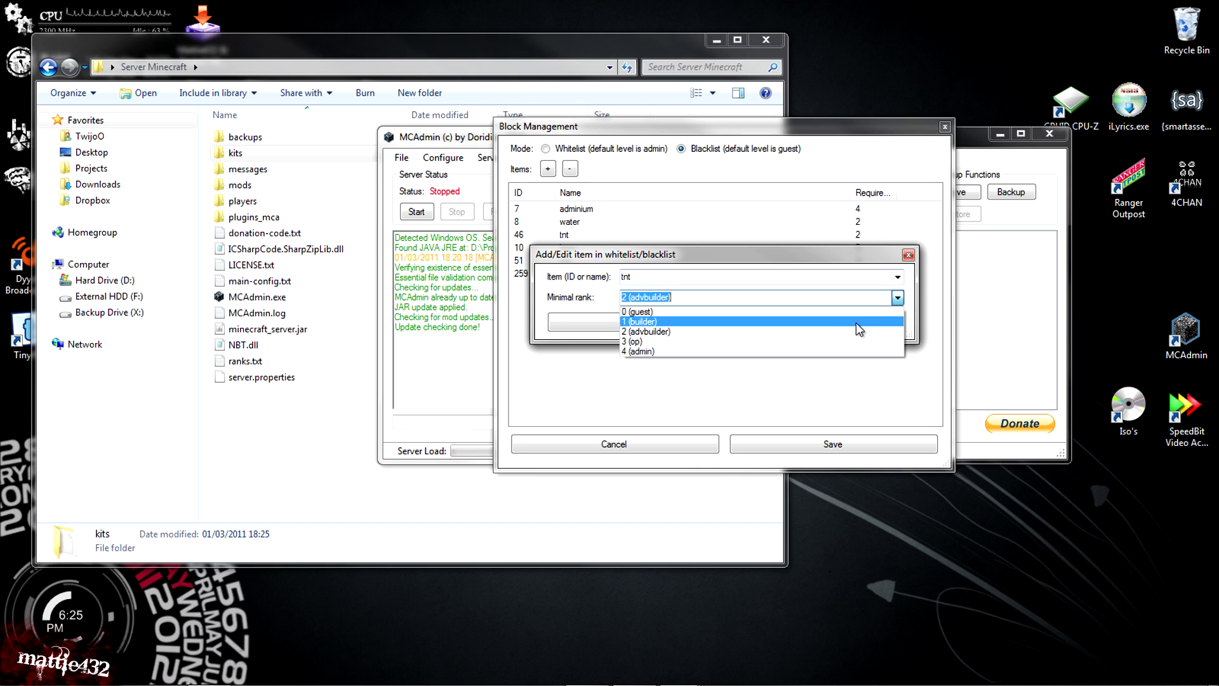
left_click(805, 353)
left_click(755, 323)
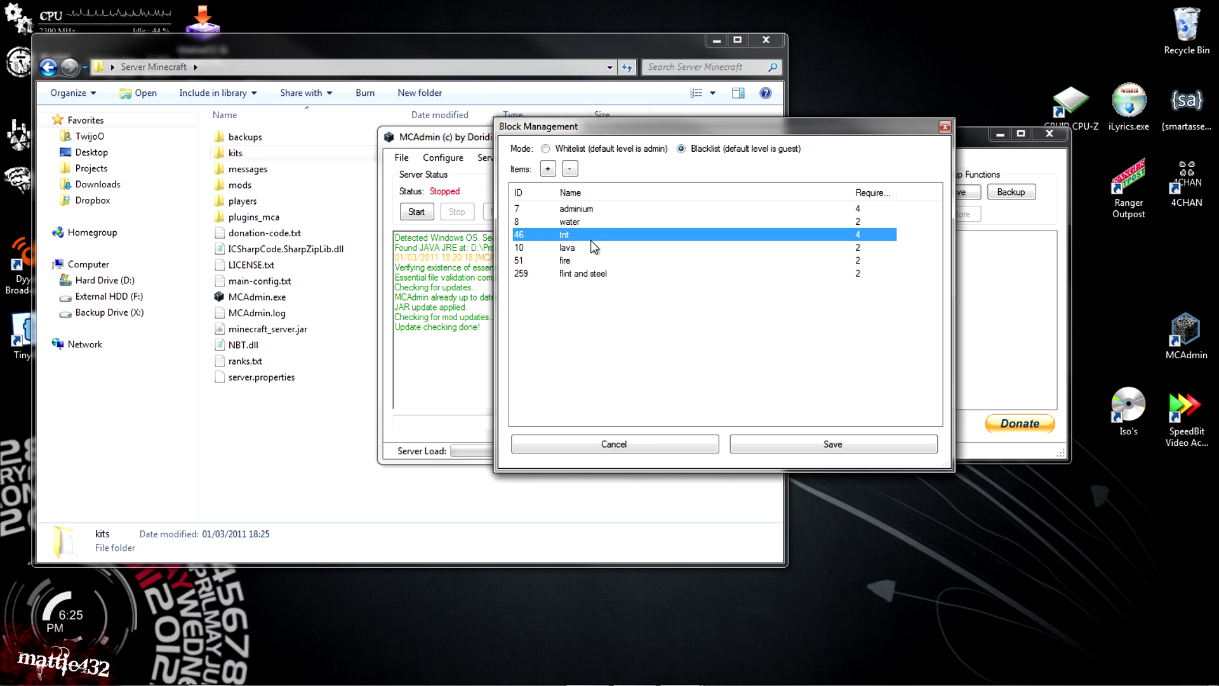
left_click(705, 444)
left_click(444, 157)
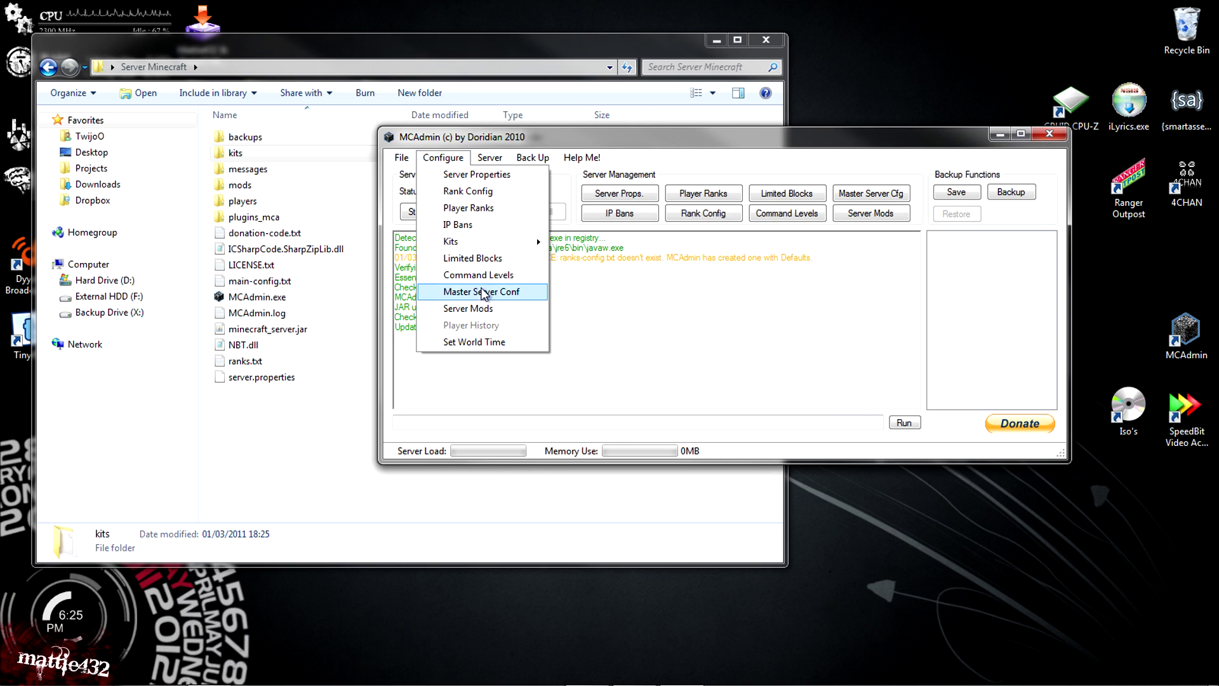
Step: Check the Command Level settings, keep the give command at 0 (guest), and cancel
left_click(484, 278)
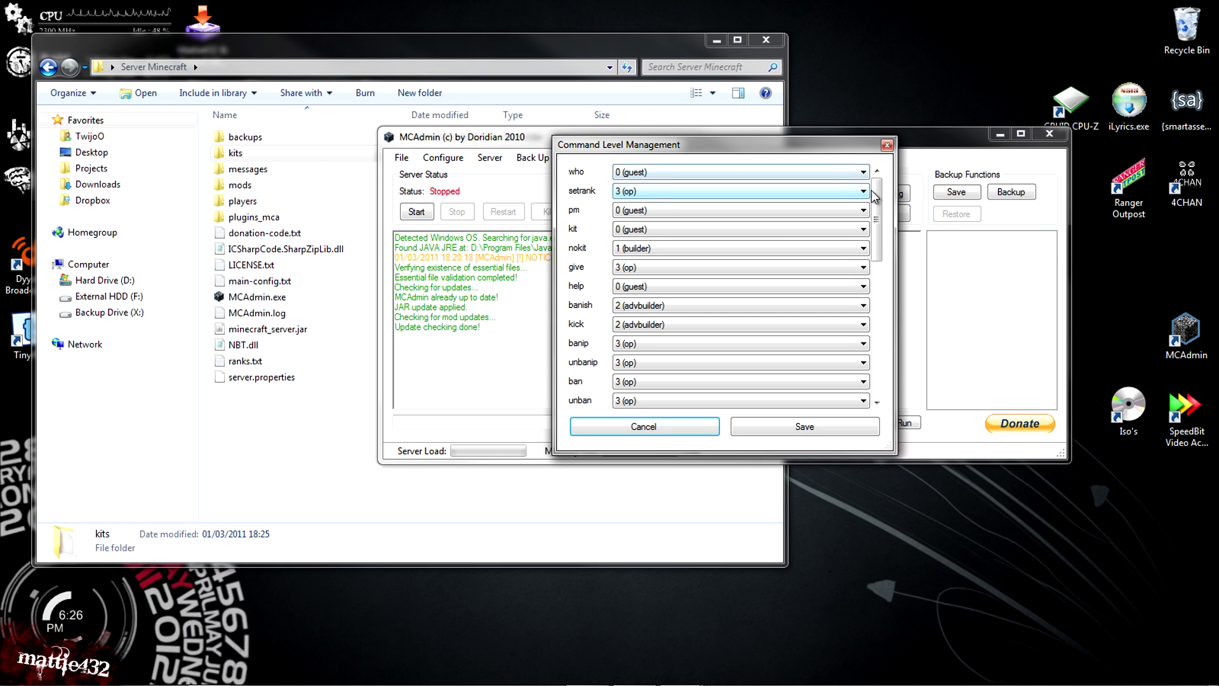
left_click_drag(874, 196, 909, 391)
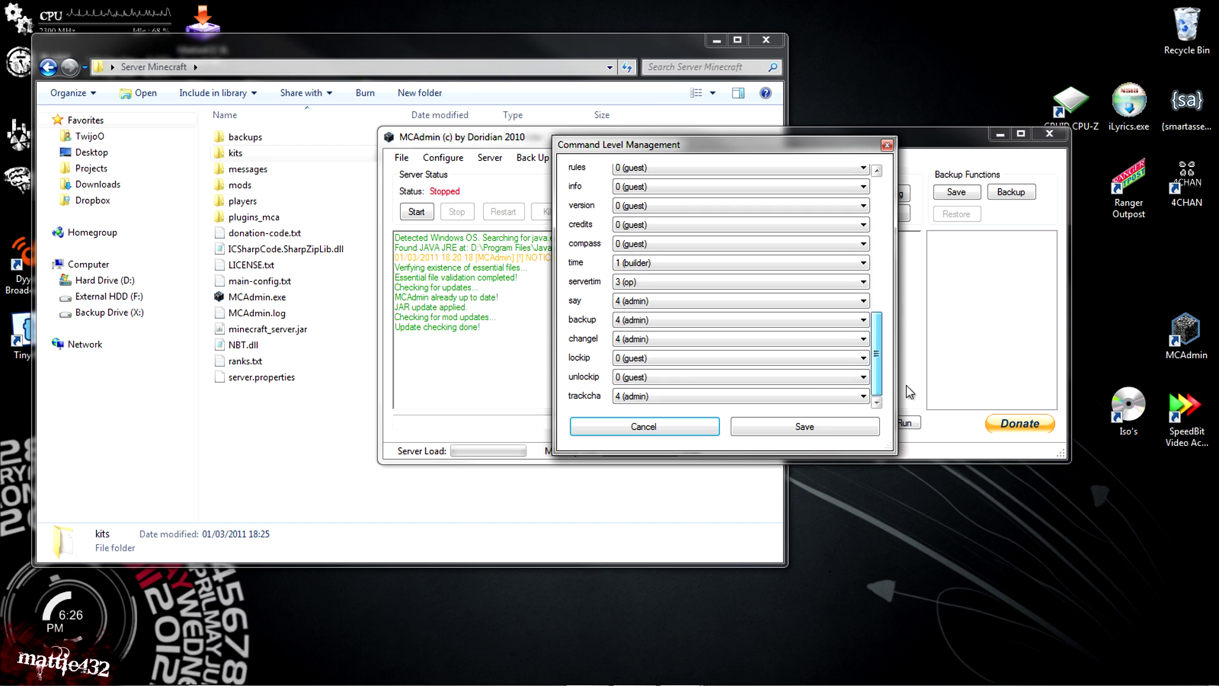
scroll(615, 269, "up", 7)
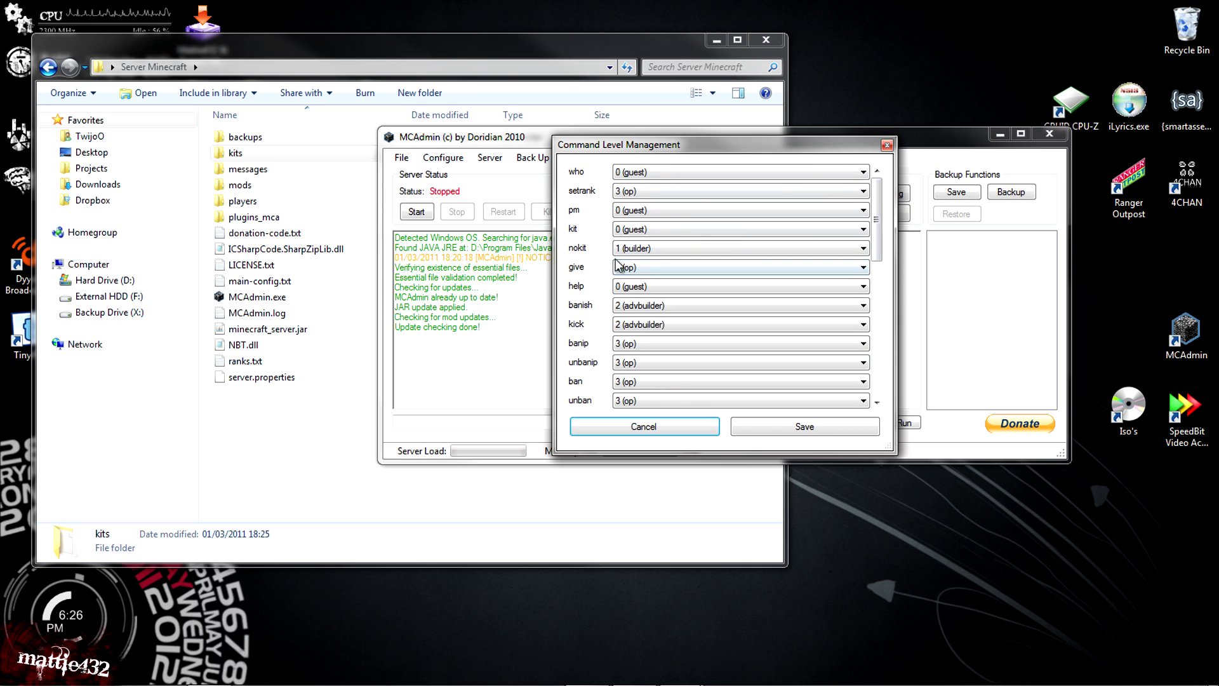
left_click(618, 266)
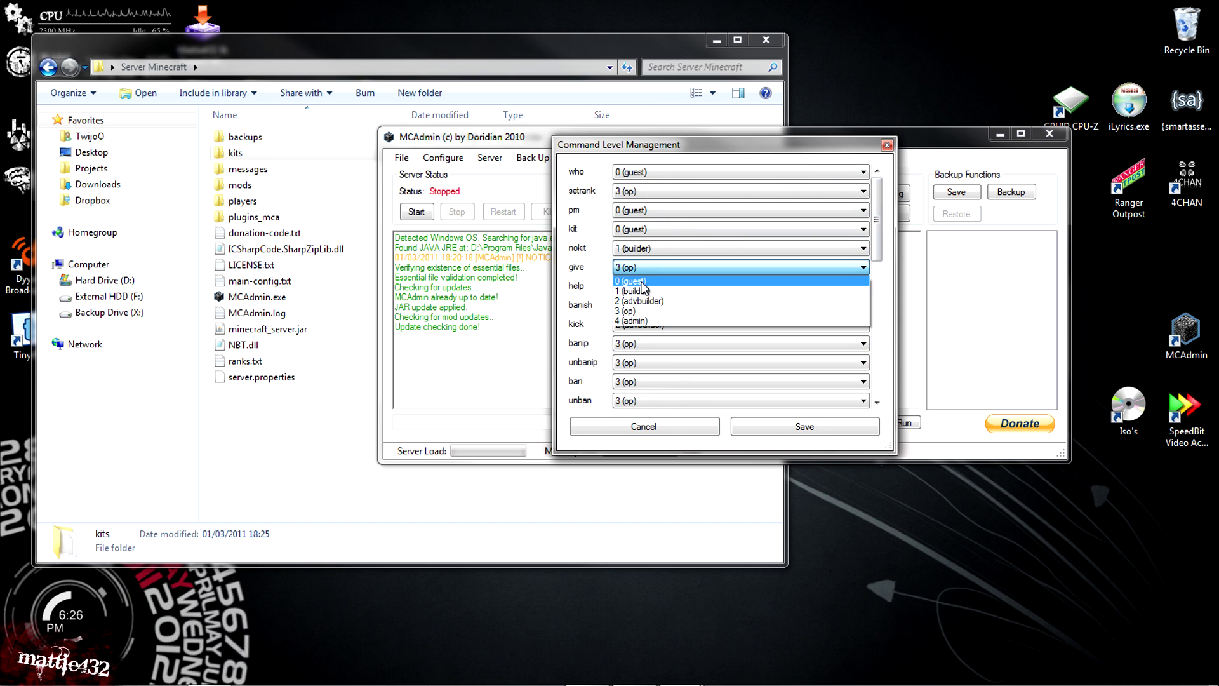
left_click(643, 281)
left_click(660, 430)
Step: Look at the Server Modifications and Server Time Setting windows and close both
left_click(444, 158)
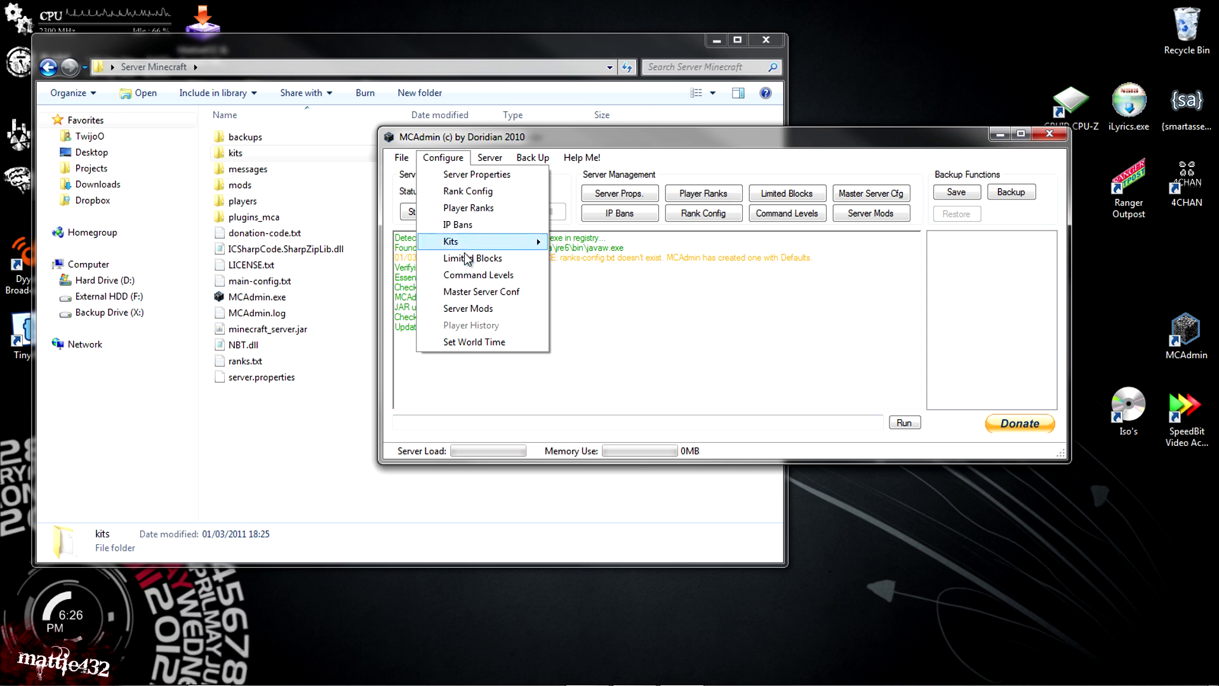
left_click(510, 308)
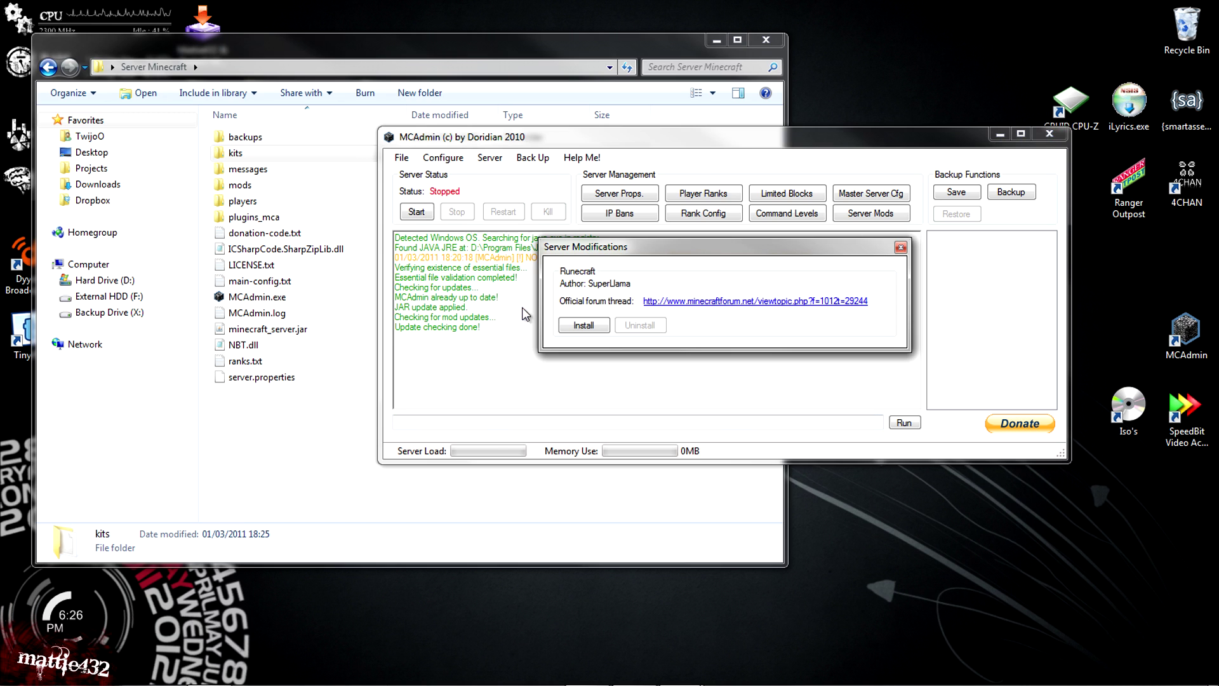
left_click(901, 247)
left_click(443, 158)
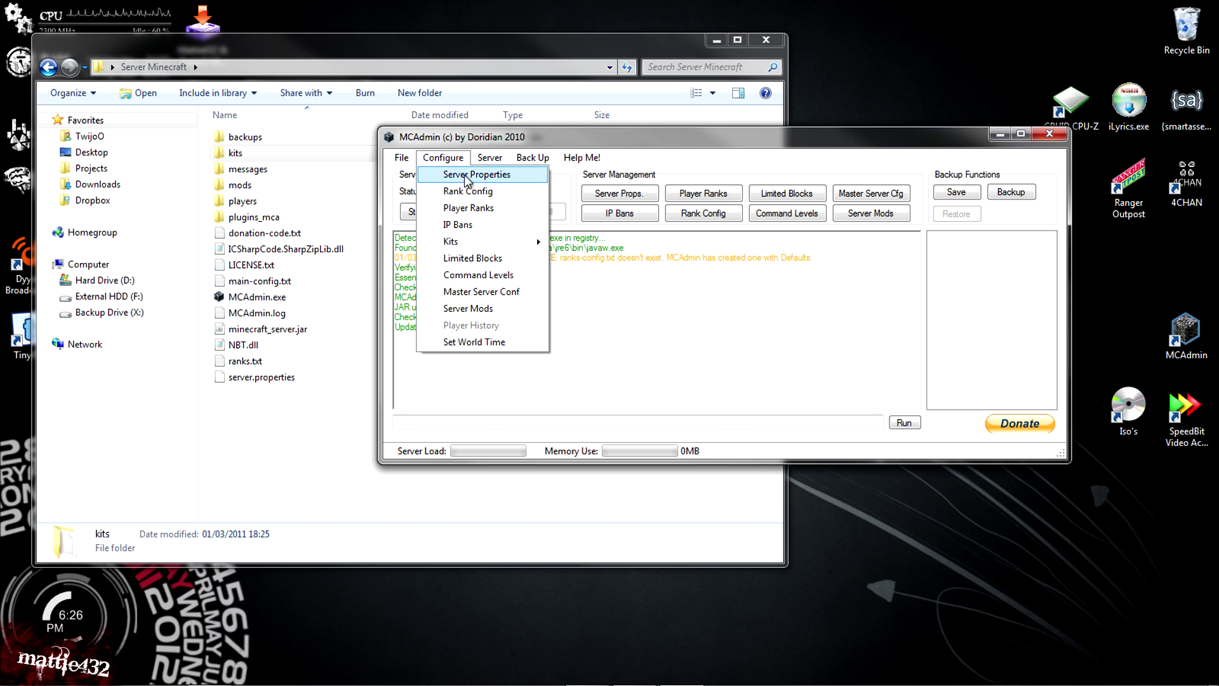
left_click(521, 342)
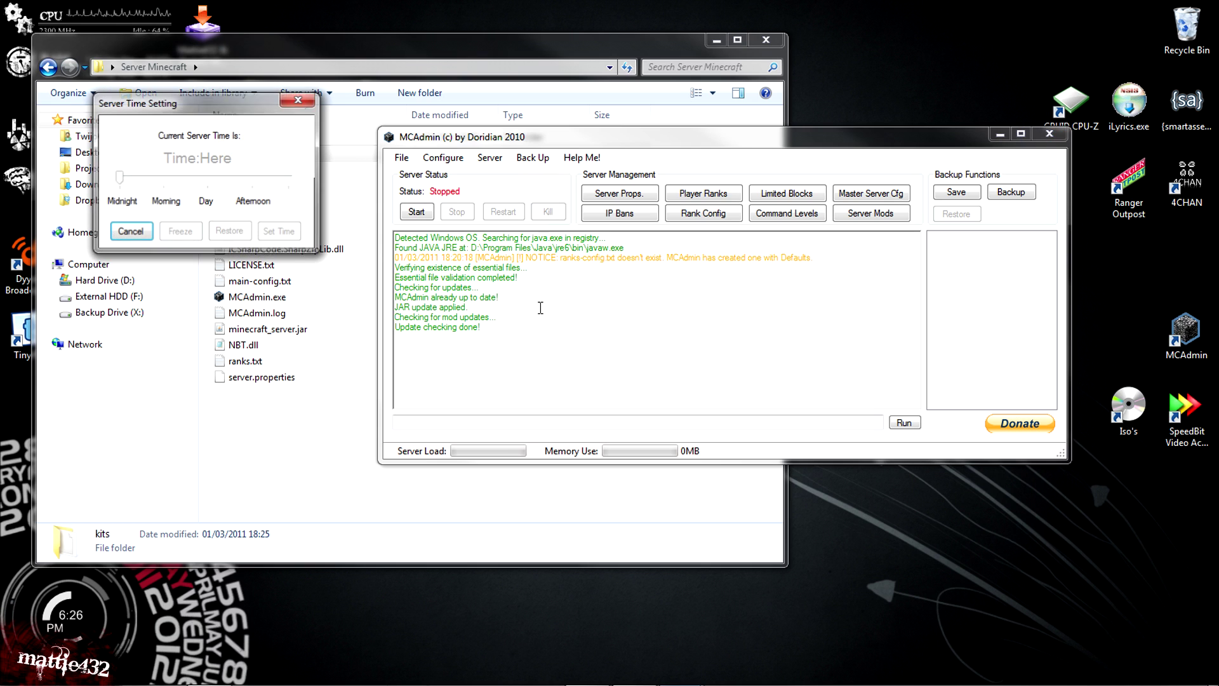
left_click(298, 100)
Step: Browse the Server and Back Up menus without choosing any action
left_click(489, 157)
mouse_move(562, 159)
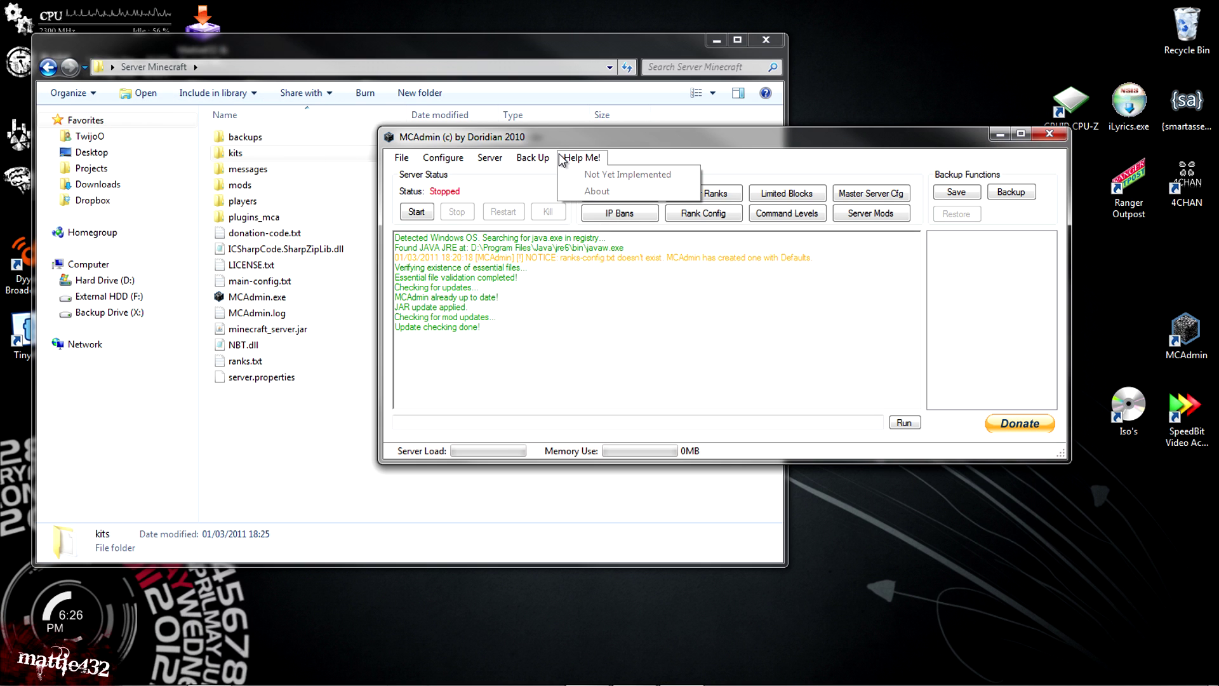
mouse_move(443, 157)
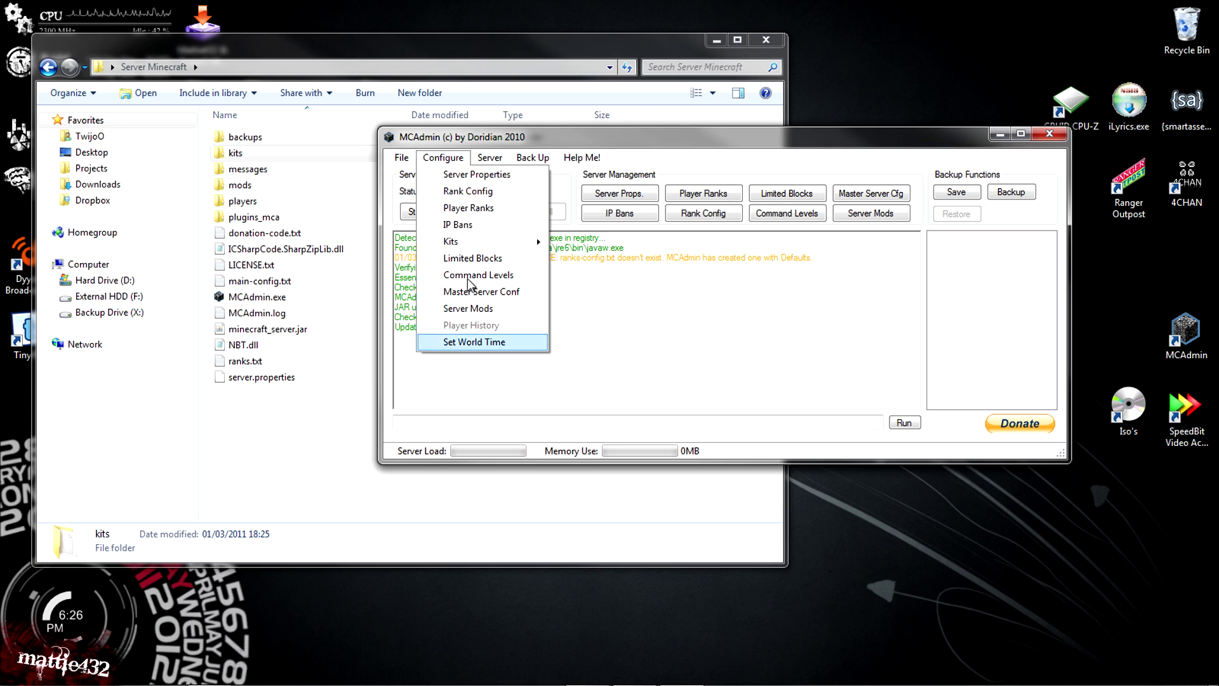
left_click(444, 158)
left_click(487, 159)
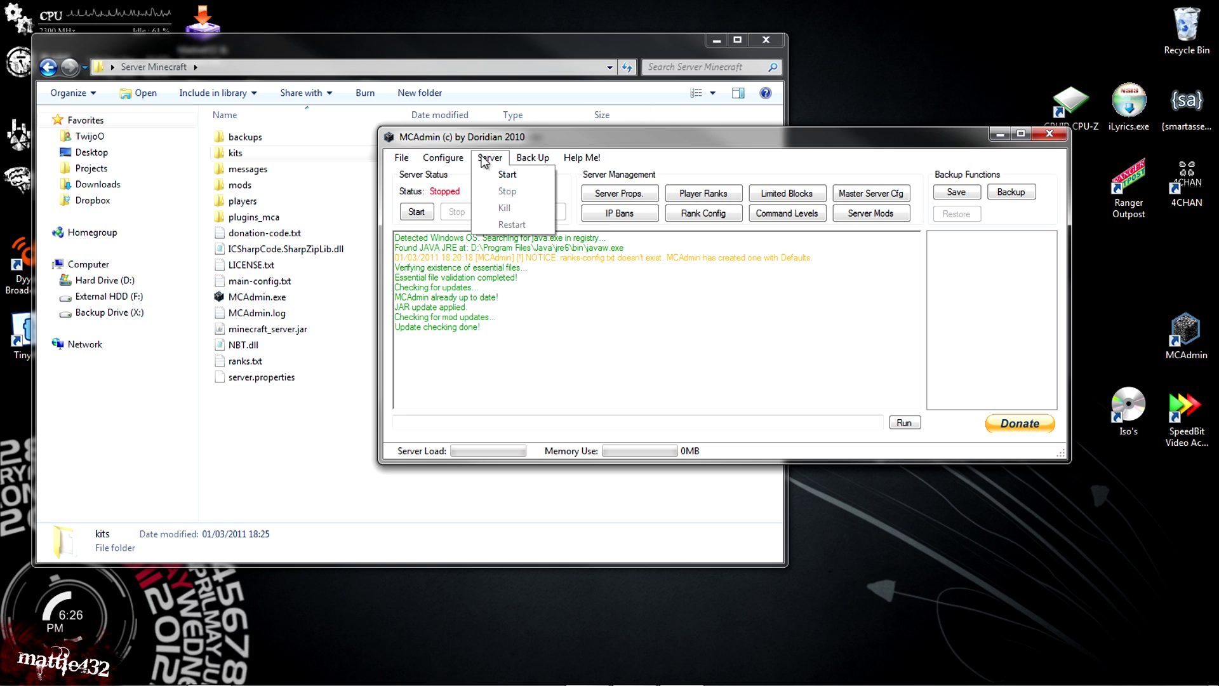
mouse_move(522, 168)
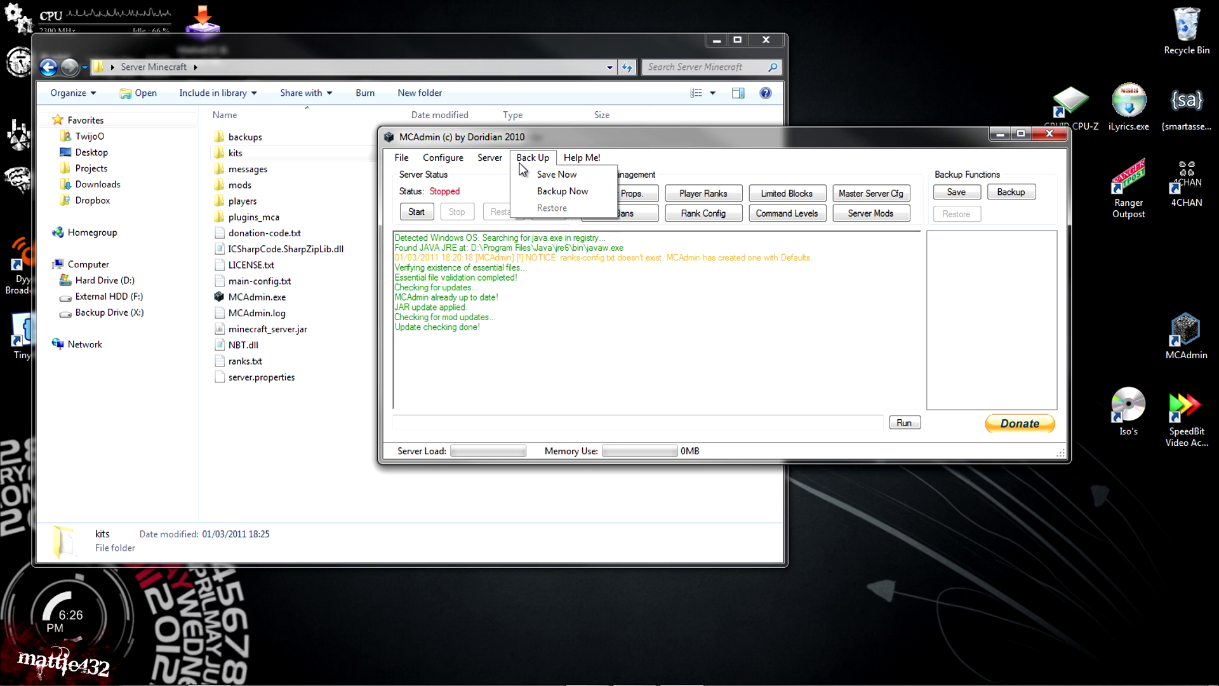
Step: Start the Minecraft server and look at the newly created world folder
left_click(701, 318)
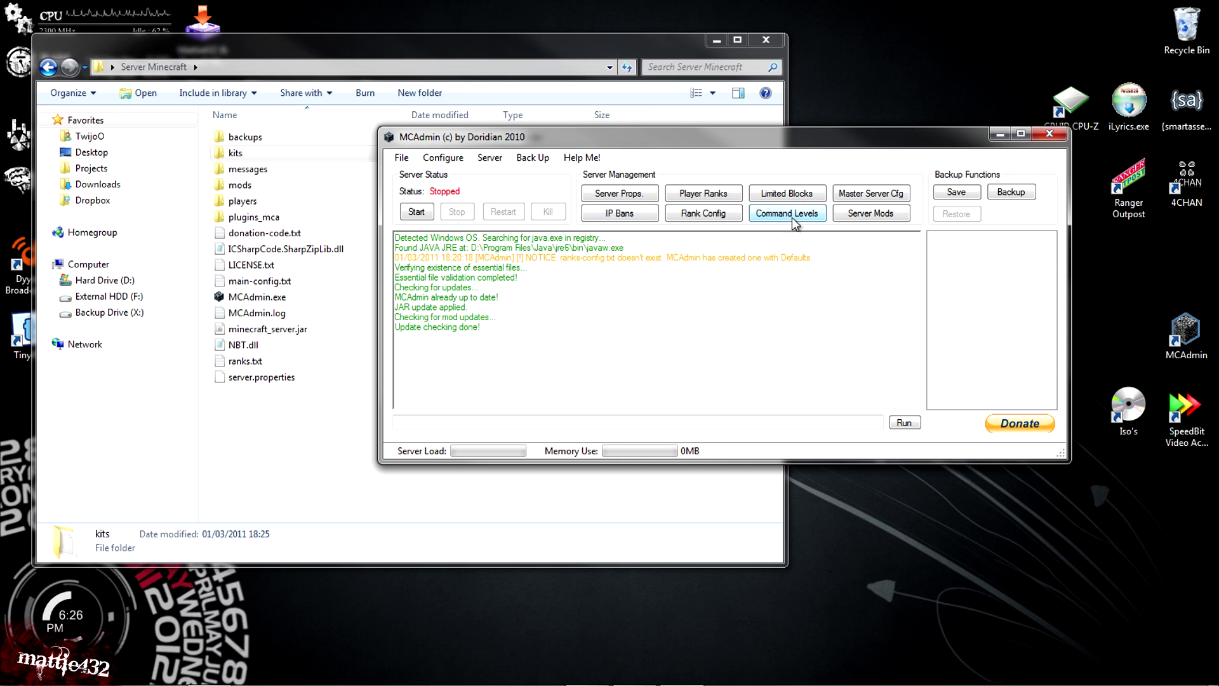
left_click(428, 214)
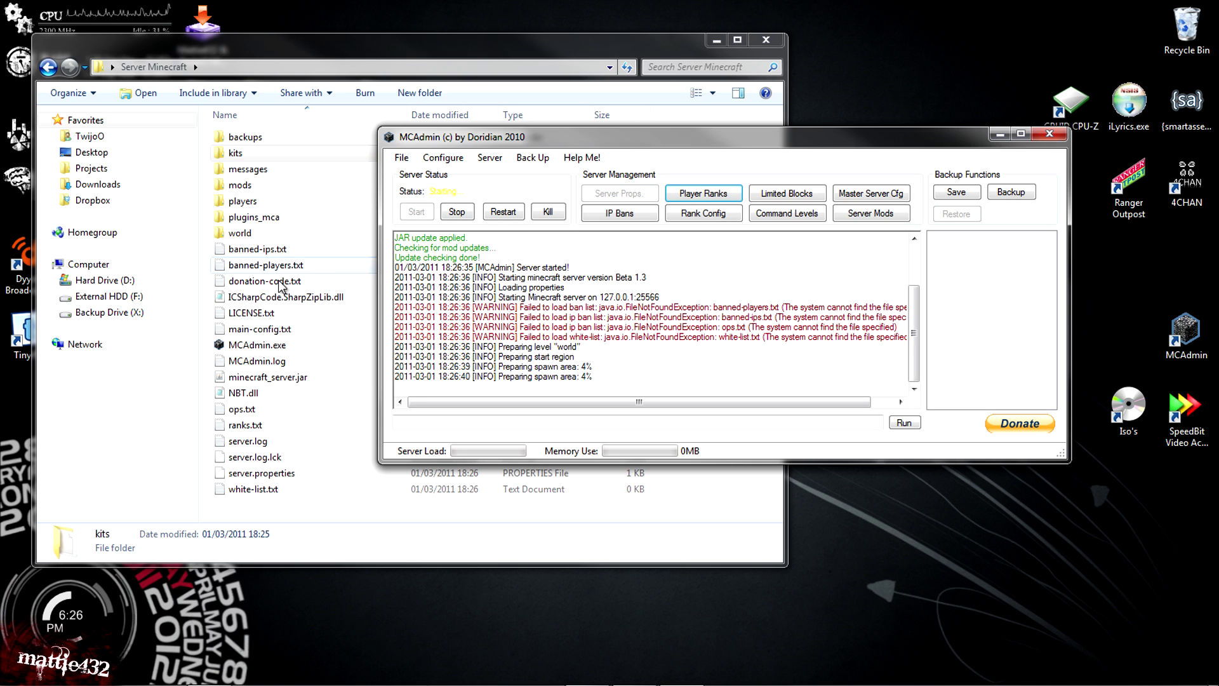
left_click(251, 233)
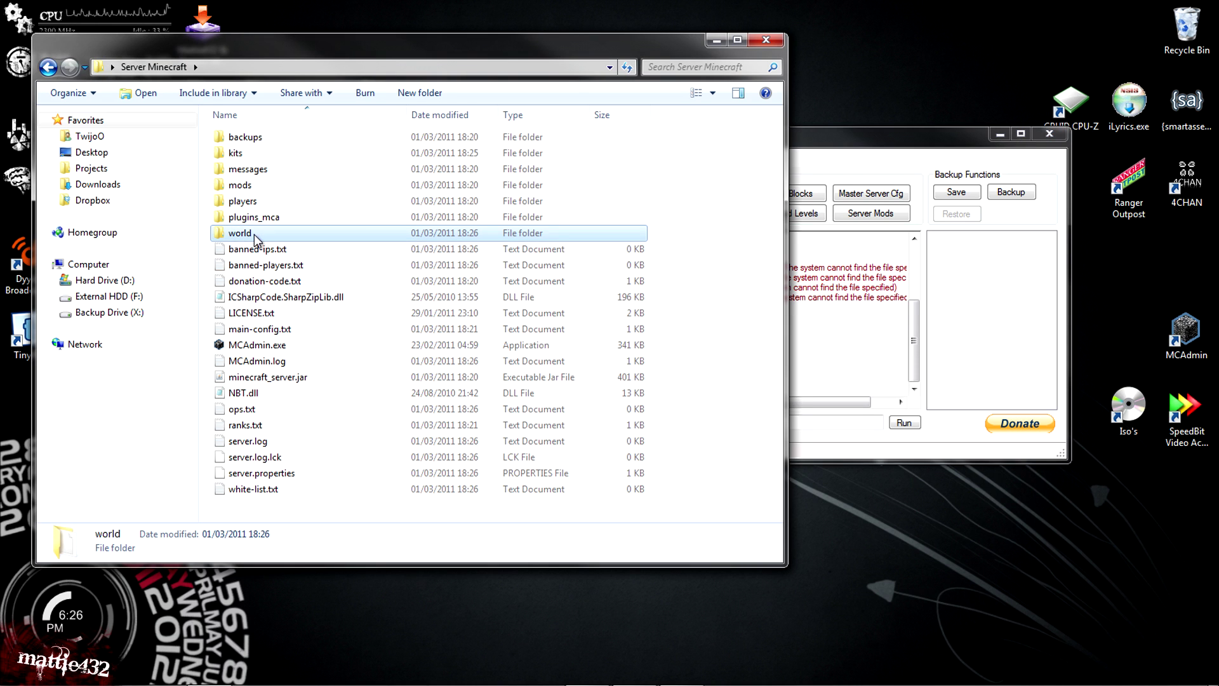
key("alt+Tab")
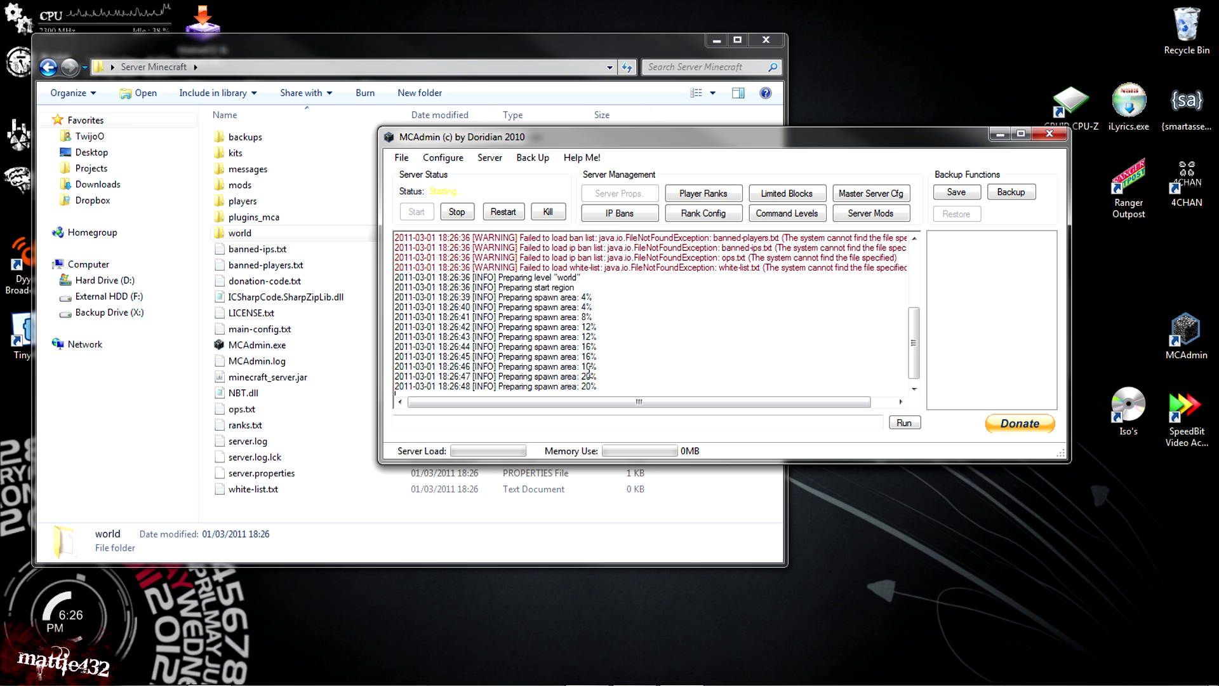
Step: Read through the server log until it reports Done, then clear the selection
left_click_drag(596, 387, 600, 331)
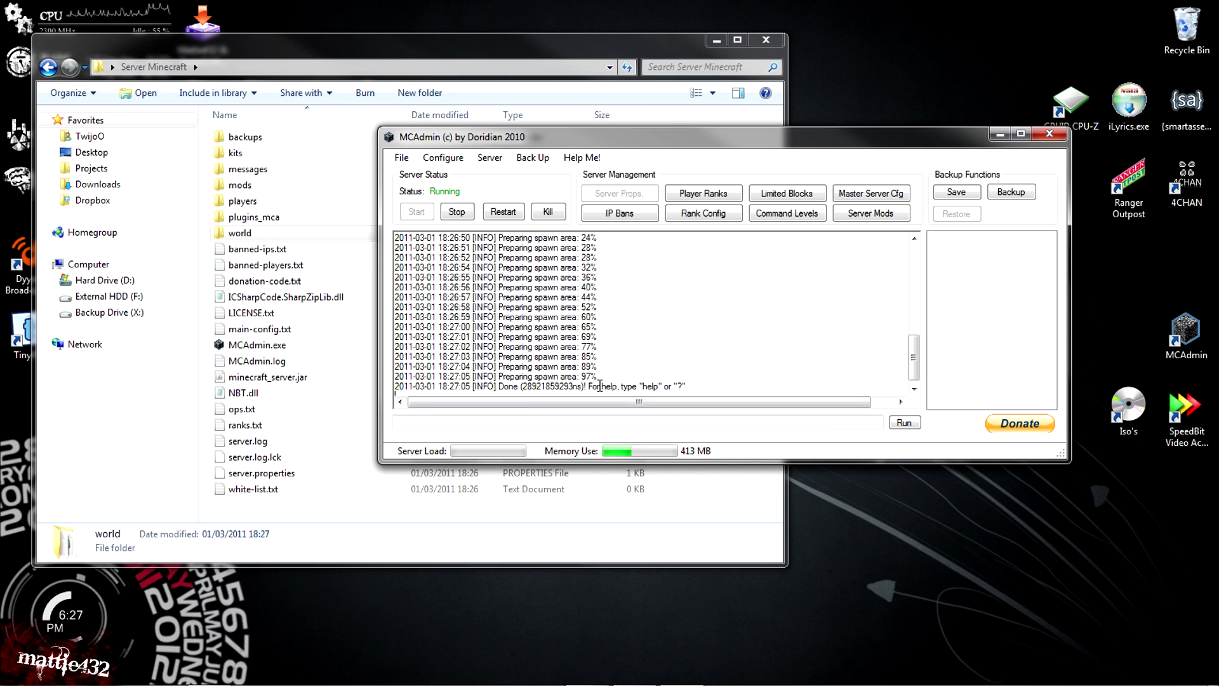
left_click_drag(599, 386, 690, 386)
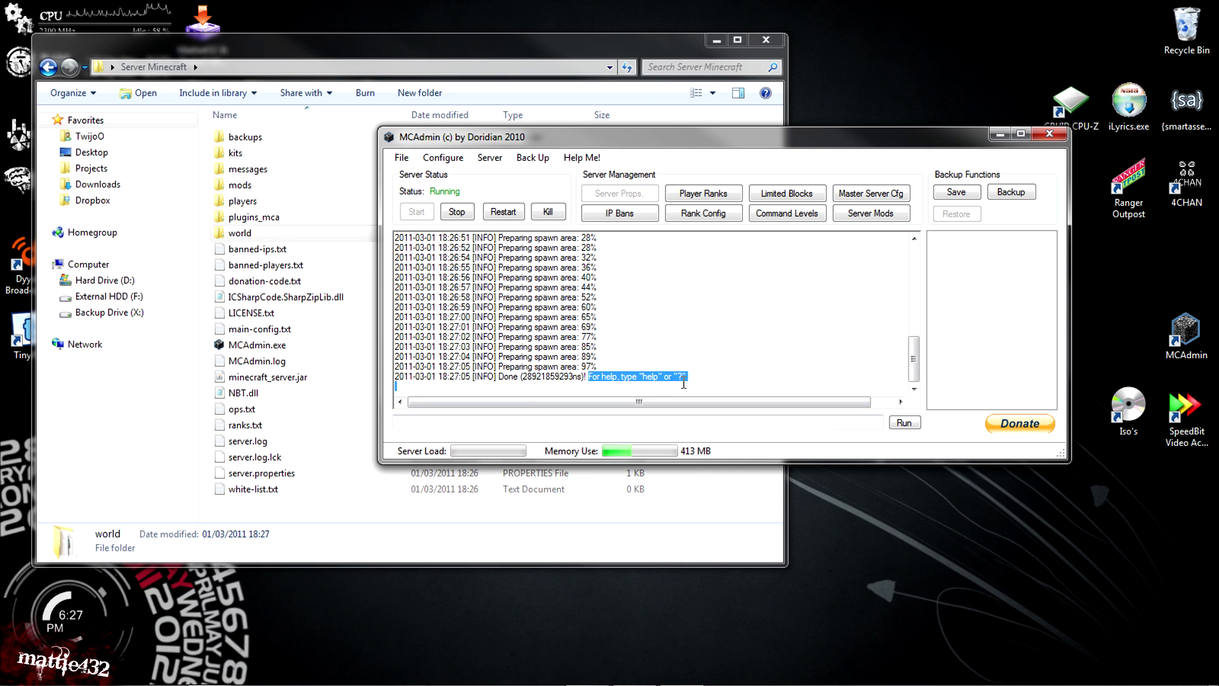
left_click(684, 384)
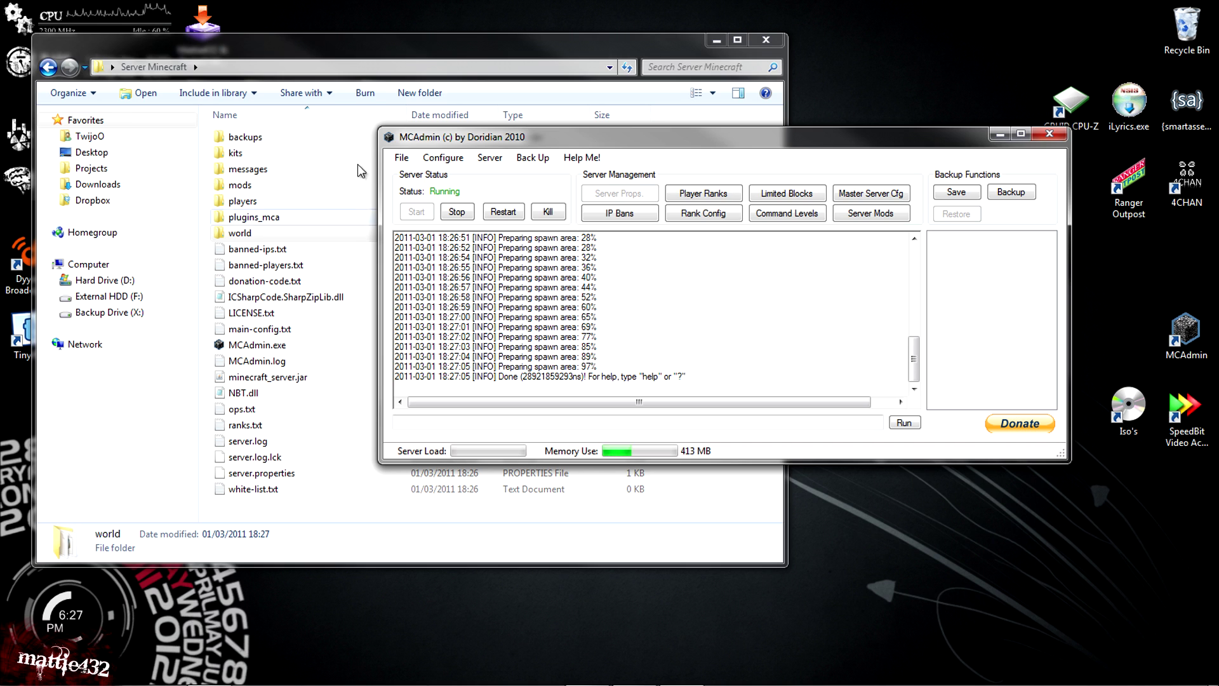
mouse_move(210, 683)
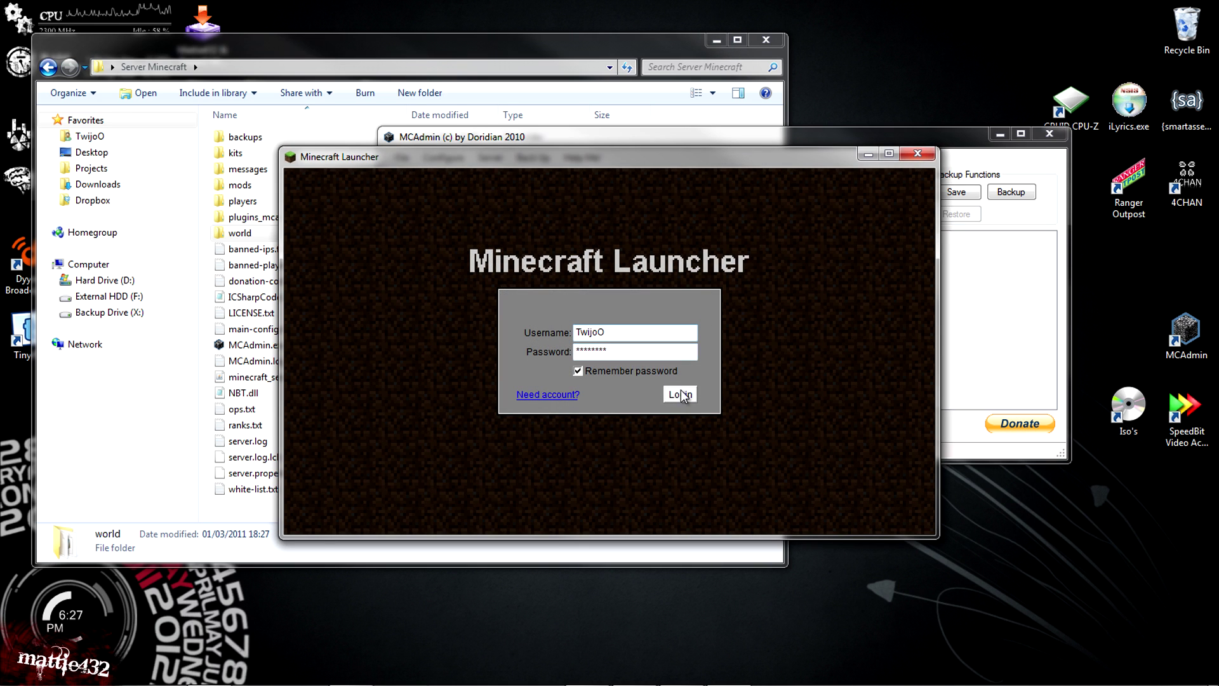
Step: Log in to Minecraft with the saved account and maximize the game window
left_click(681, 395)
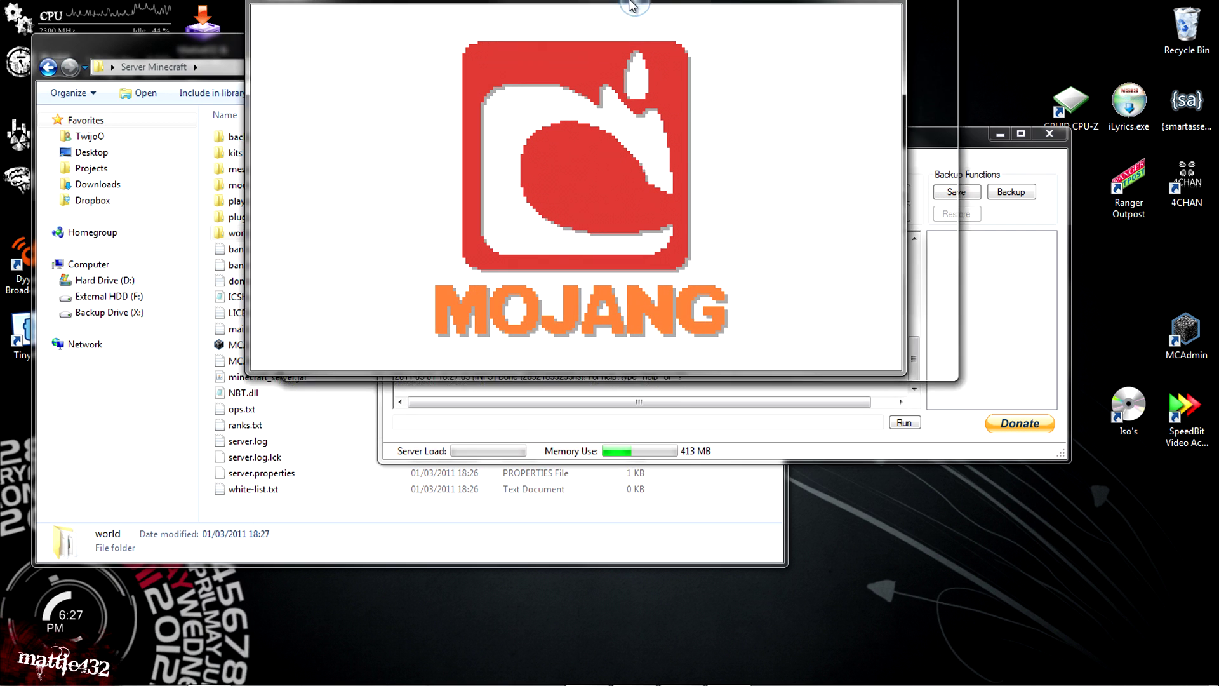
key("super+Up")
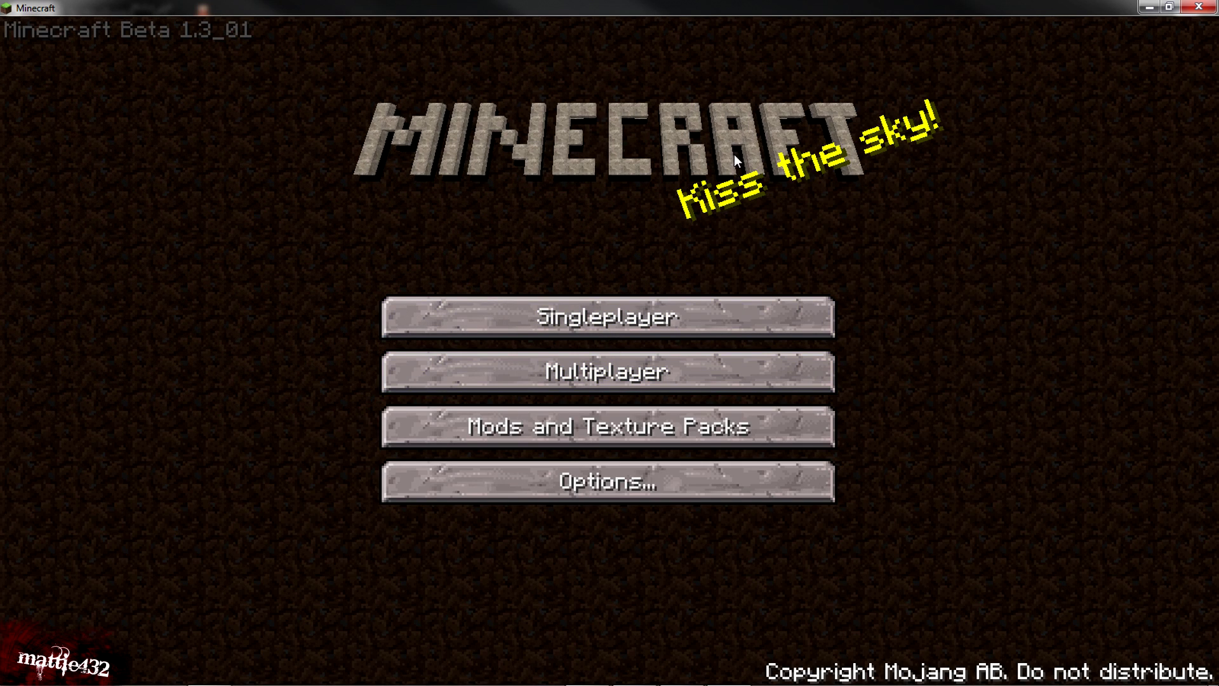
left_click(576, 309)
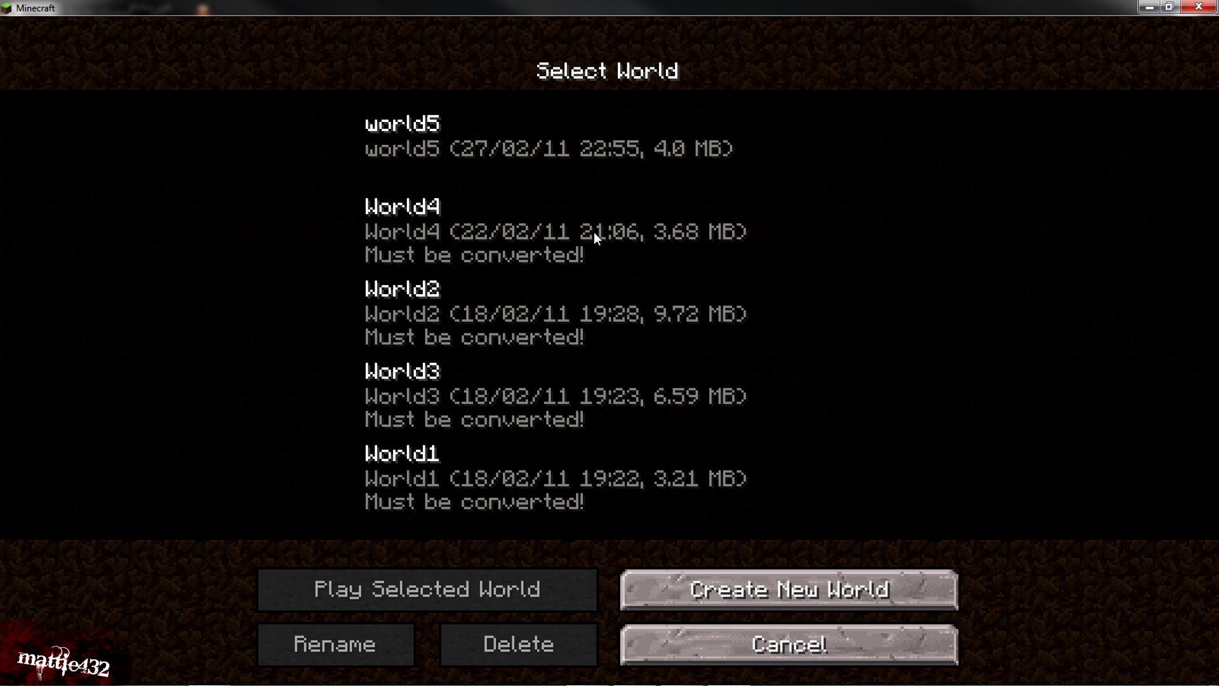
left_click(729, 630)
Step: Enter 'localhost' as the multiplayer server address and connect
left_click(646, 366)
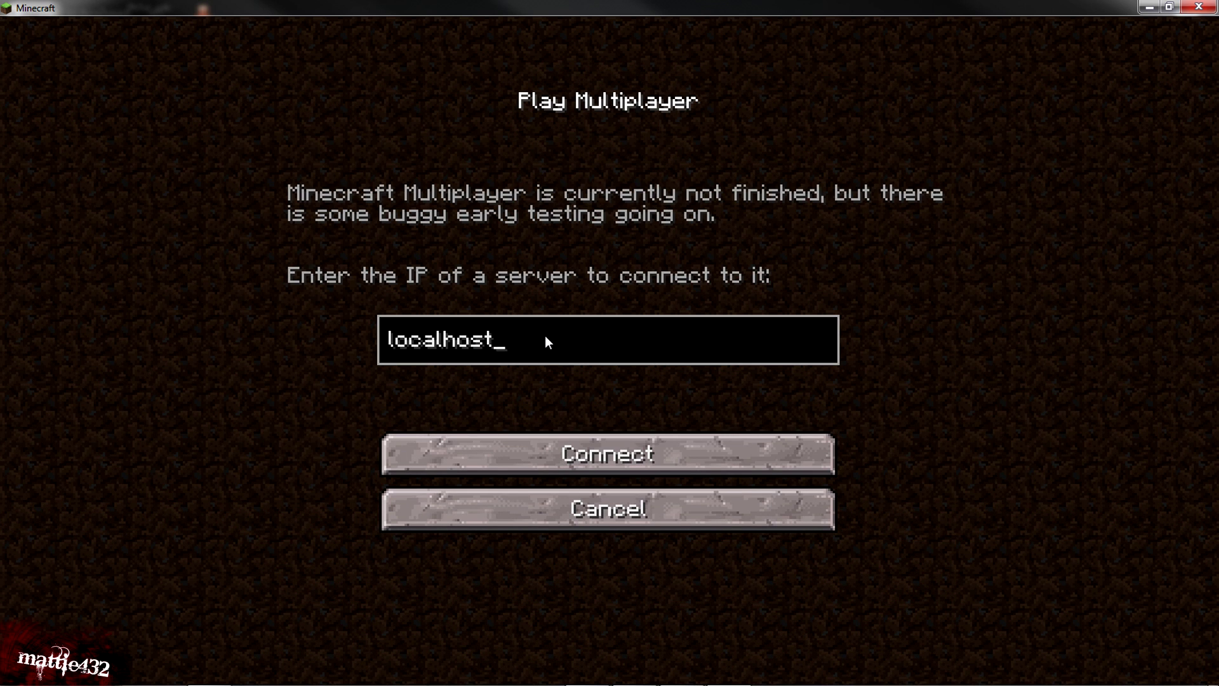
key("BackSpace")
key("BackSpace")
key("BackSpace")
key("BackSpace")
key("BackSpace")
key("BackSpace")
key("BackSpace")
key("BackSpace")
key("BackSpace")
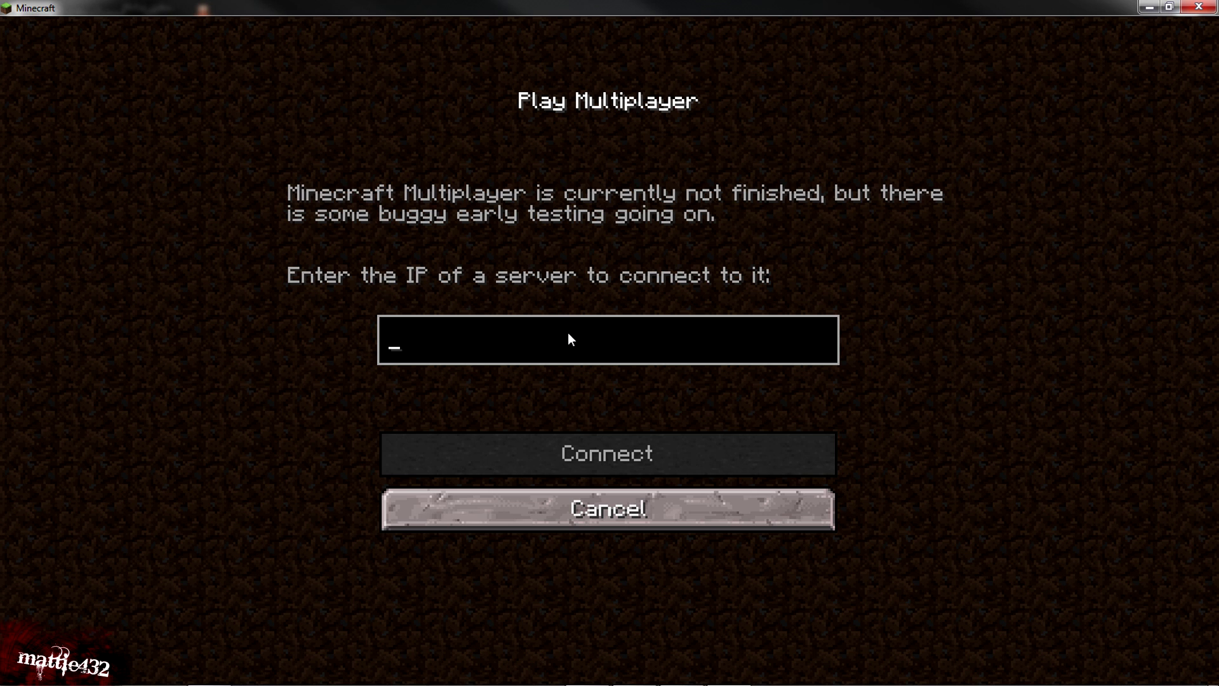
type("loca")
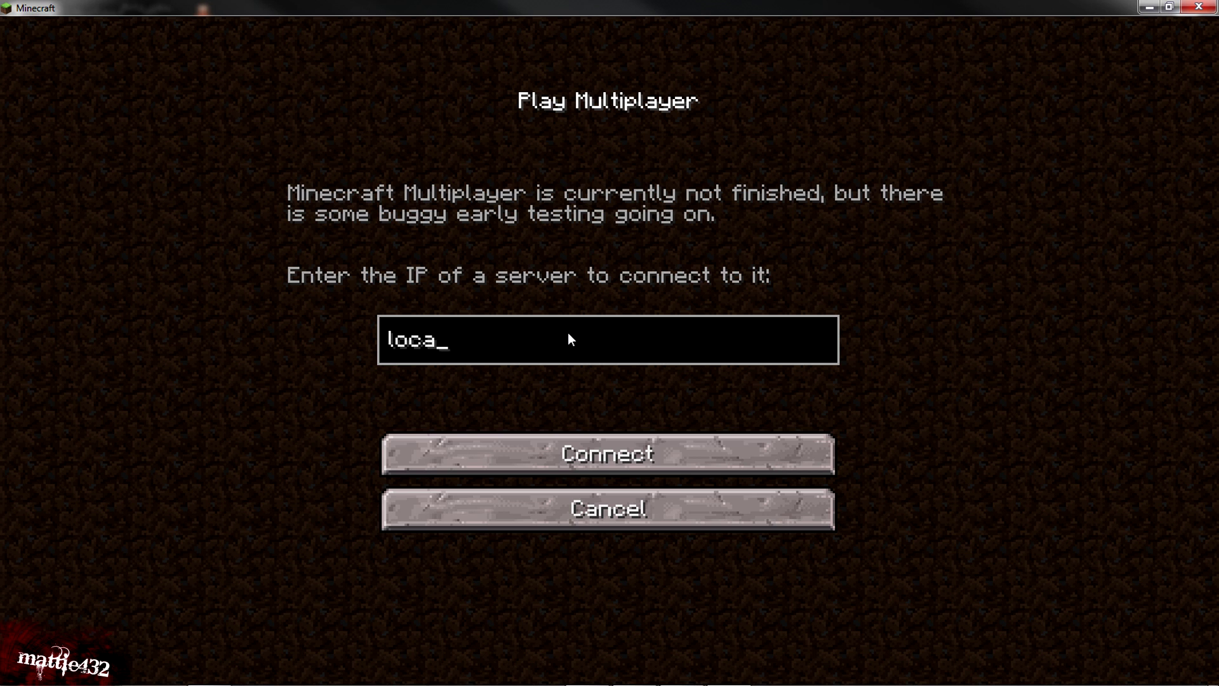
type("lhost")
left_click(617, 441)
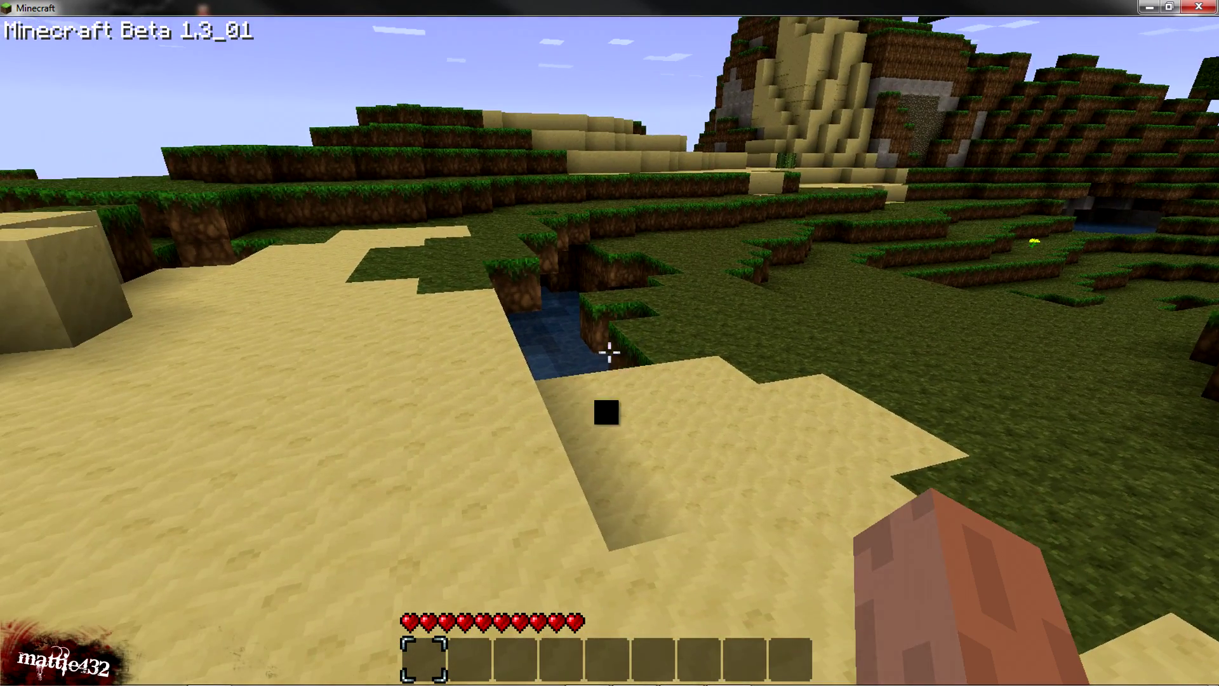
Step: Dig out several sand blocks near the river, then pause to the Game menu
left_click(609, 351)
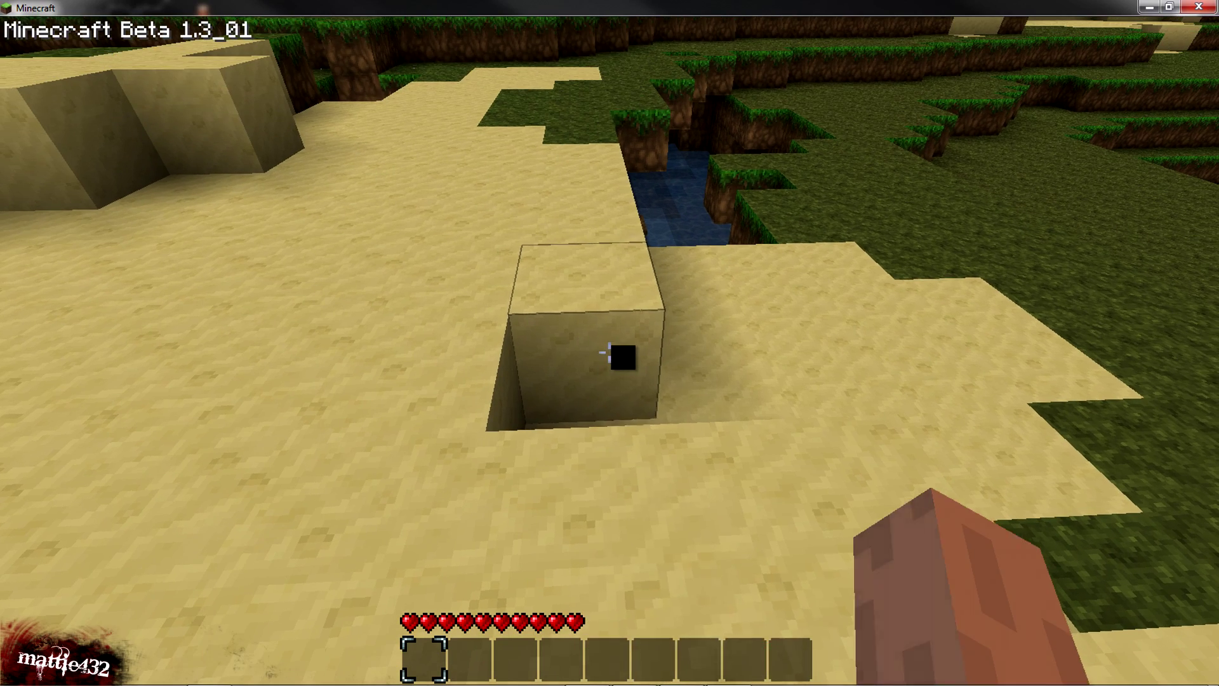
left_click(609, 351)
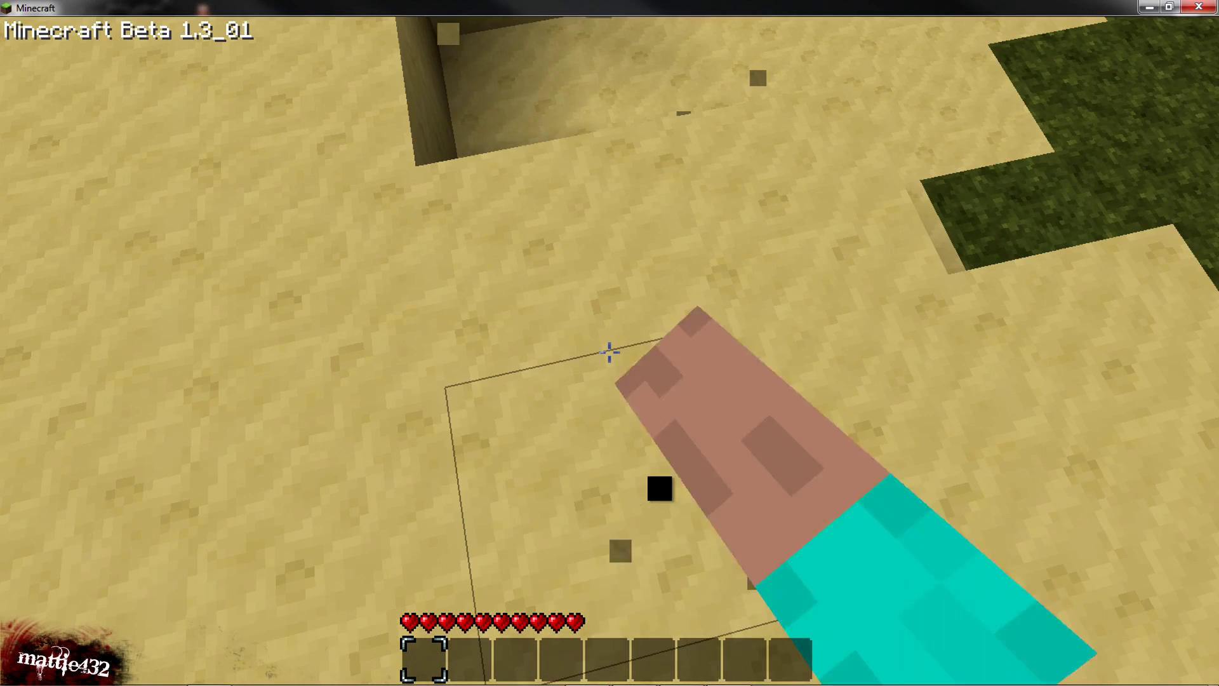
left_click(608, 351)
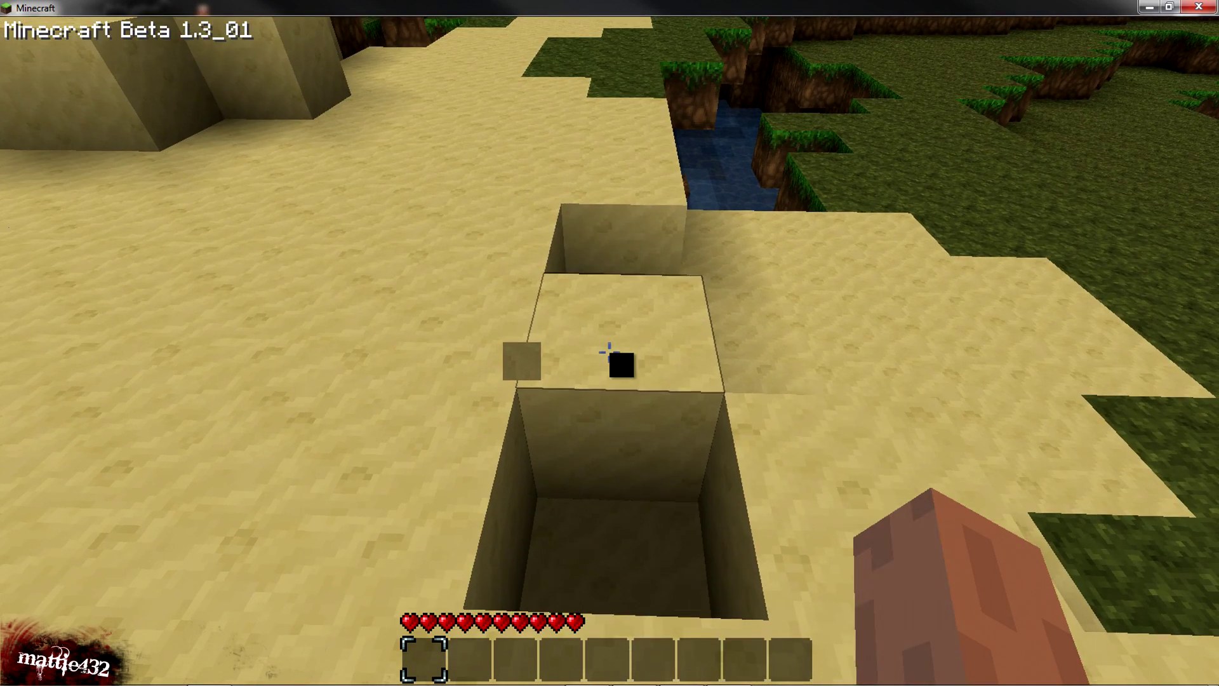
left_click(608, 351)
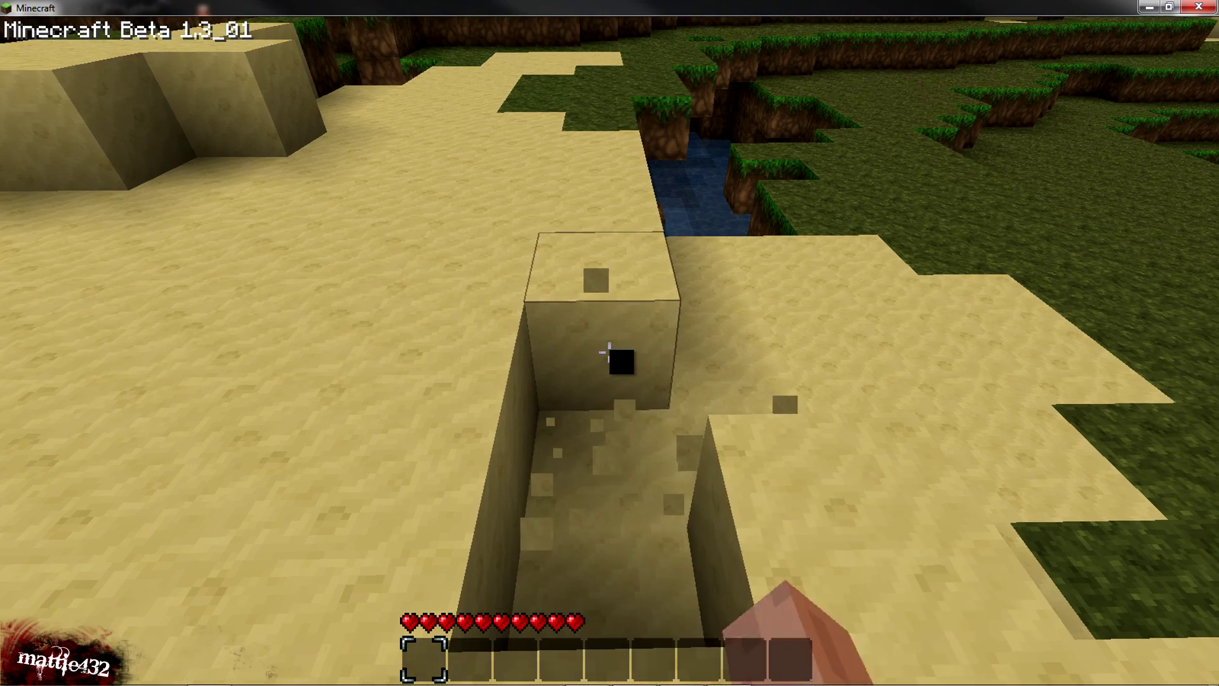
left_click(609, 351)
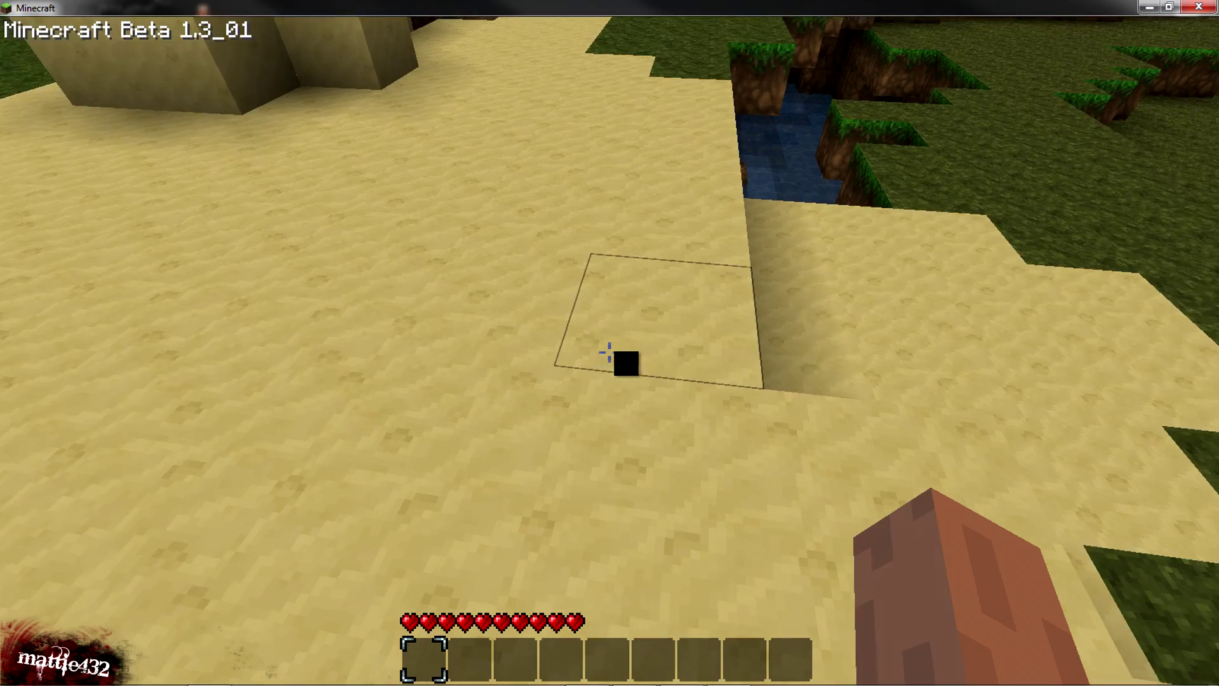
left_click_drag(609, 353, 609, 352)
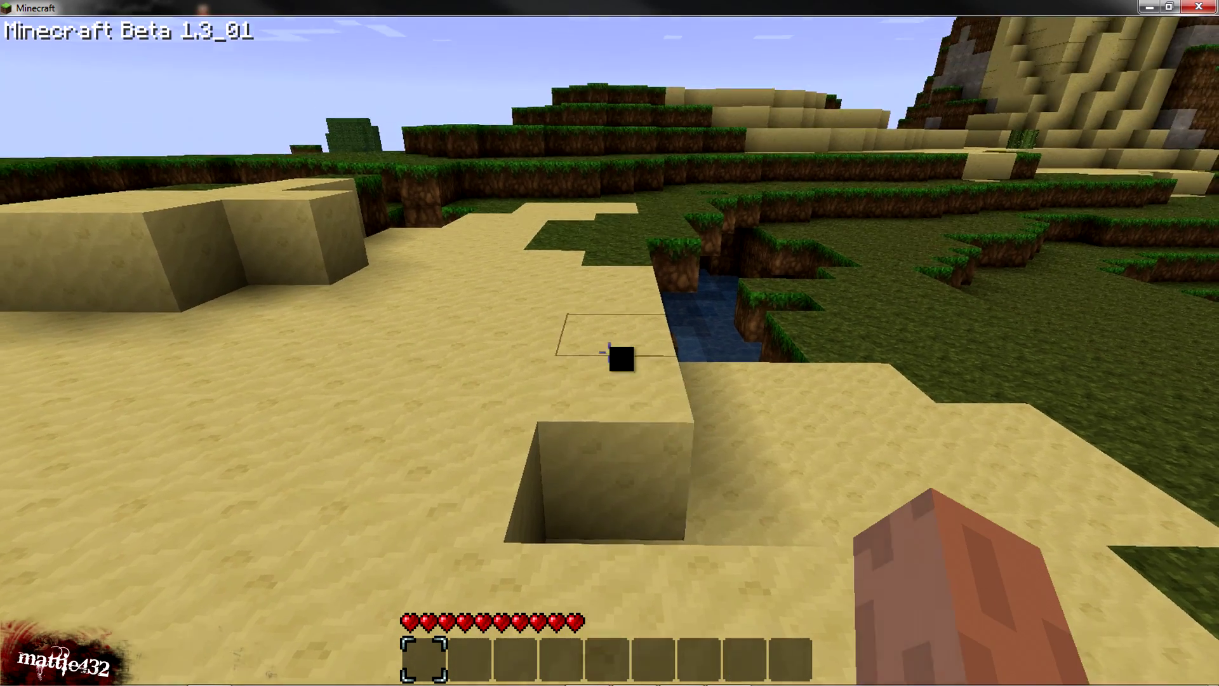
key("Escape")
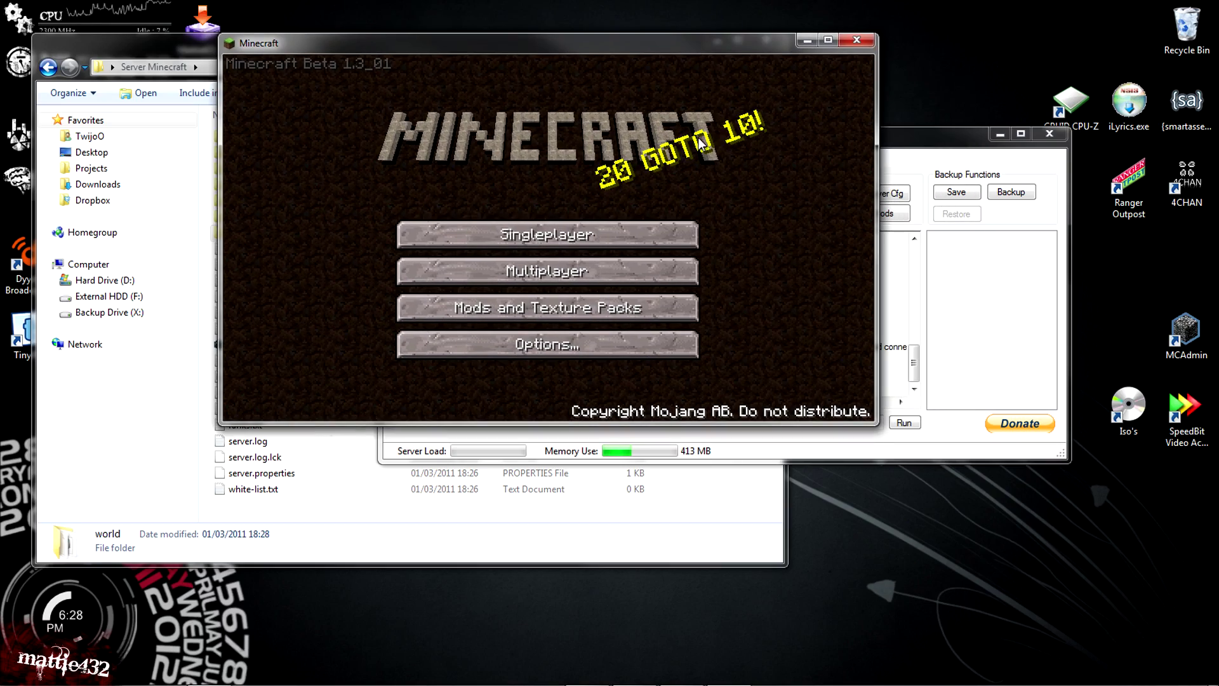
Step: Close the Minecraft game window and bring up the web browser
left_click(857, 38)
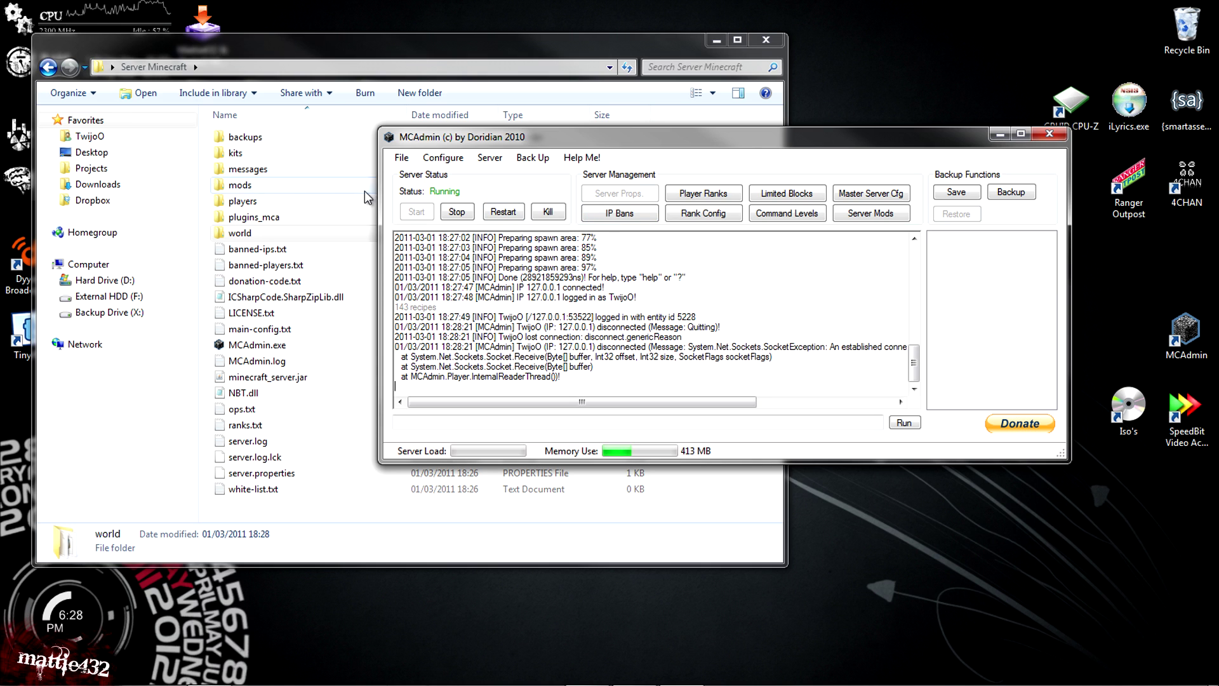
mouse_move(313, 659)
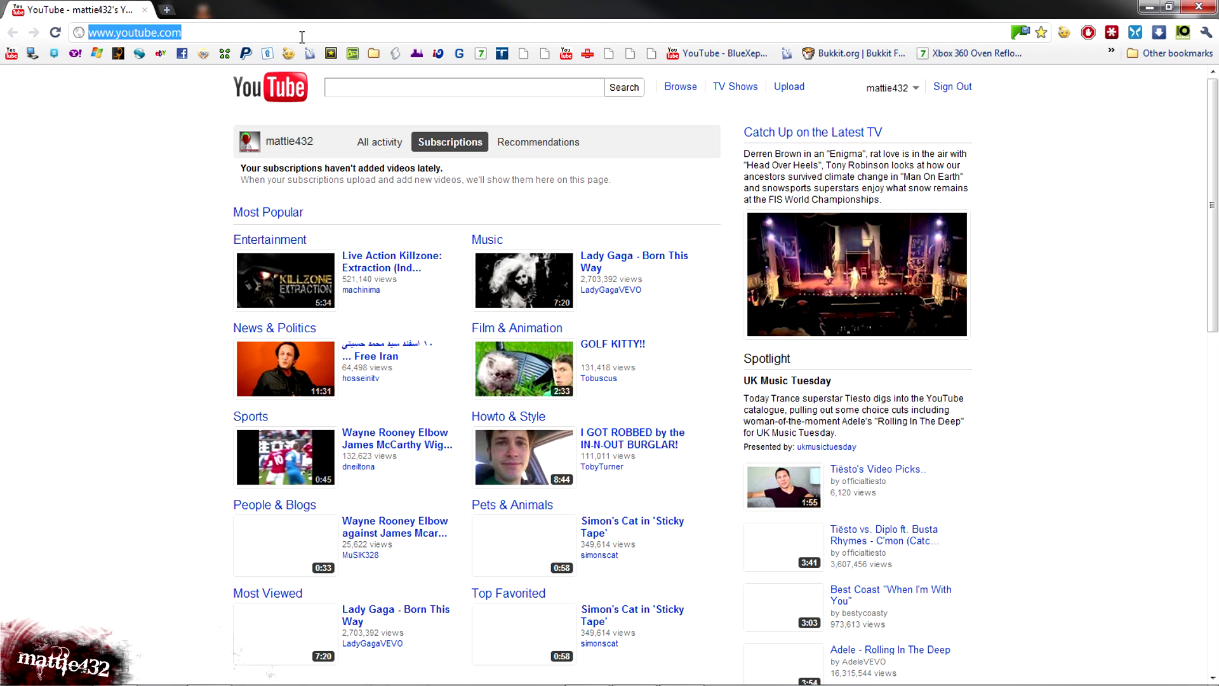
Step: Search 'whats my ip' and open the whatsmyip.org result
type("whats my ip")
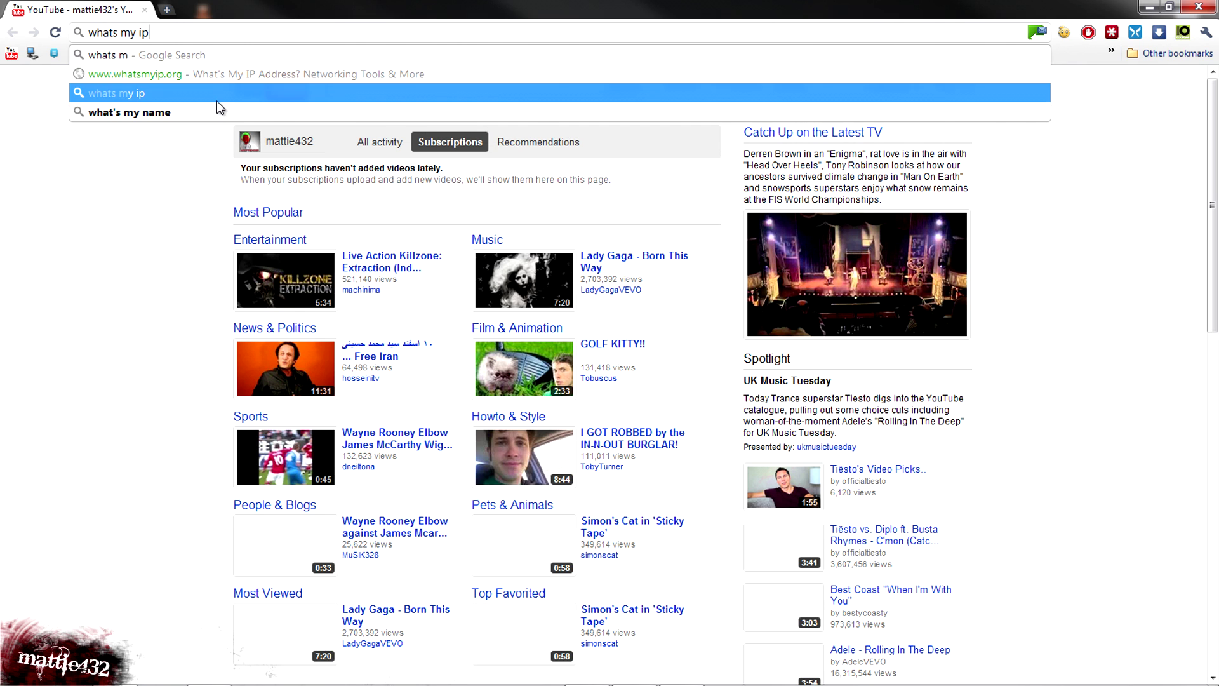
left_click(216, 96)
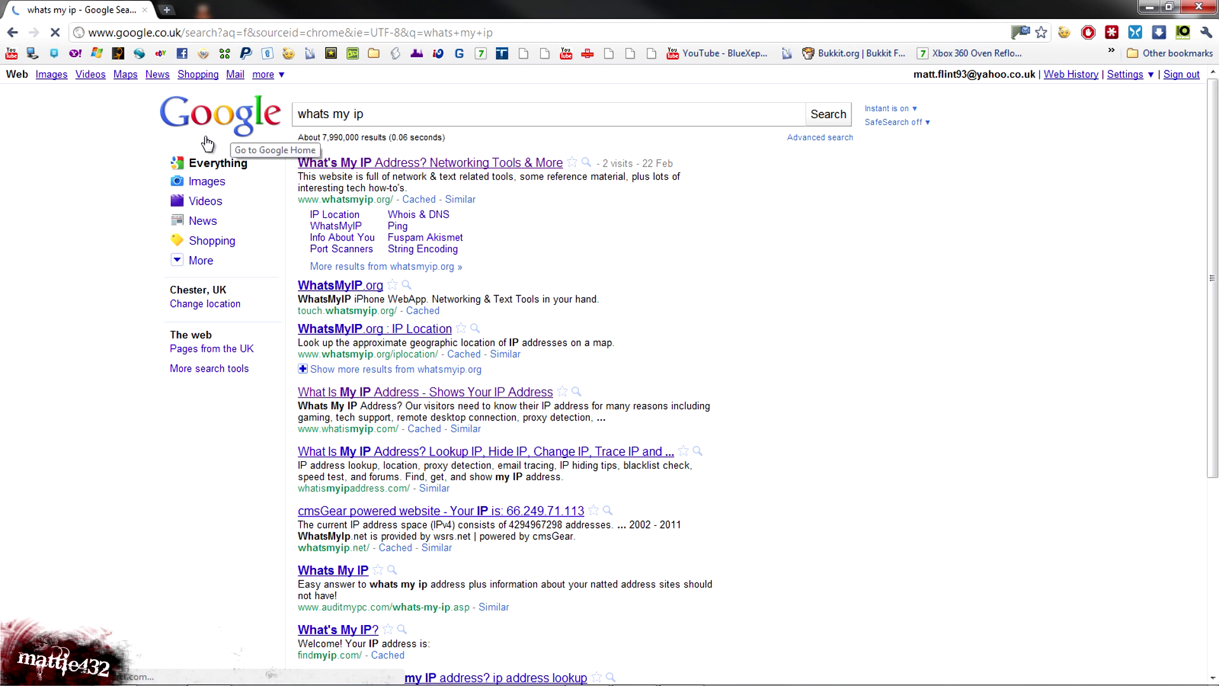
left_click(349, 167)
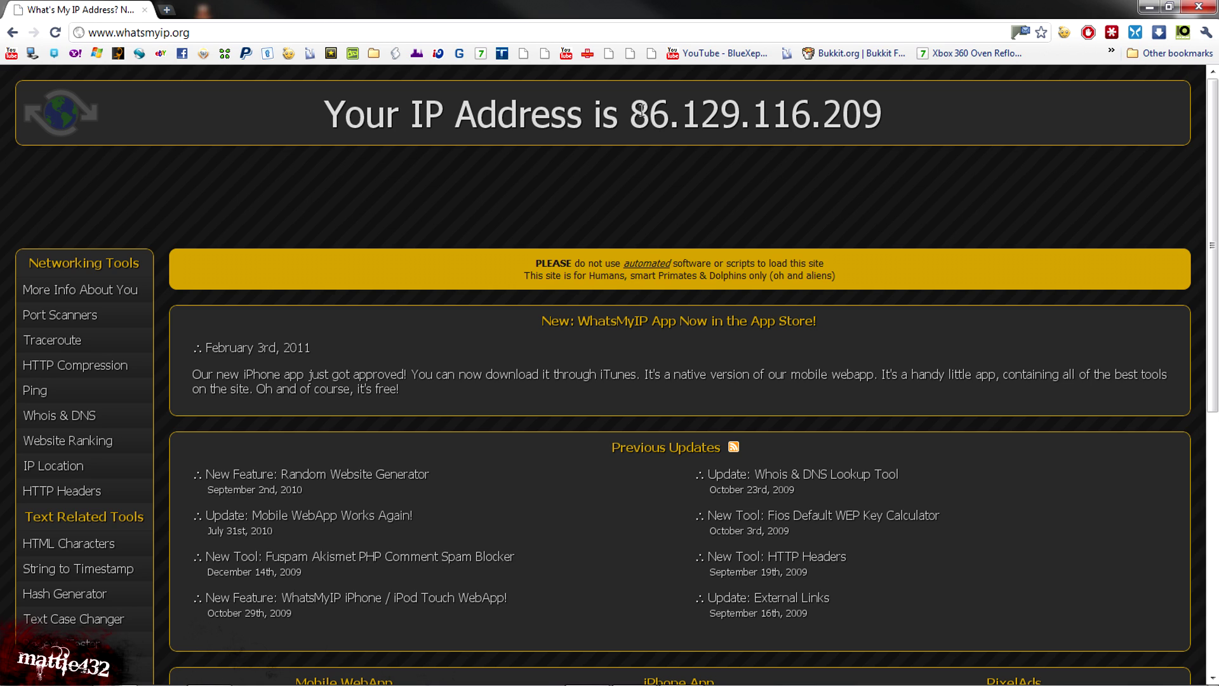
Step: Copy the public IP address shown on whatsmyip.org
left_click_drag(634, 113, 889, 132)
right_click(888, 122)
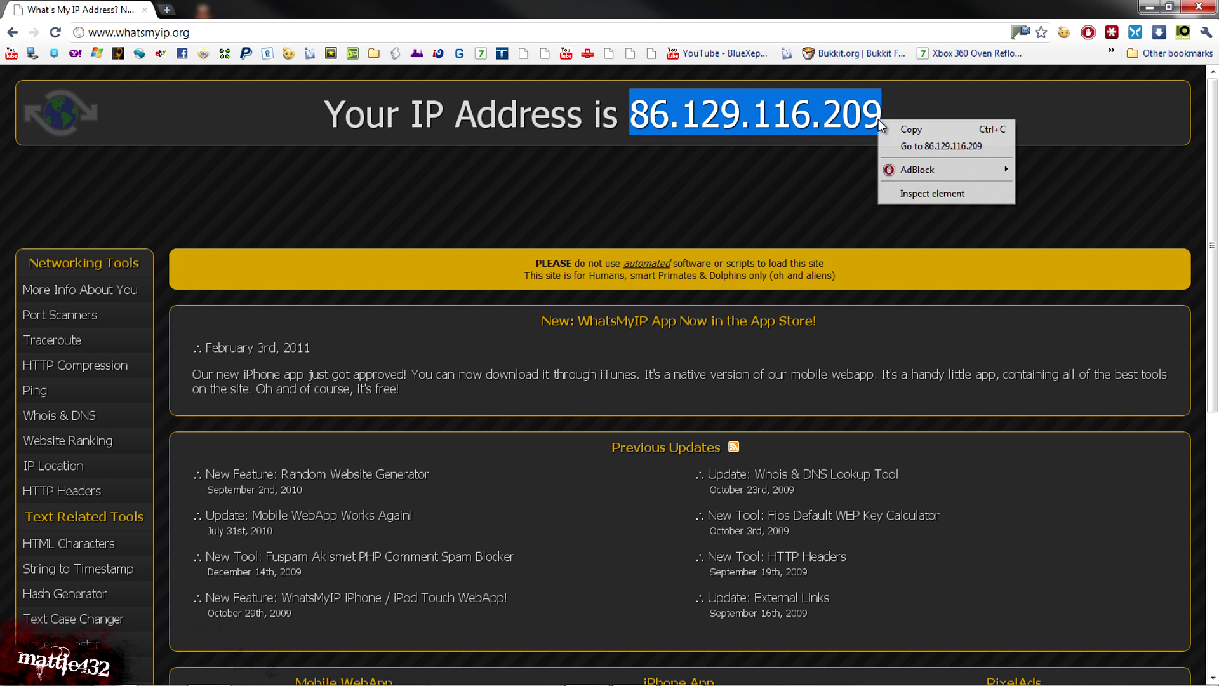
left_click(902, 126)
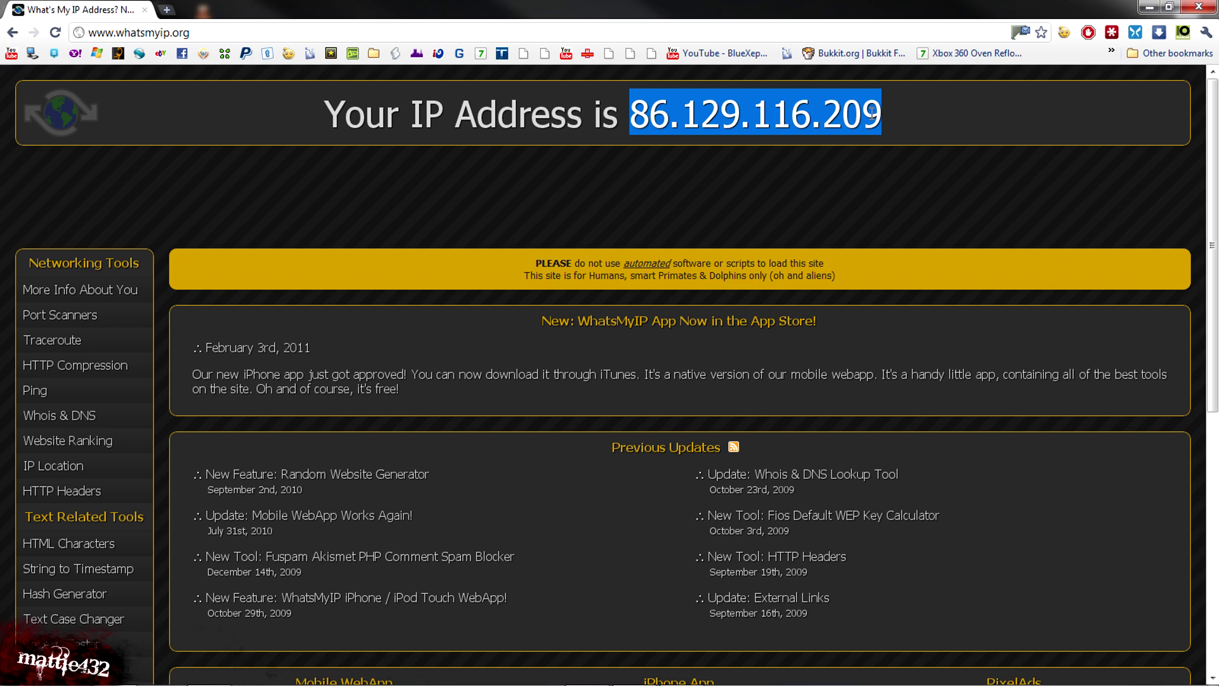
left_click_drag(829, 9, 756, 26)
left_click(443, 162)
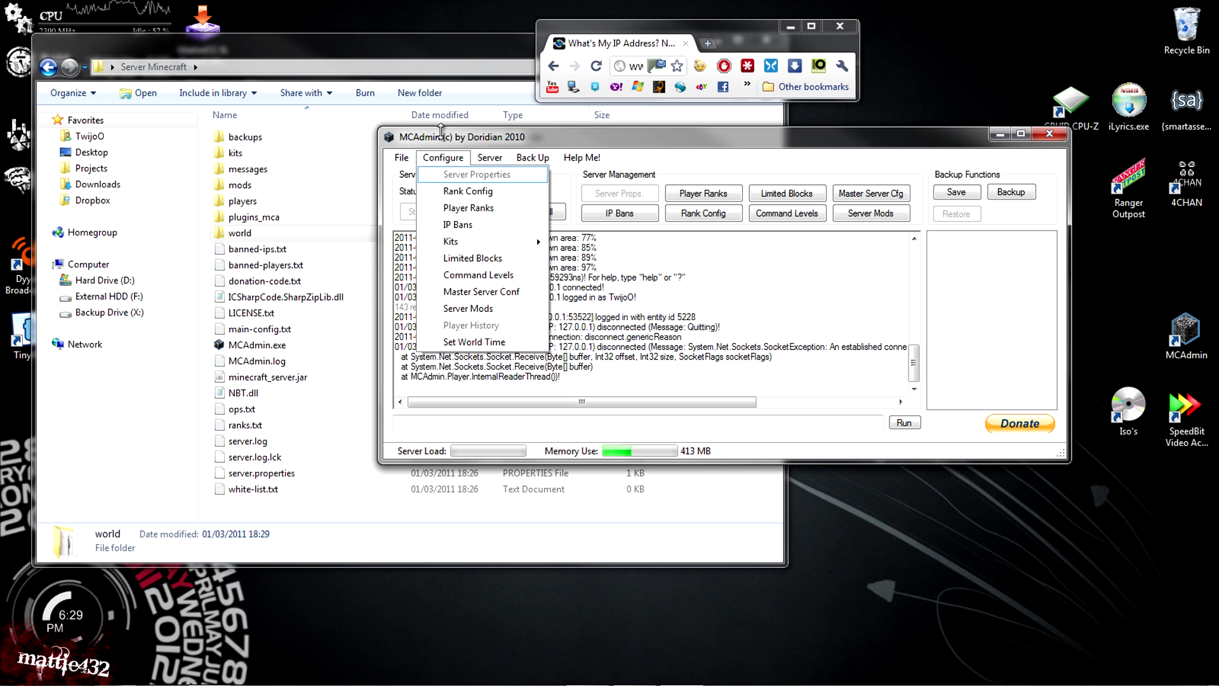
Step: Stop the running server, then copy the Port value 25565 from Server Properties
left_click(441, 130)
left_click(456, 211)
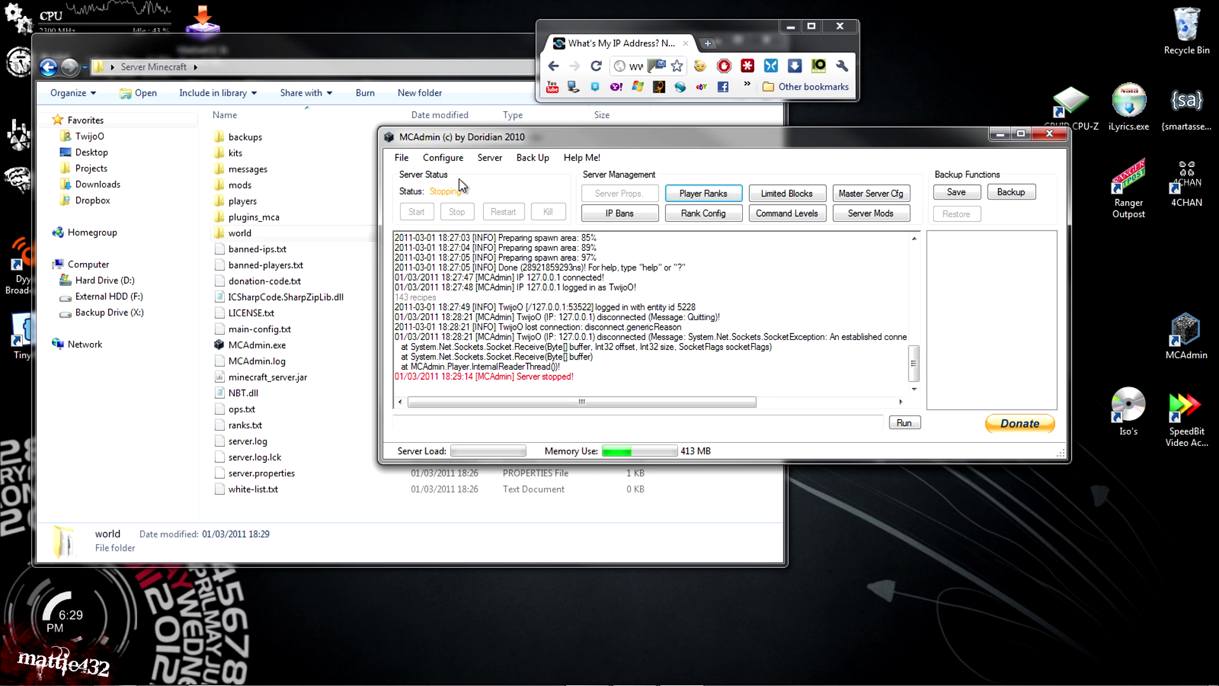
left_click(443, 157)
left_click(464, 171)
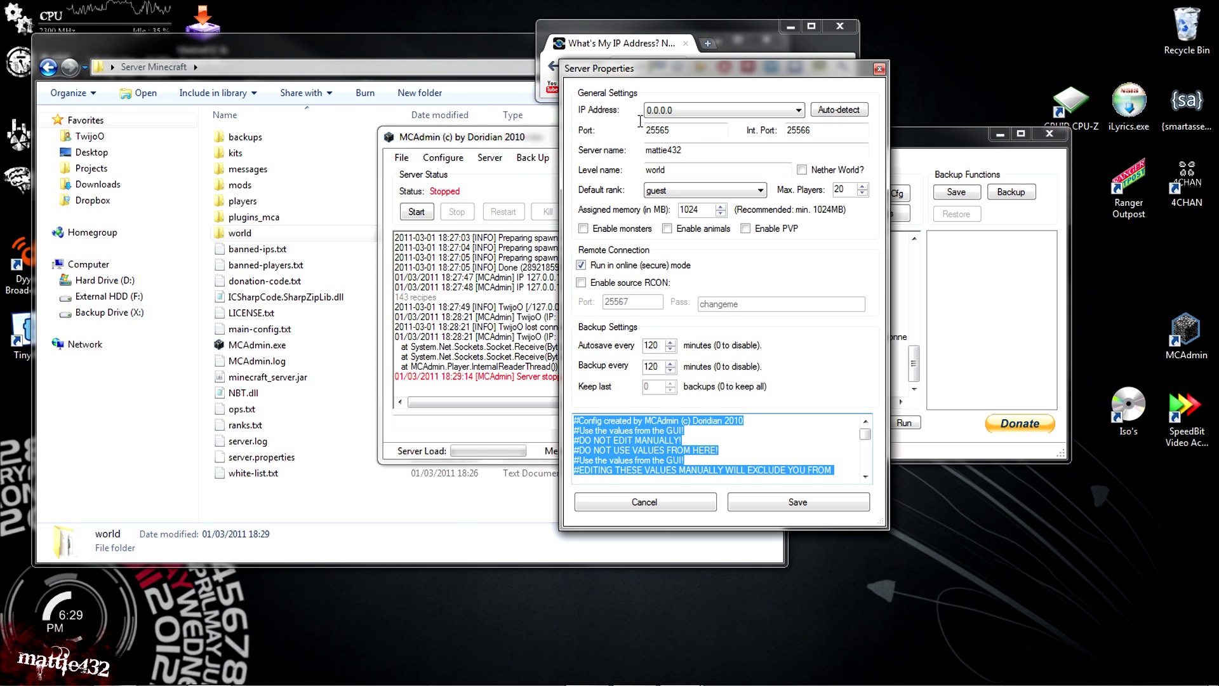
key("Tab")
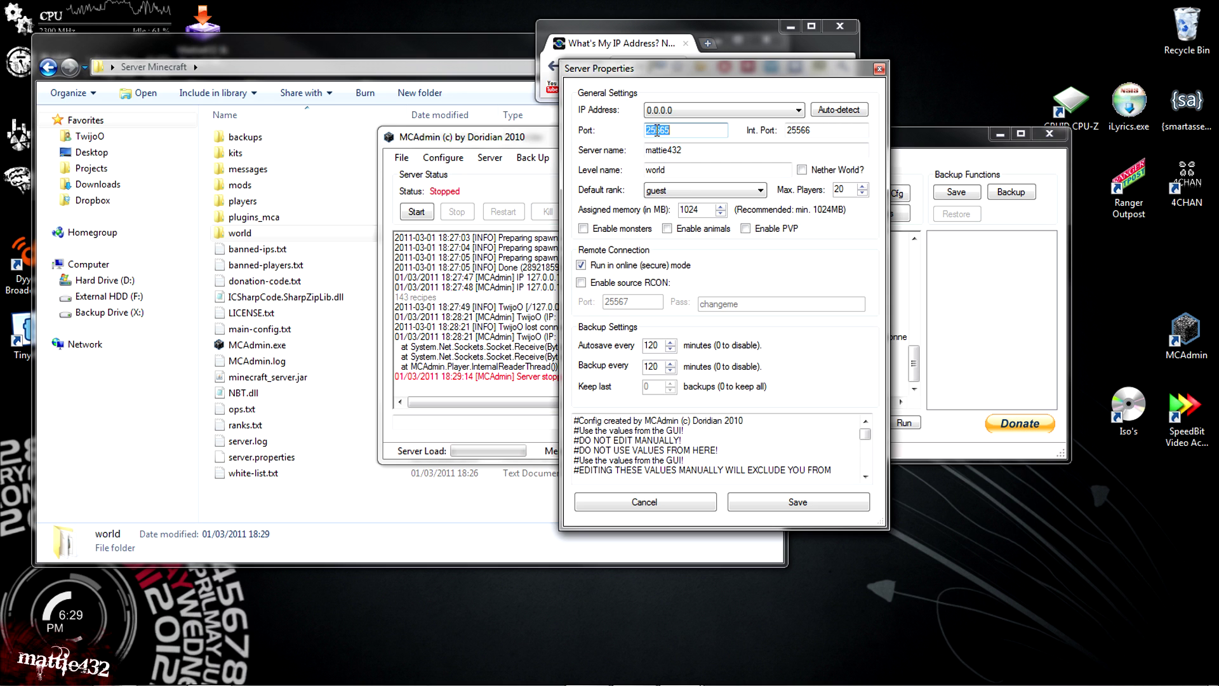
right_click(657, 130)
left_click(696, 182)
left_click_drag(748, 25, 165, 24)
Step: Copy the public IP address from the IP page and paste it into the blank tab's address bar
left_click(55, 32)
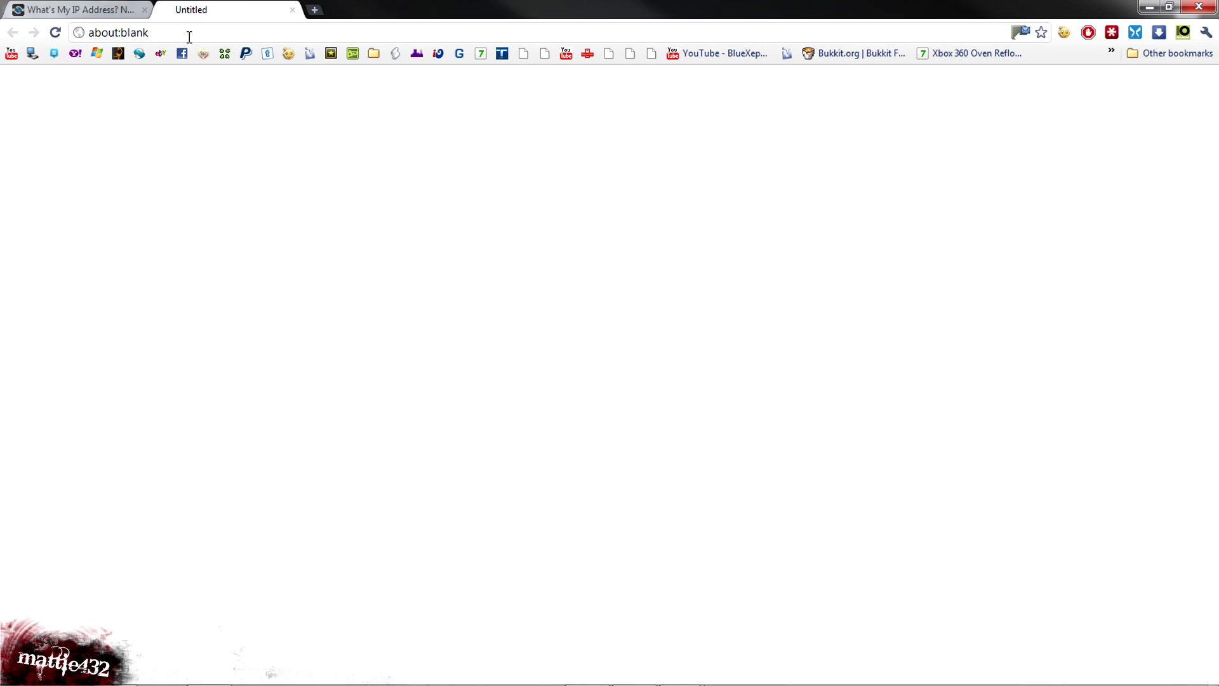
left_click(105, 9)
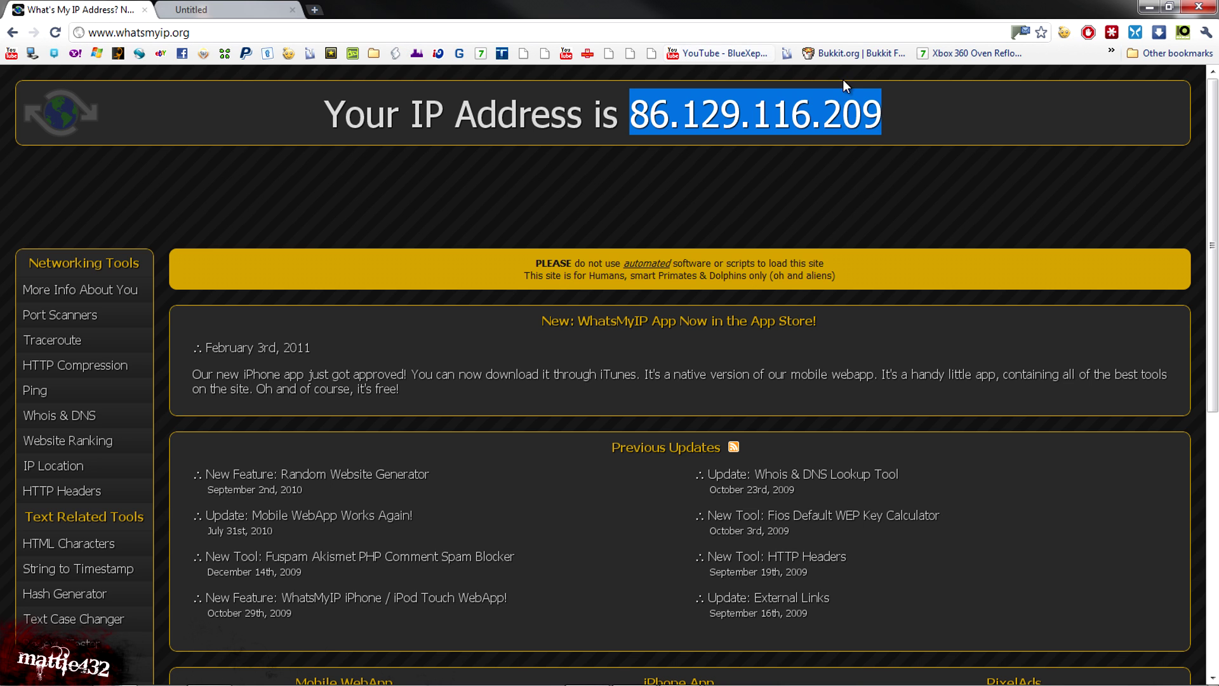
right_click(835, 108)
left_click(868, 116)
left_click(216, 10)
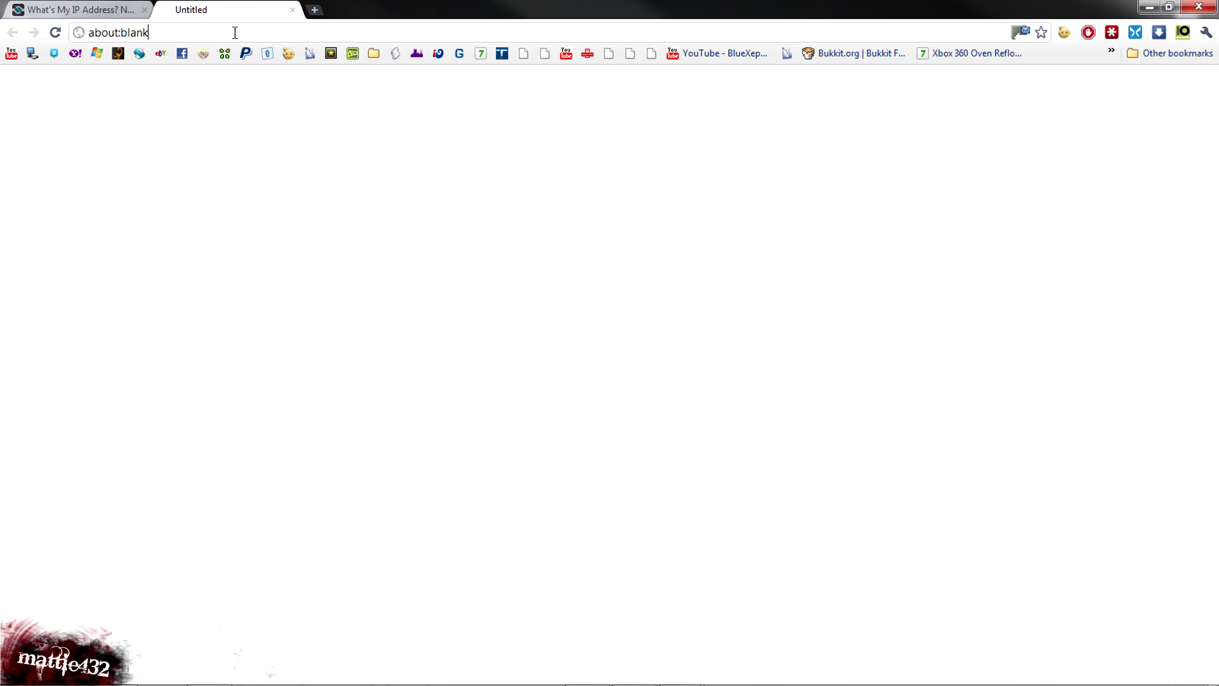
left_click(84, 30)
key("ctrl+v")
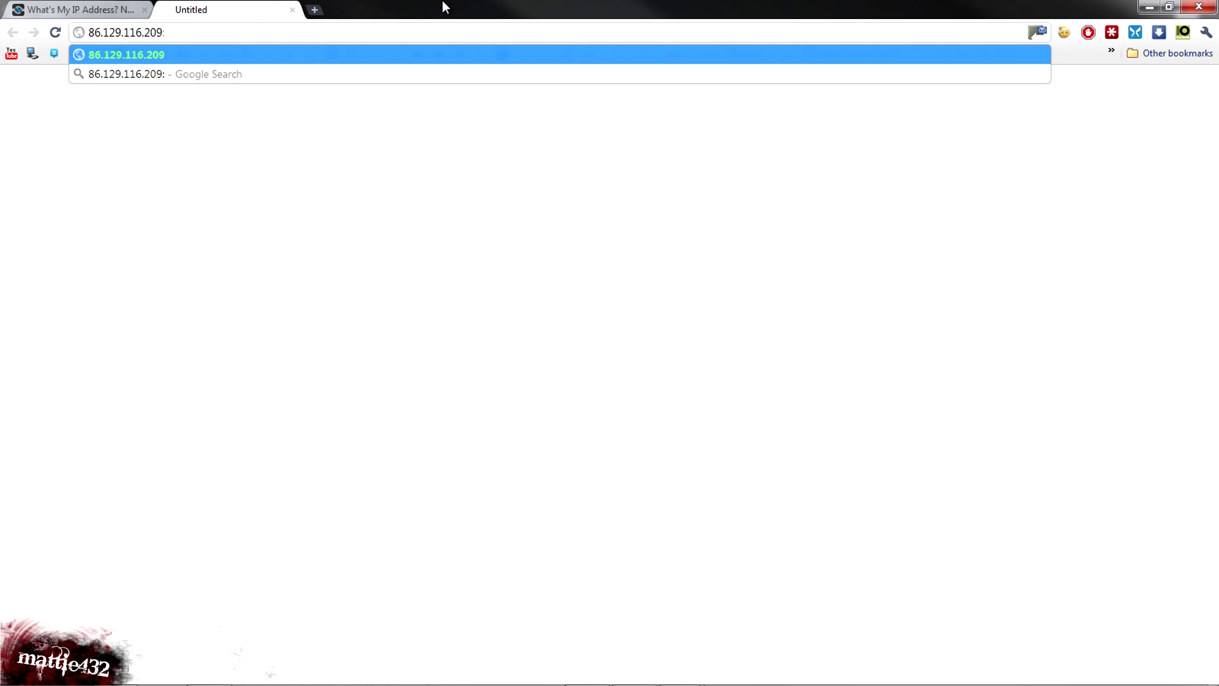
Step: Copy port 25565 from Server Properties and append it after the IP as IP:25565
mouse_move(452, 1)
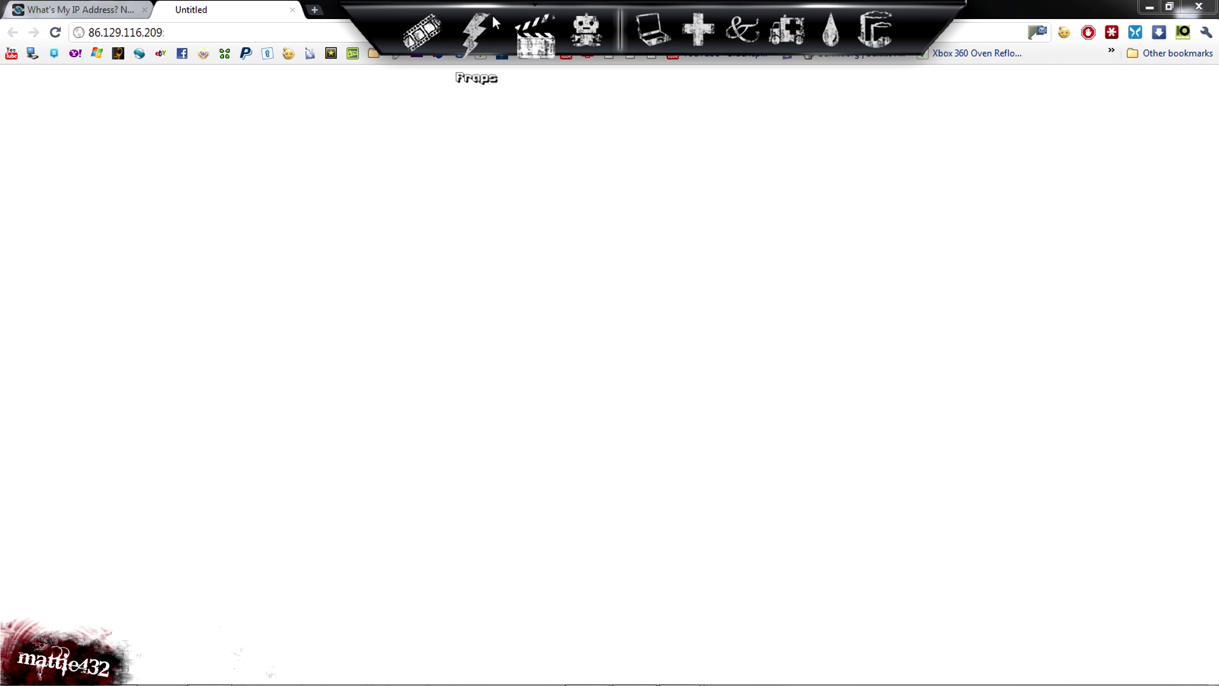
left_click_drag(449, 6, 455, 27)
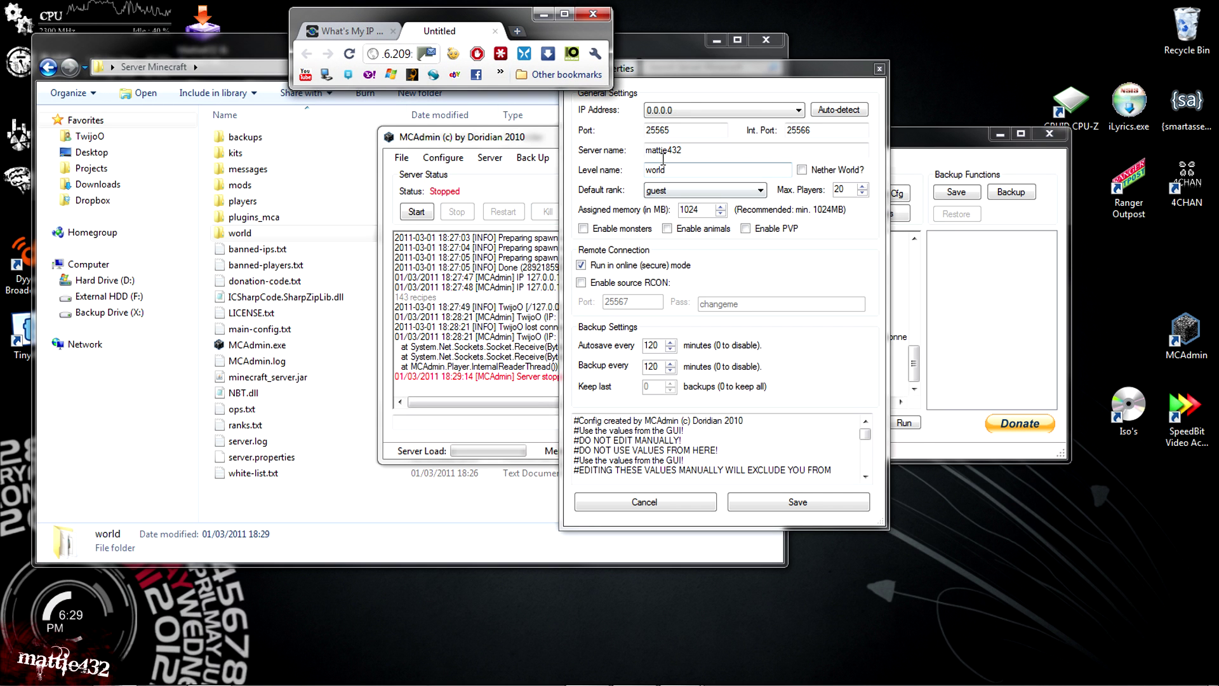
double_click(661, 131)
right_click(664, 132)
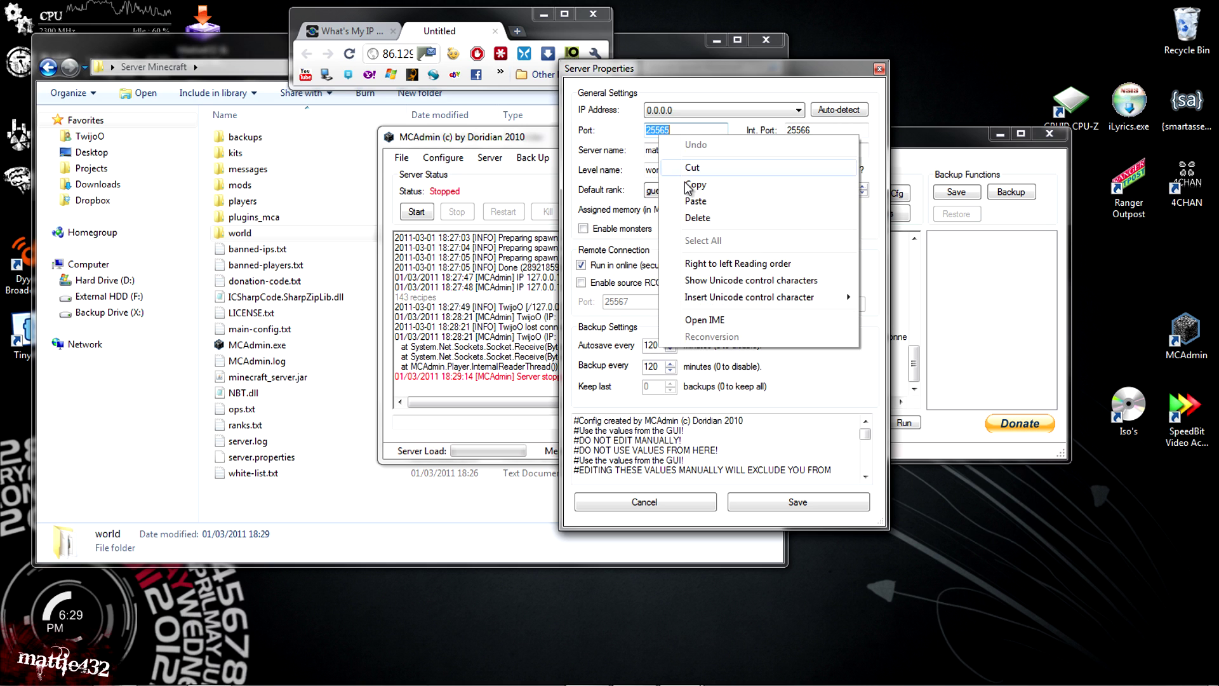
left_click(689, 166)
double_click(471, 16)
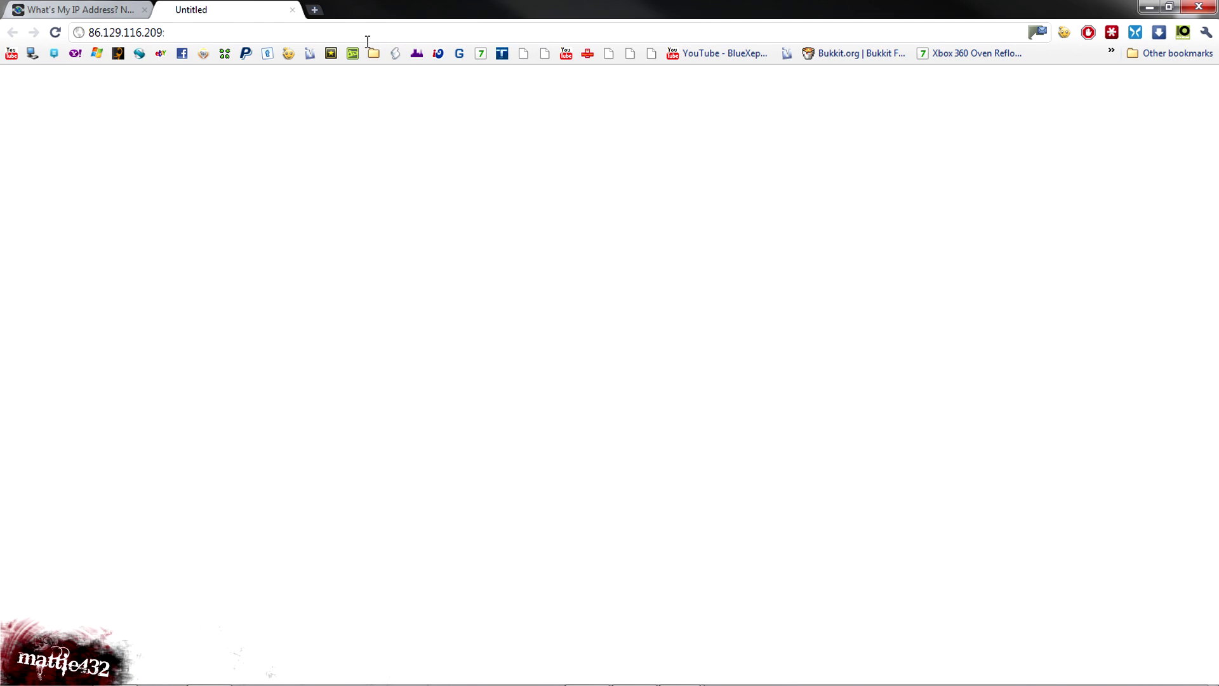
right_click(366, 36)
left_click(419, 99)
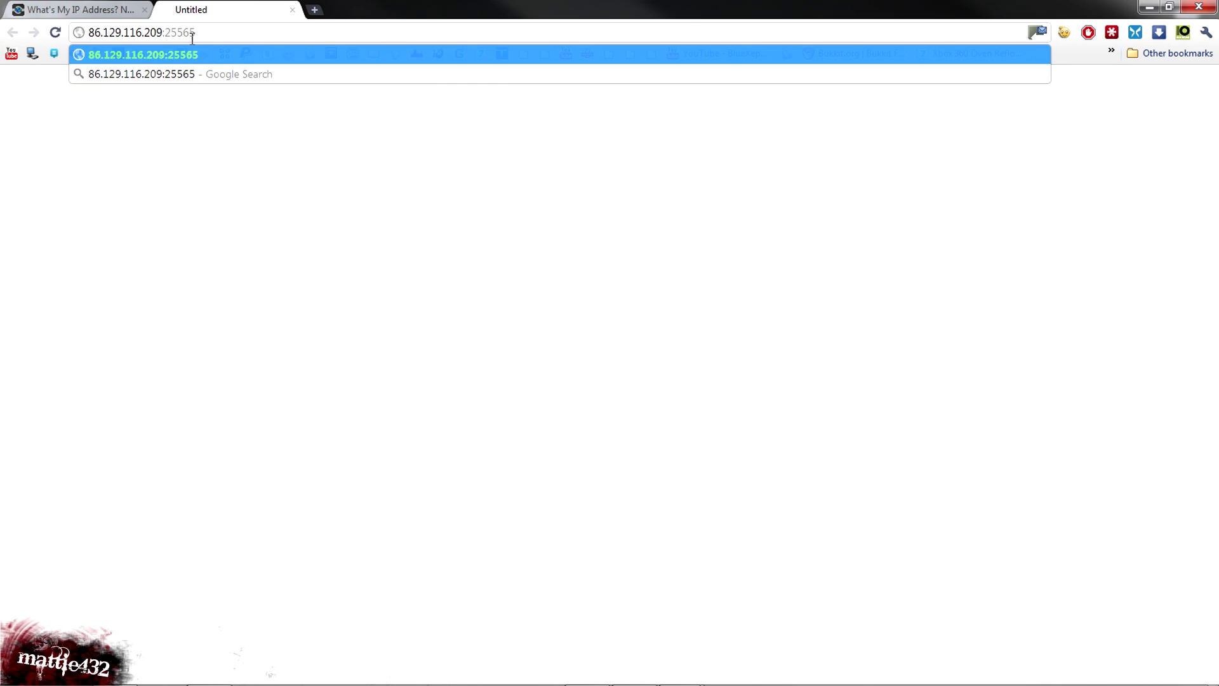
left_click_drag(213, 37, 106, 48)
key("ctrl+a")
left_click(166, 32)
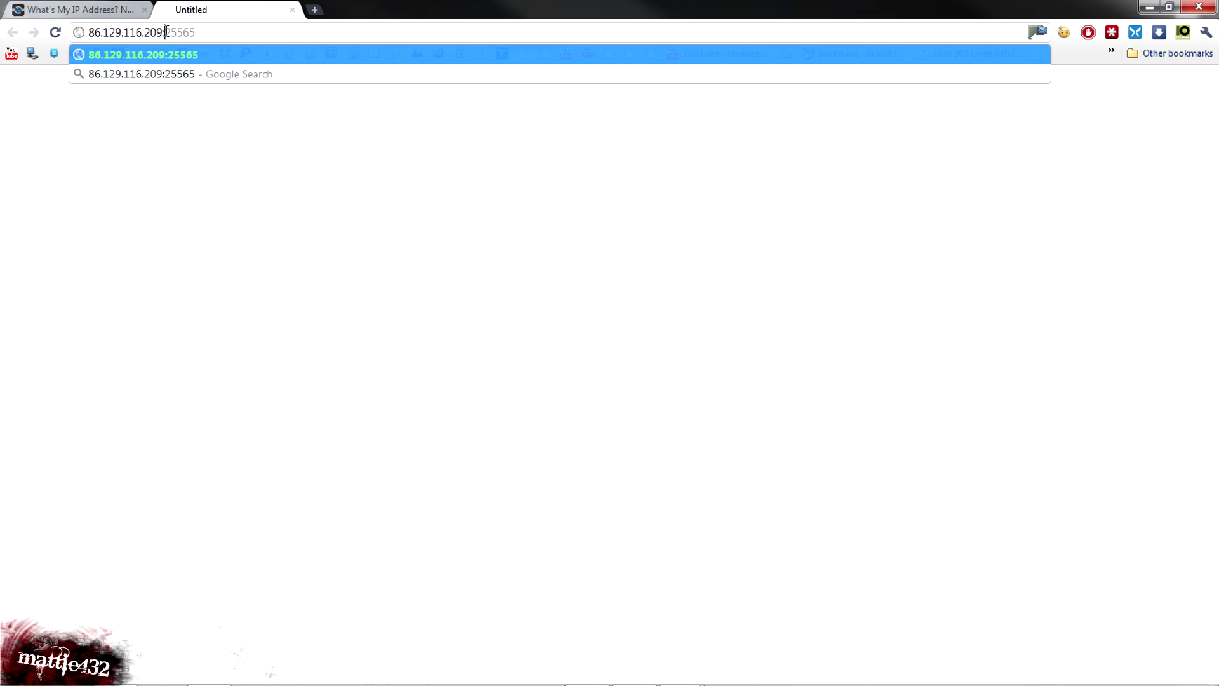
Step: Close the Server Properties dialog, return to the IP page tab and load the YouTube home page there
double_click(516, 6)
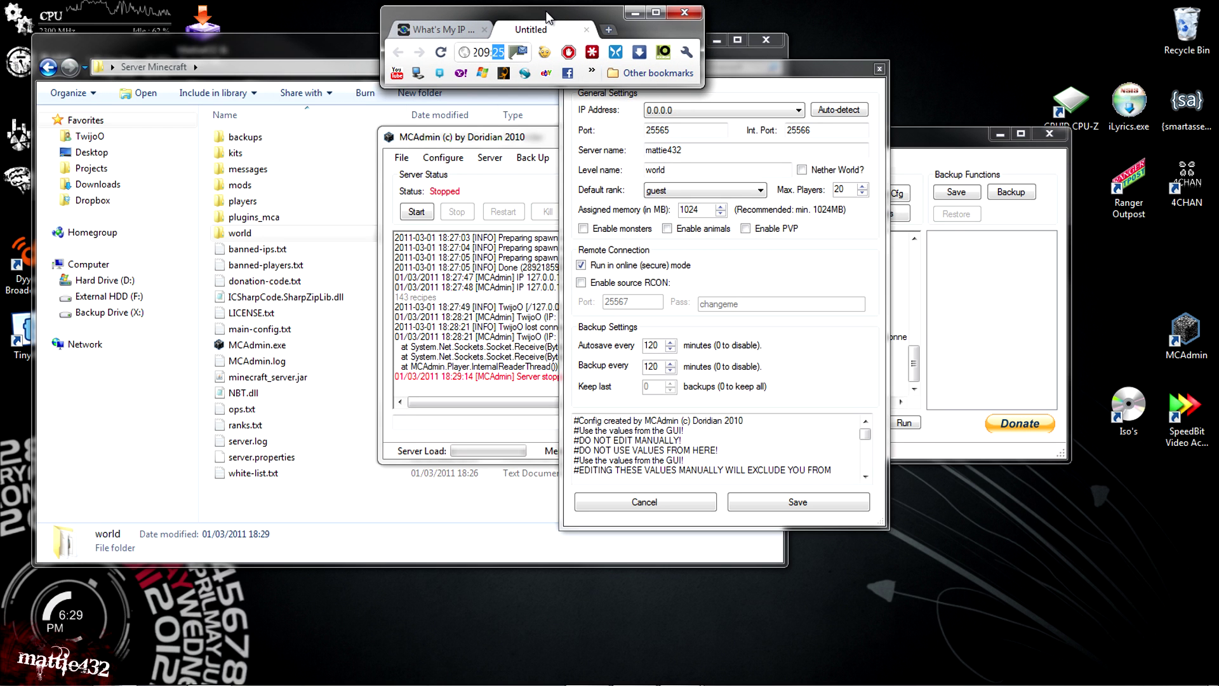
left_click(738, 77)
double_click(662, 130)
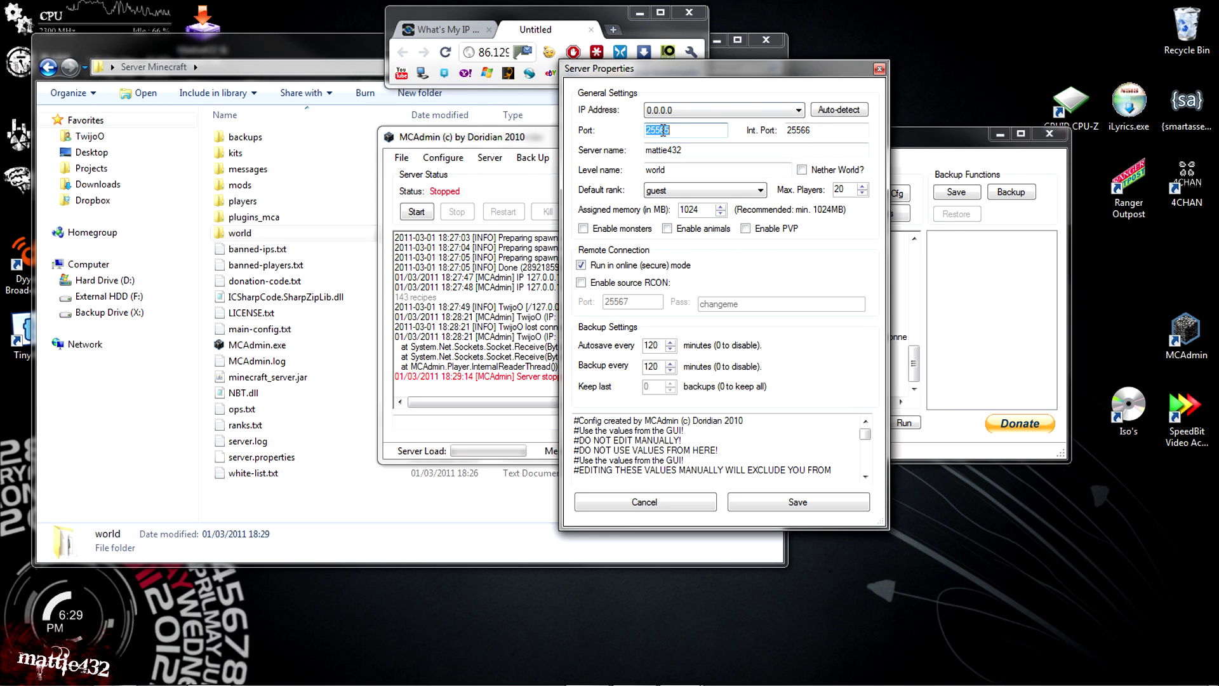
left_click(879, 70)
double_click(611, 27)
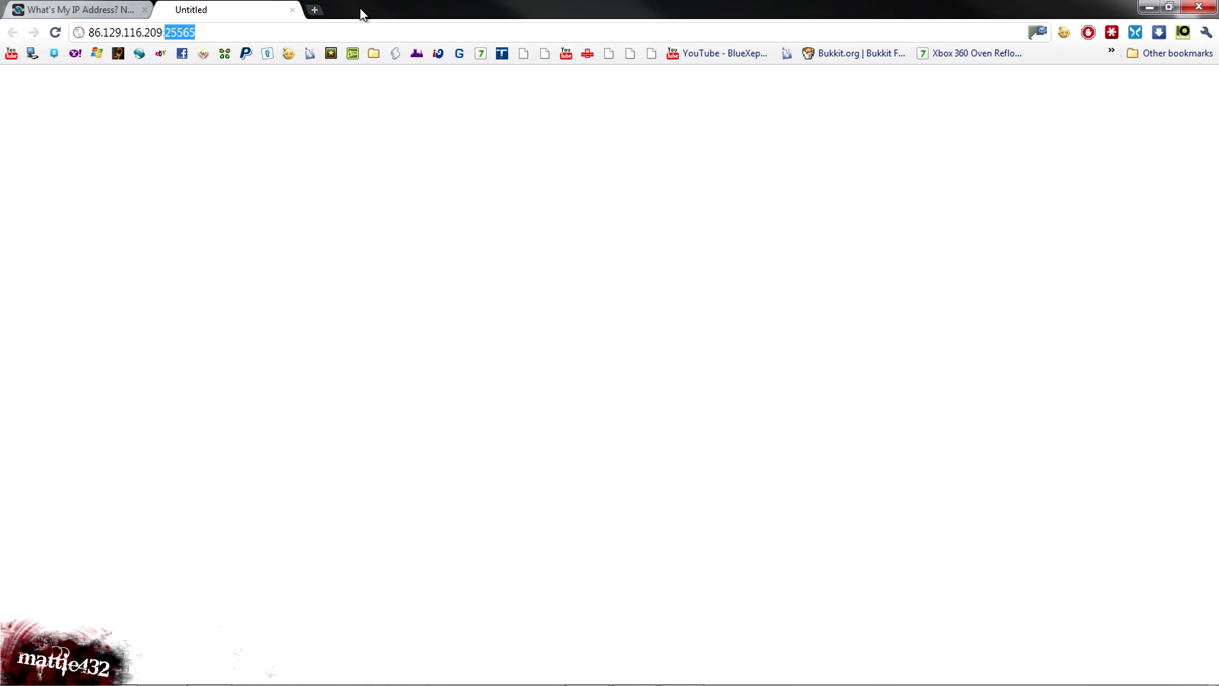
left_click(114, 17)
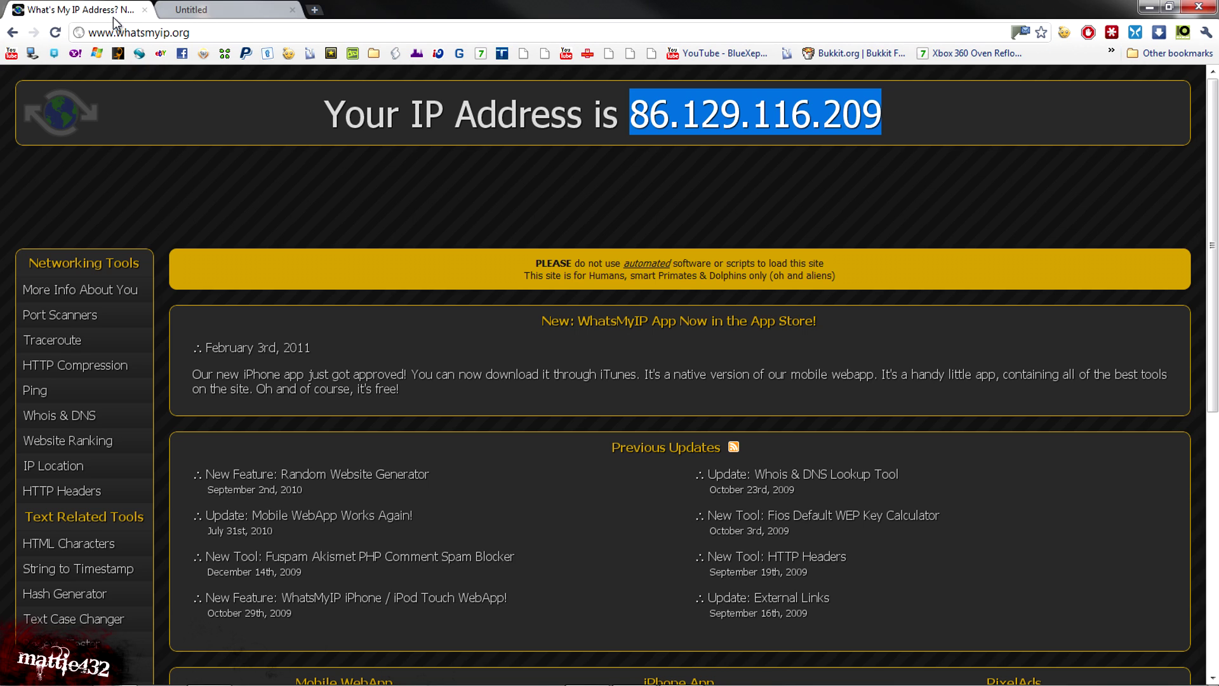
left_click(10, 53)
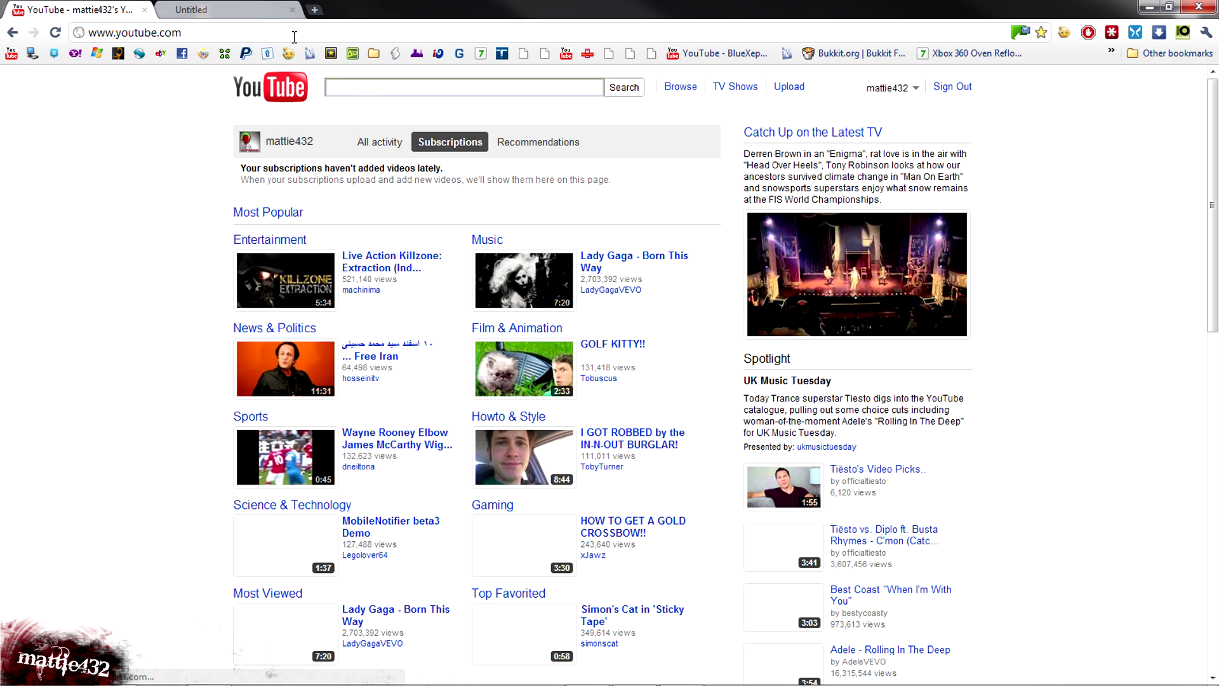
Step: From My Videos, open the 'Change your NAT type from Strict to Open' video and expand its Router Setup description
left_click(915, 87)
left_click(886, 127)
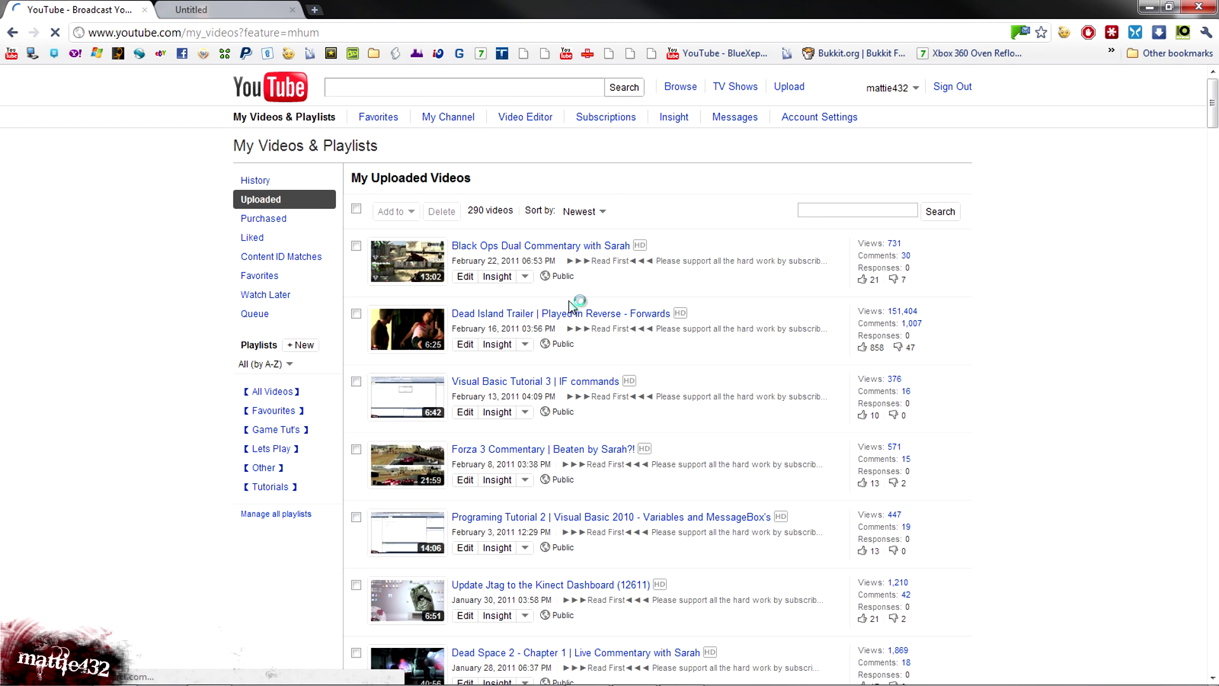
middle_click(1051, 329)
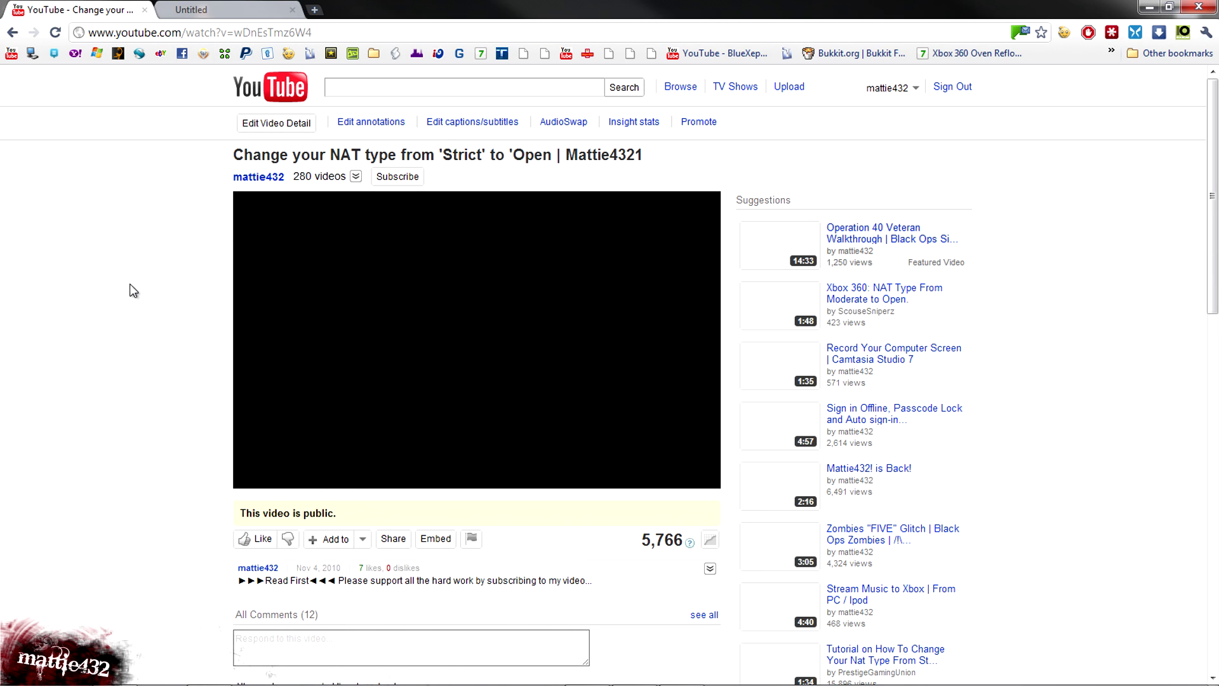
left_click(349, 581)
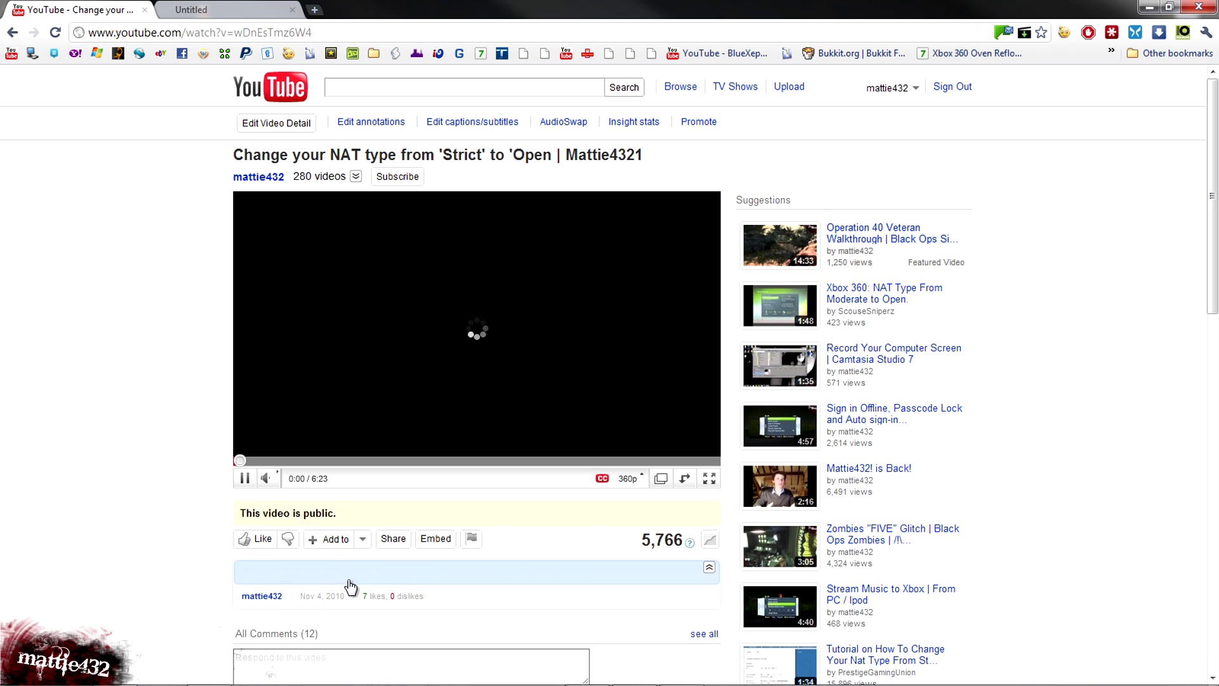
scroll(159, 480, "down", 5)
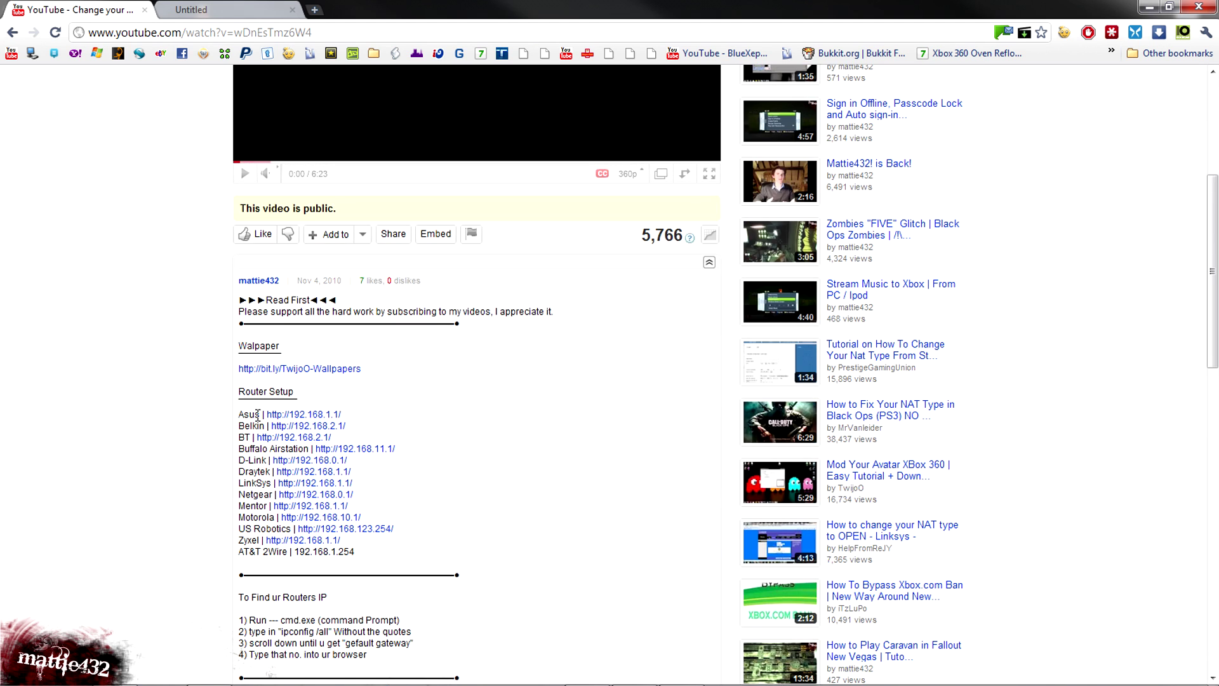
left_click_drag(258, 416, 166, 539)
scroll(165, 535, "up", 2)
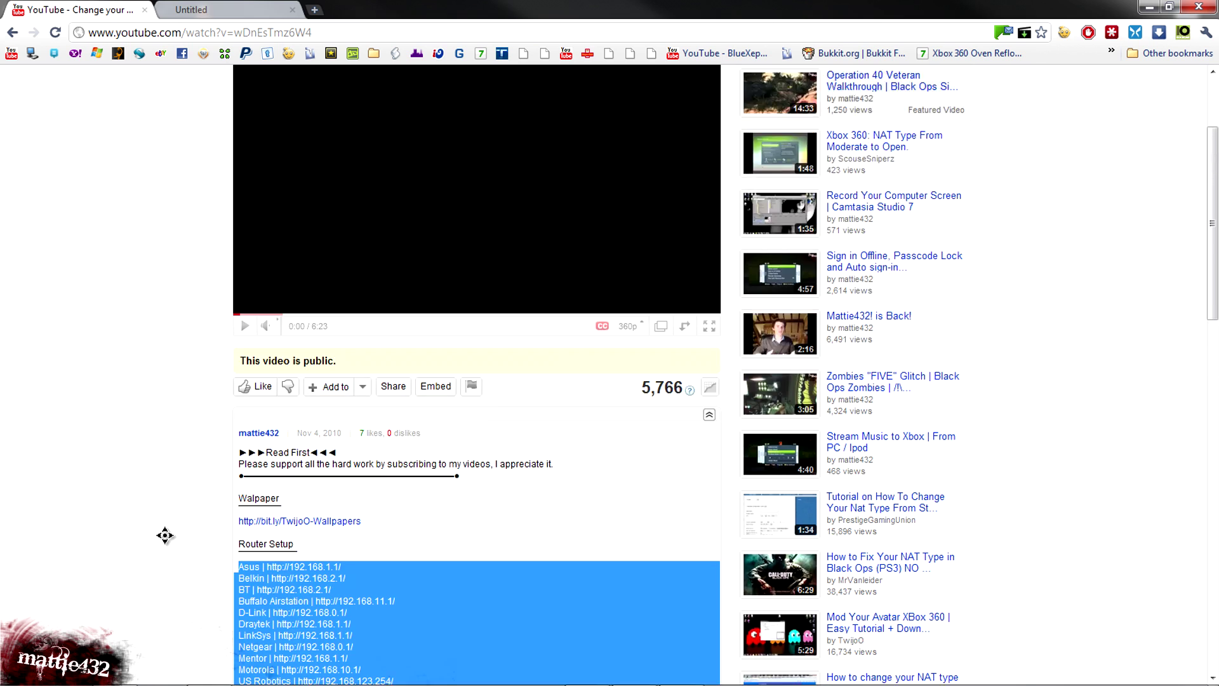
scroll(165, 536, "up", 5)
left_click(204, 10)
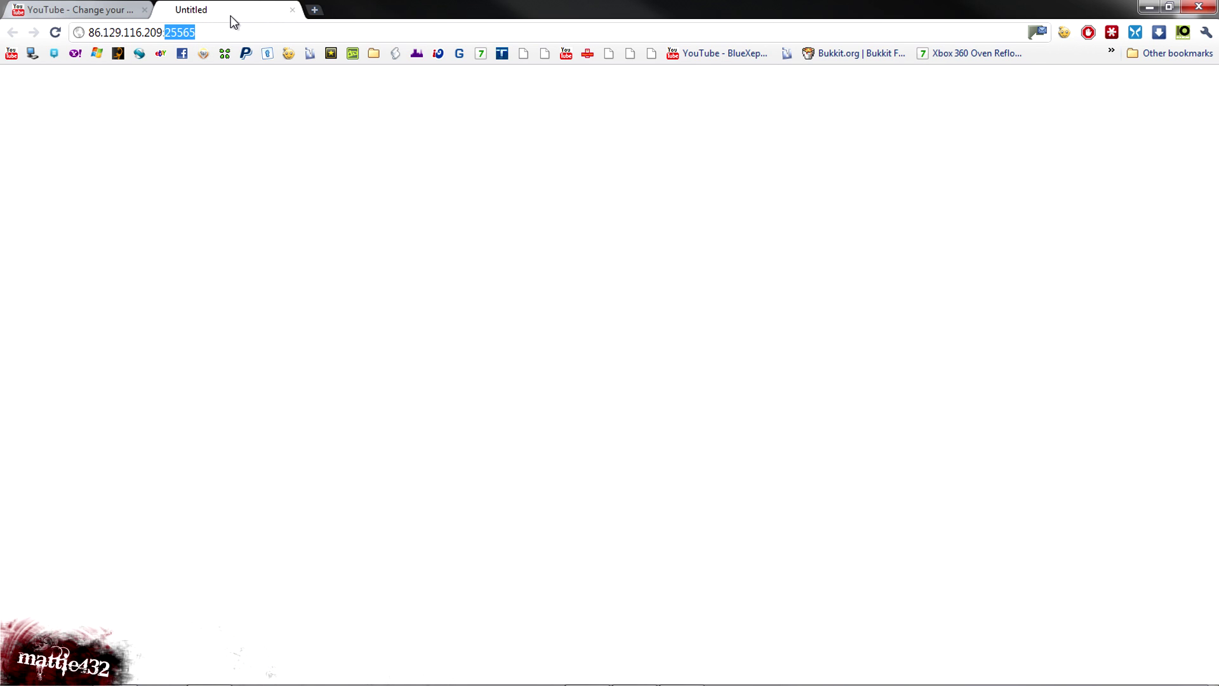
left_click(213, 28)
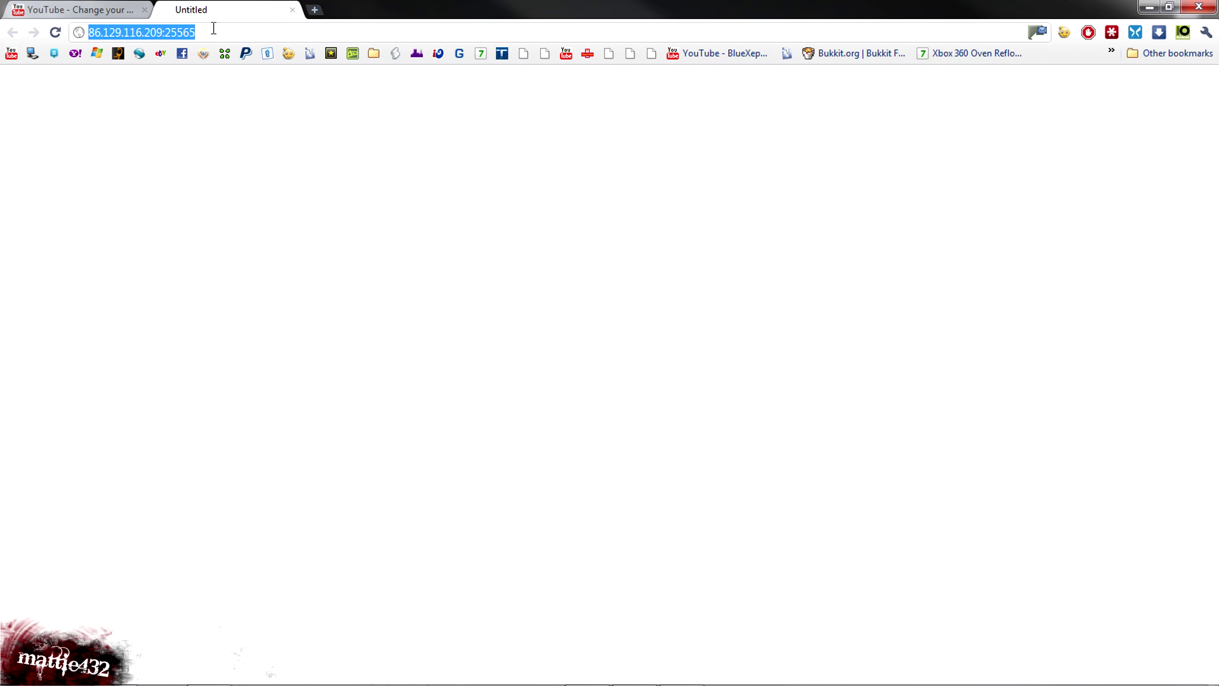
type("localhost")
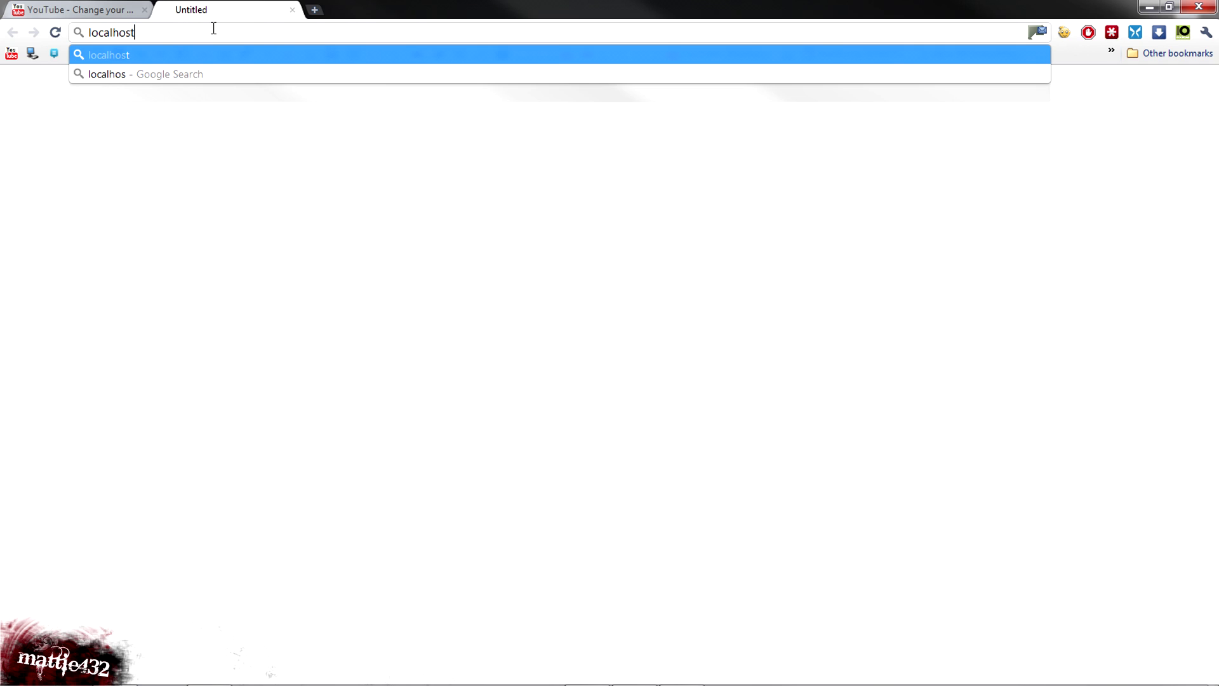
key("Return")
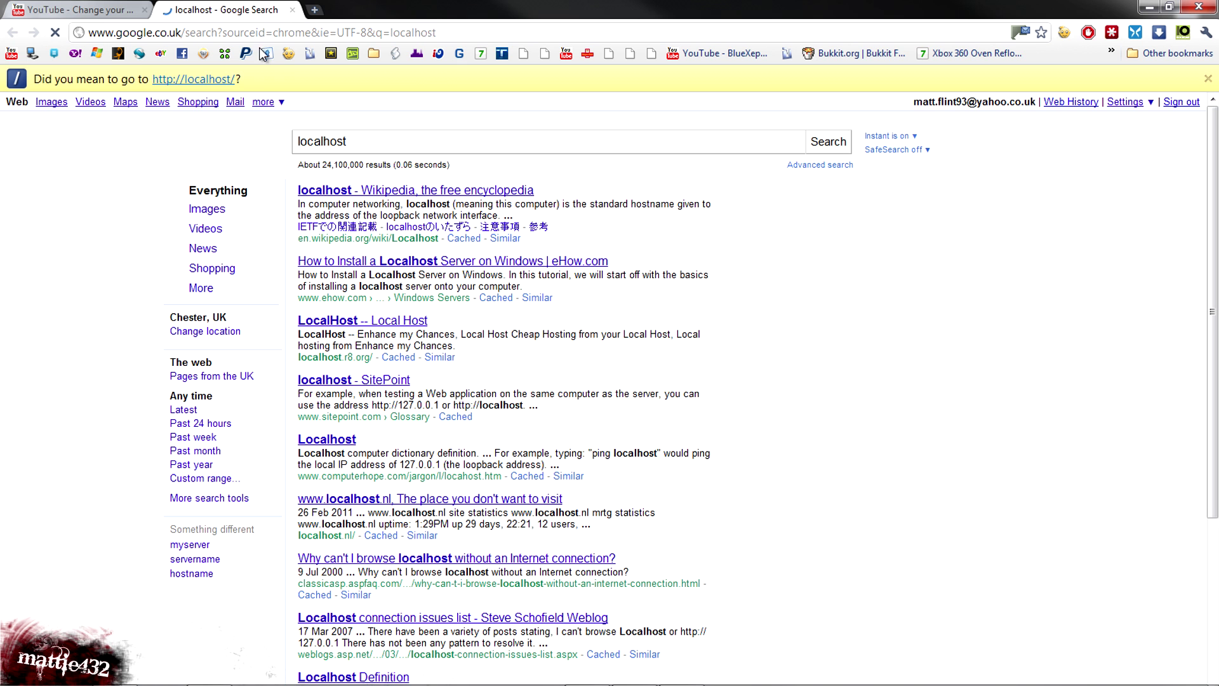
left_click(162, 80)
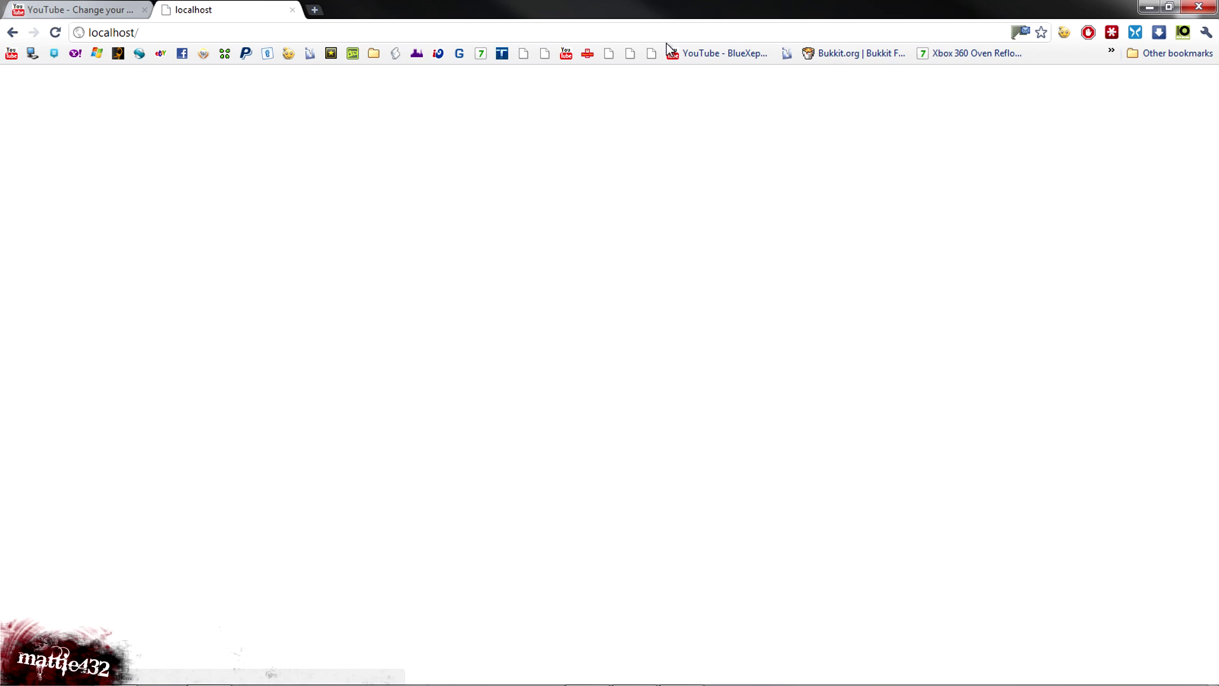
Step: Open the BT Home Hub router page at 192.168.1.254 from Other bookmarks > Broadband
left_click(1171, 53)
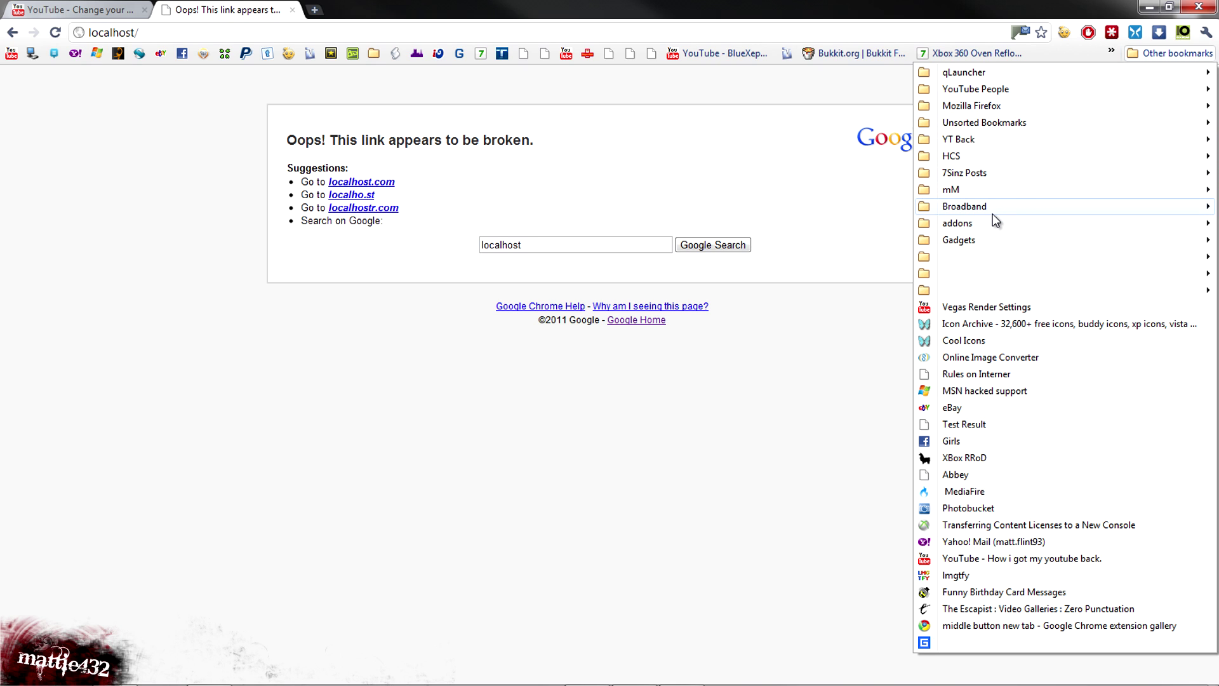
mouse_move(993, 211)
left_click(851, 226)
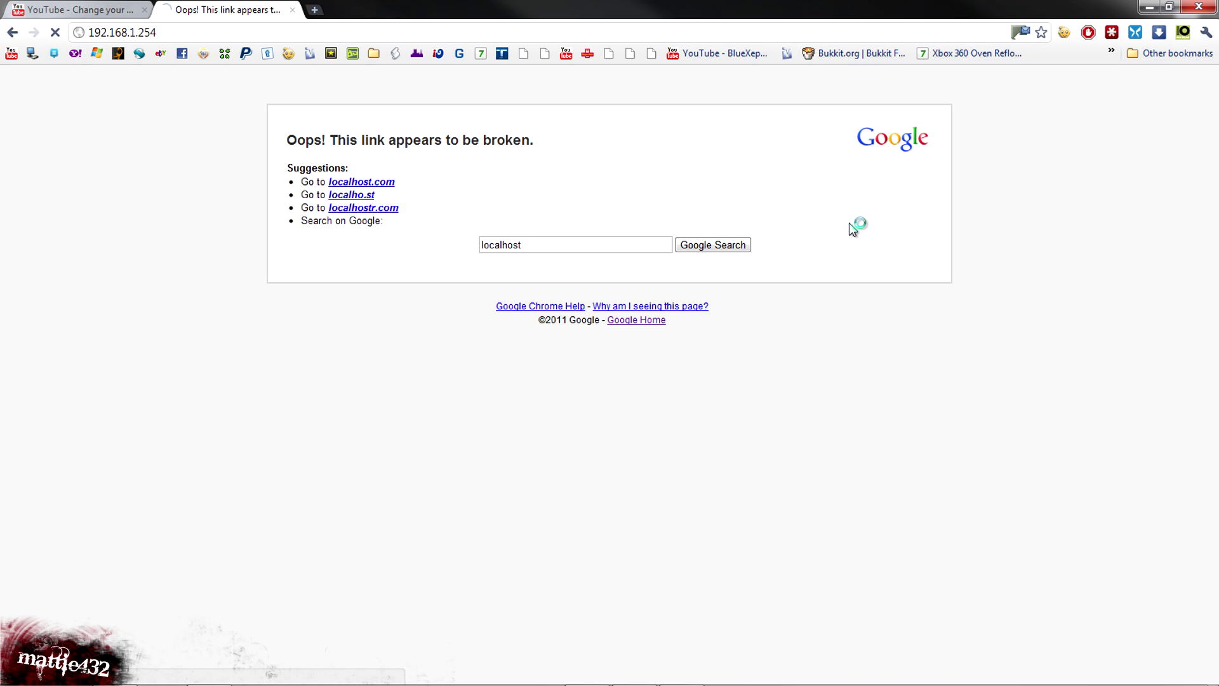
Step: Submit the administrator password on the Hub's Settings page and dismiss the incorrect-password error
left_click(1189, 56)
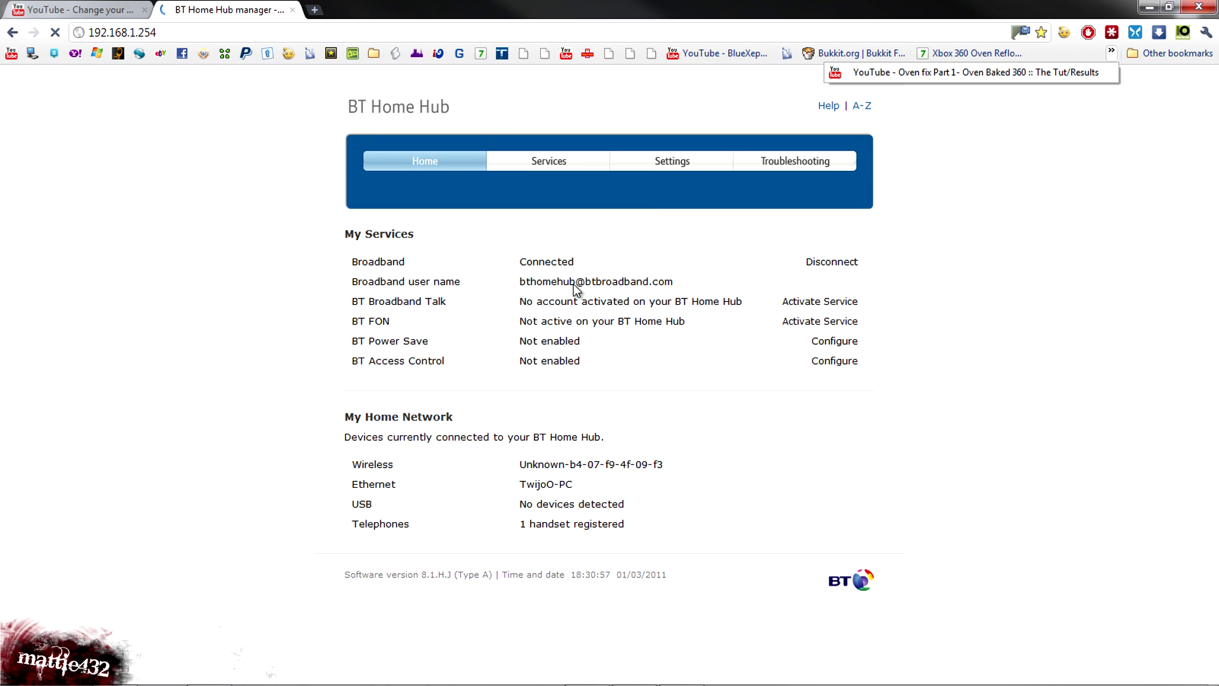
left_click(640, 173)
type("***************")
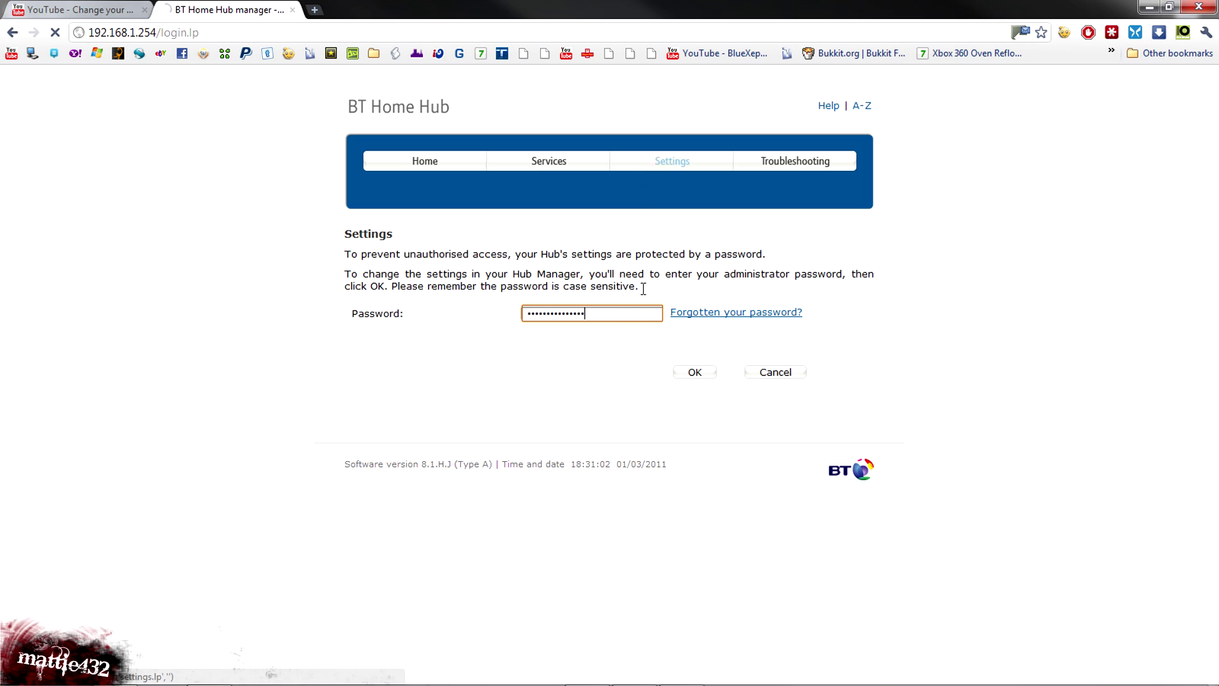
left_click(704, 379)
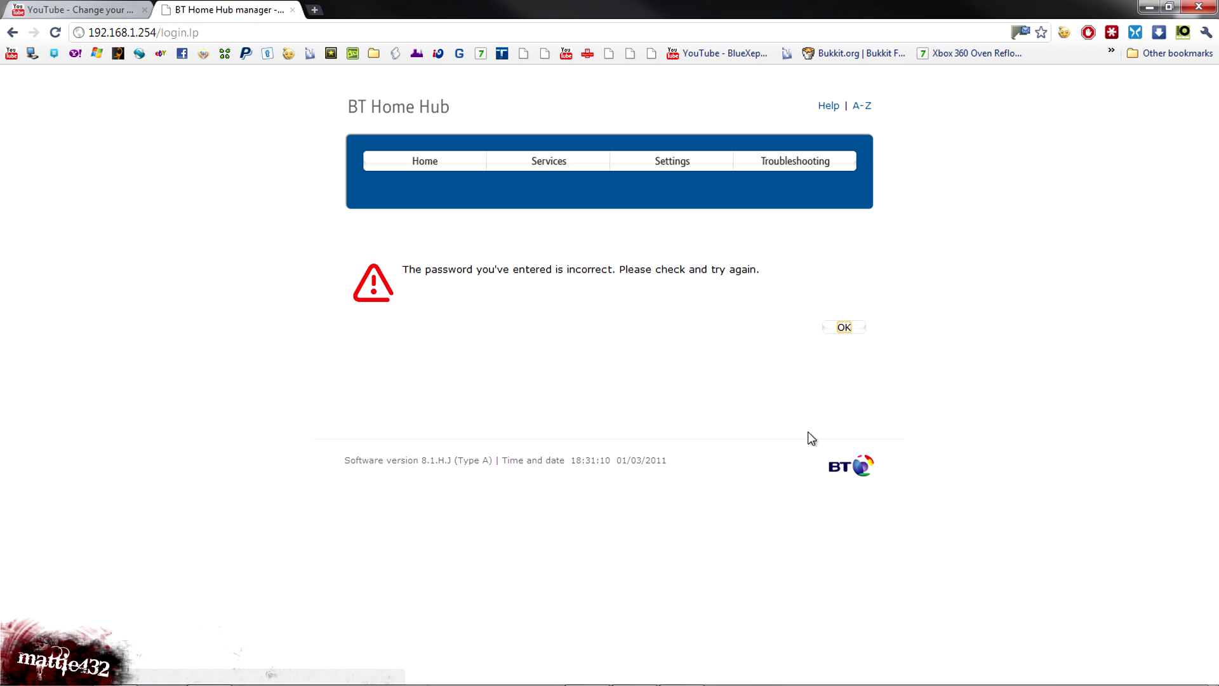
left_click(848, 327)
left_click(302, 31)
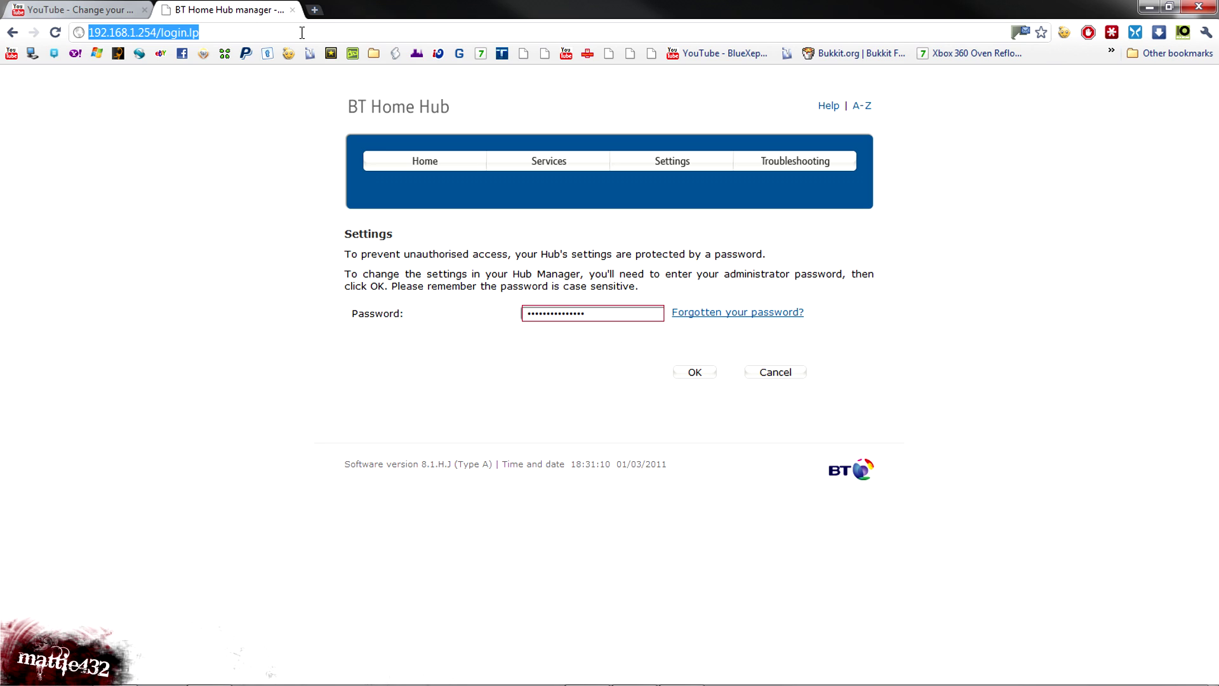
Step: Go to portforward.com and open the BTHomeHub2 router guides, skipping the advert
type("portforqw")
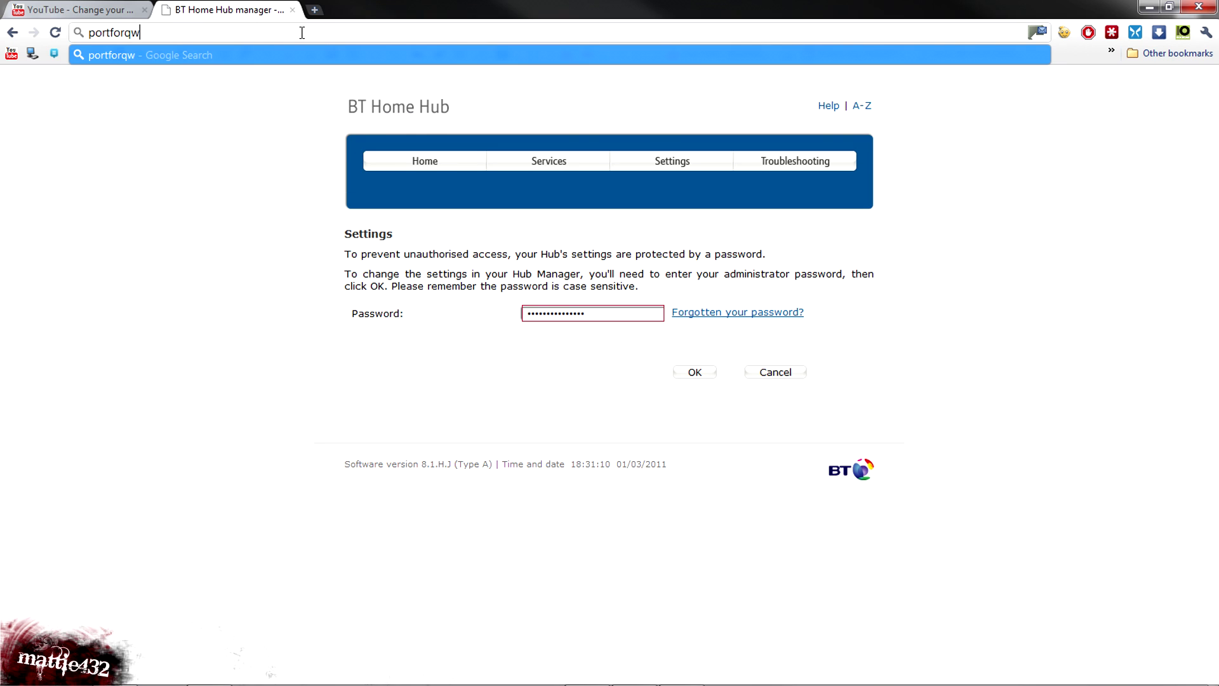
key("BackSpace")
key("BackSpace")
type("wa")
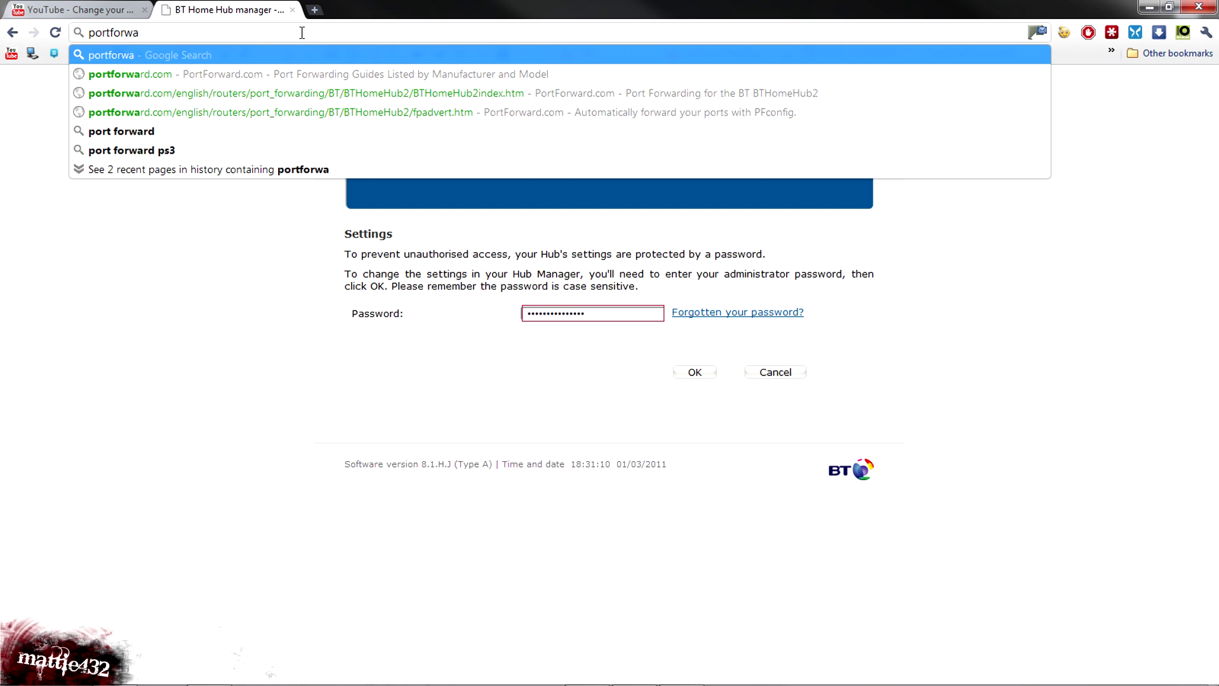
left_click(264, 78)
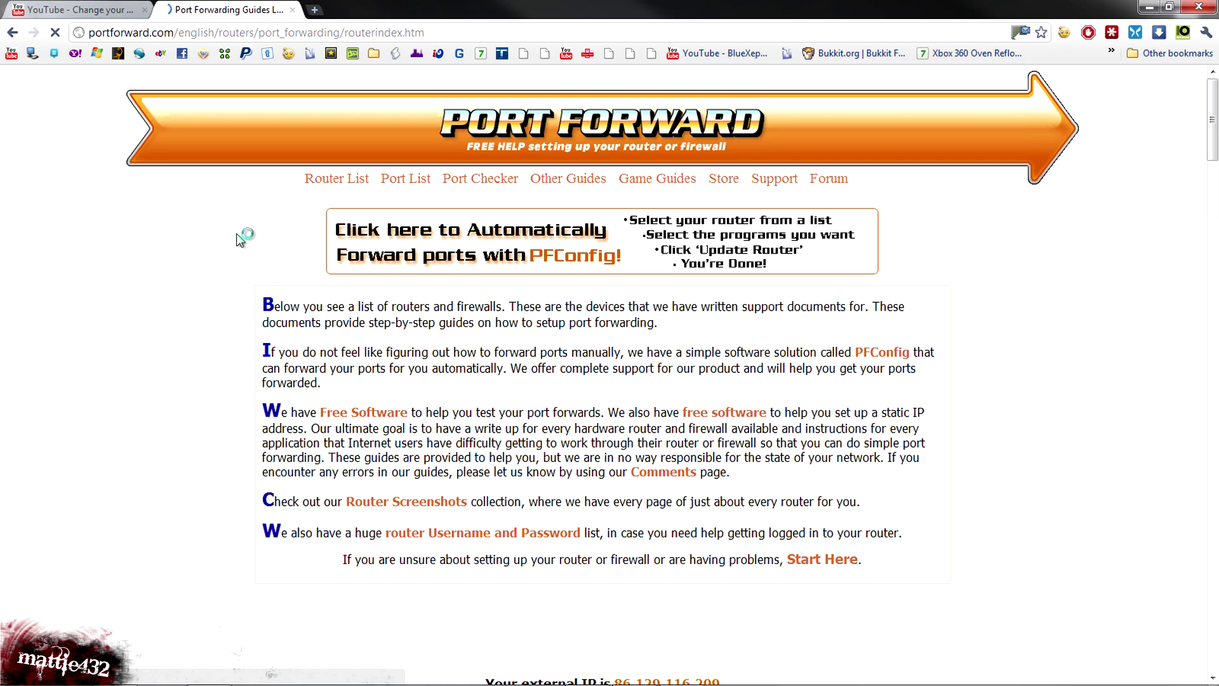
middle_click(181, 320)
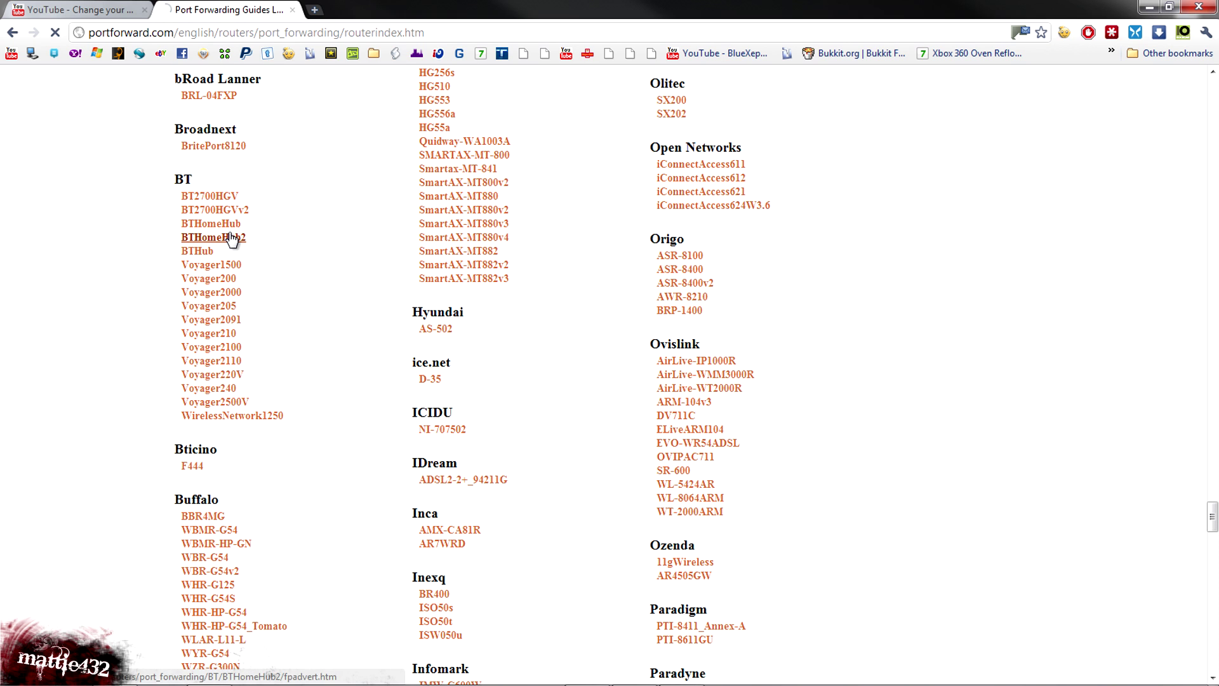
left_click(230, 239)
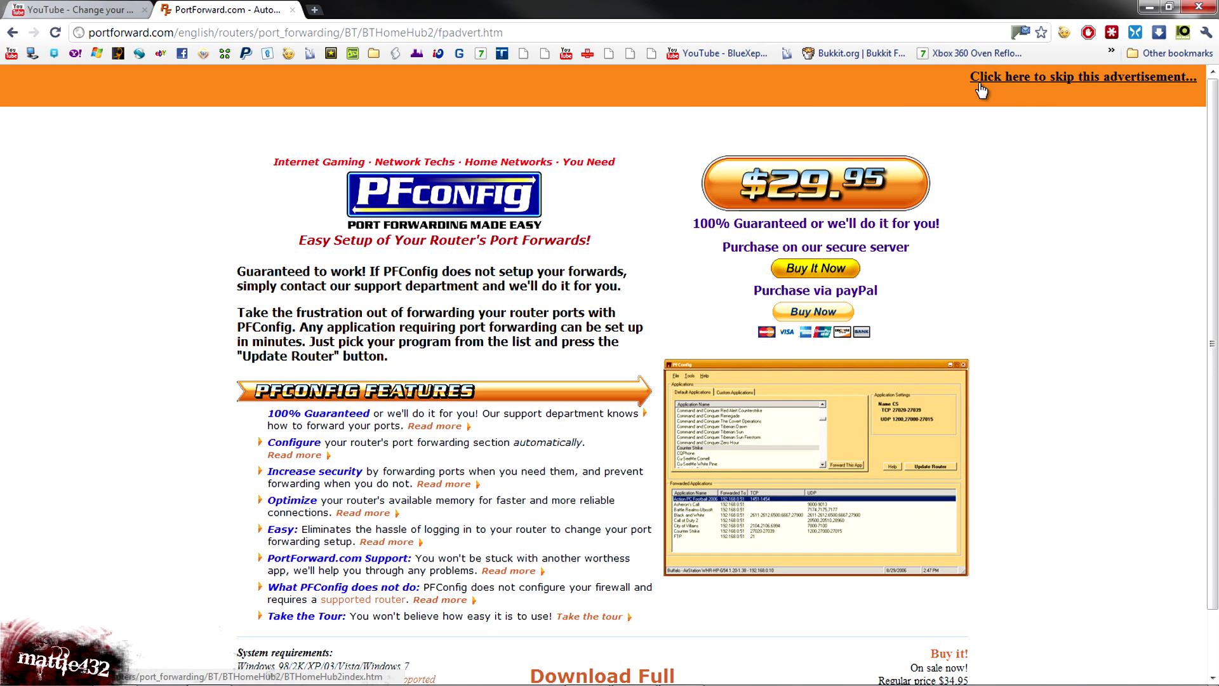
left_click(981, 91)
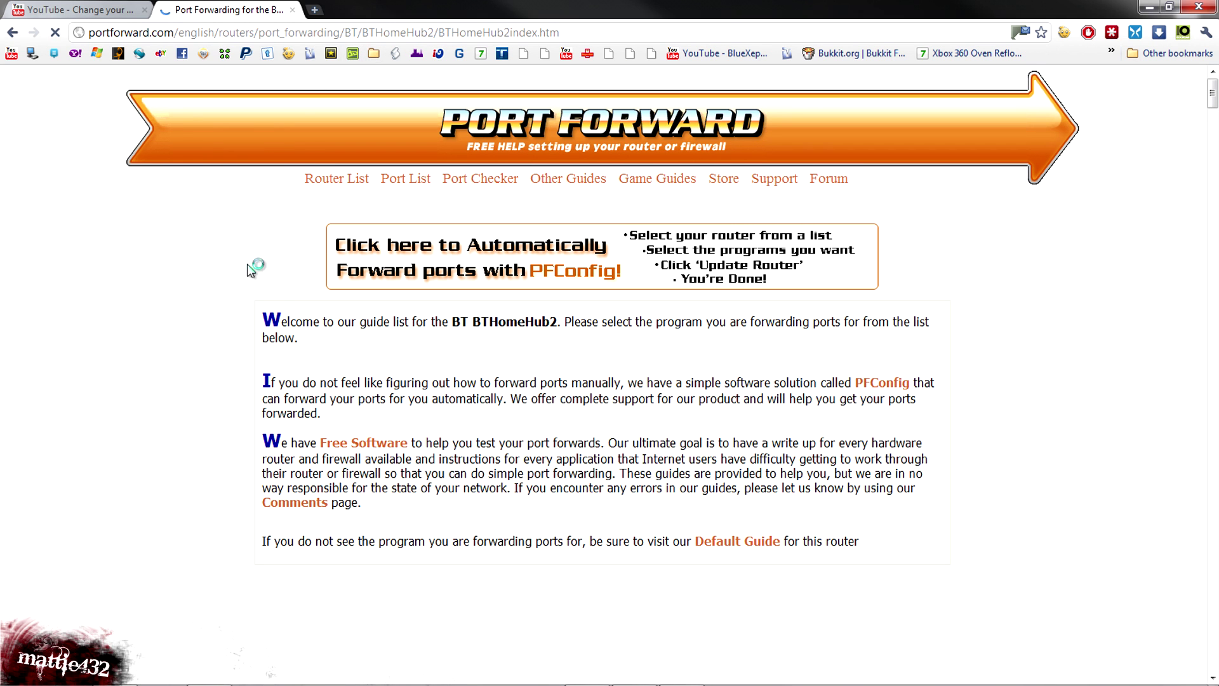
Step: Search the guide list for 'mine' and open the Minecraft Server guide
middle_click(157, 312)
scroll(158, 309, "down", 8)
scroll(158, 310, "down", 13)
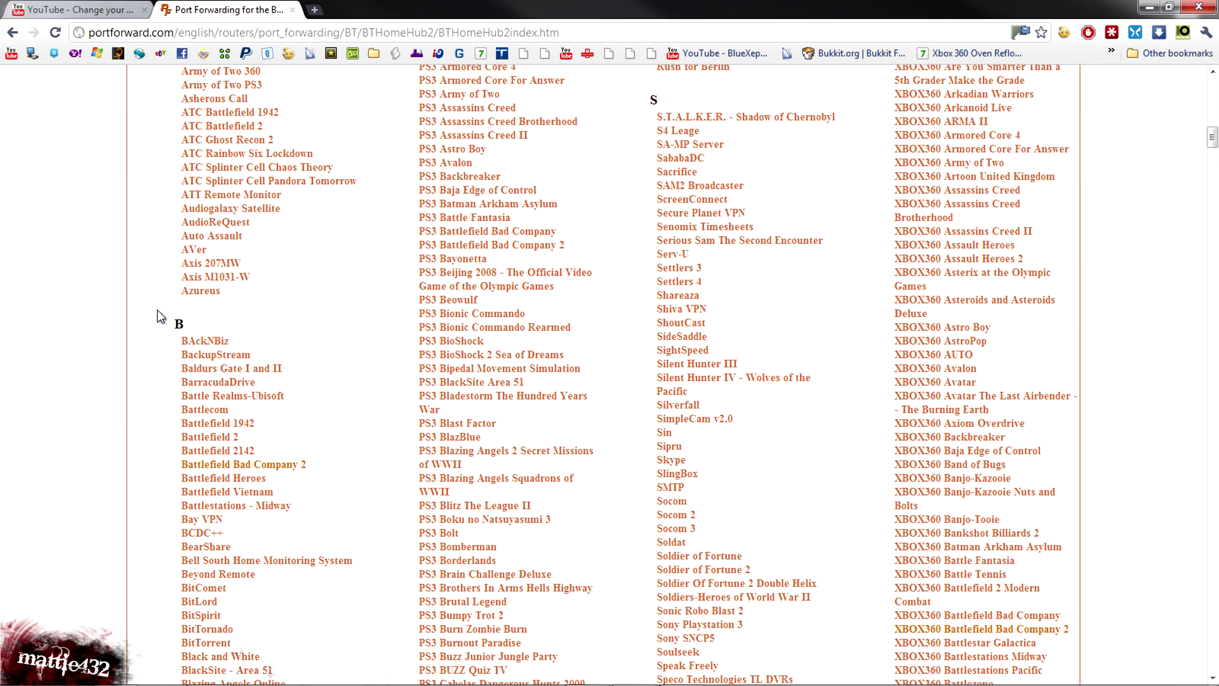
key("ctrl+f")
type("mine")
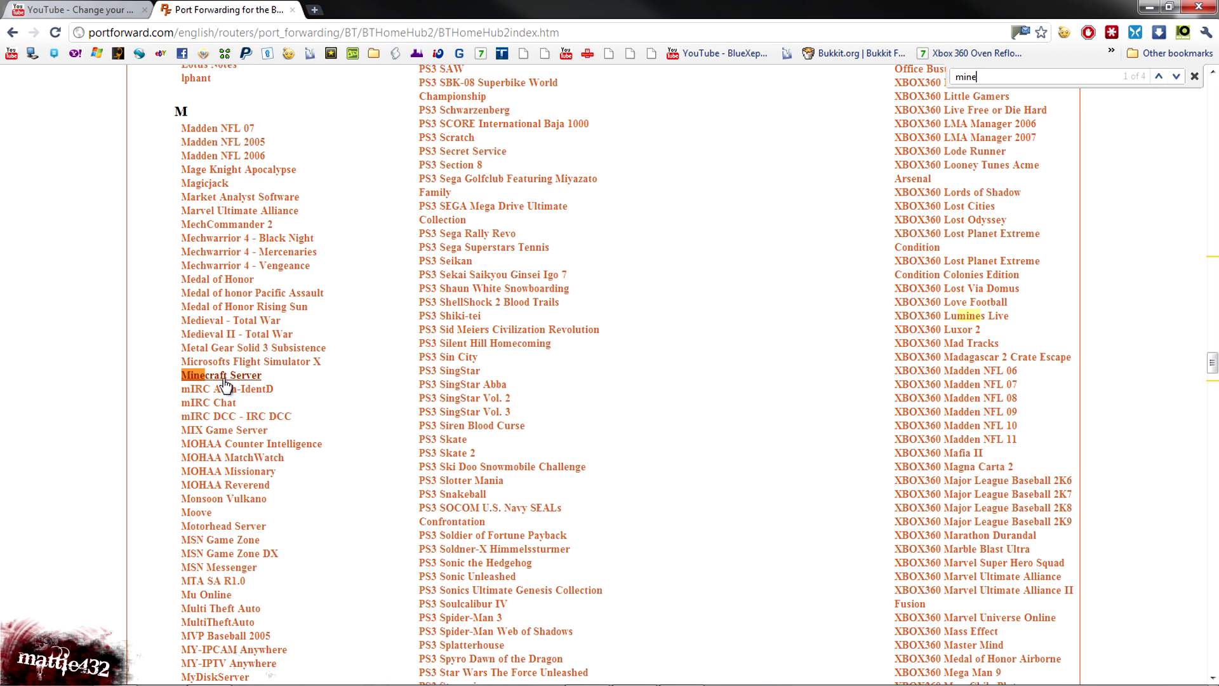
left_click(224, 381)
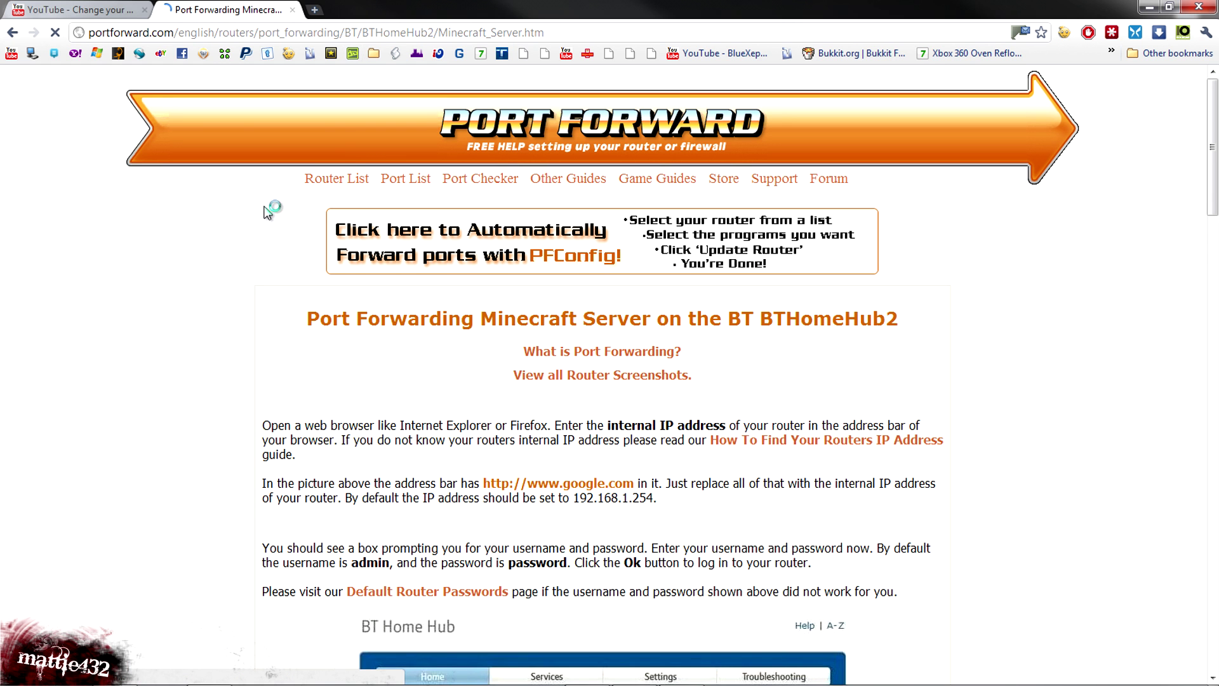
Step: Review the 25565 TCP/UDP forwarding steps, then detach the guide into a smaller window at the top right
middle_click(151, 229)
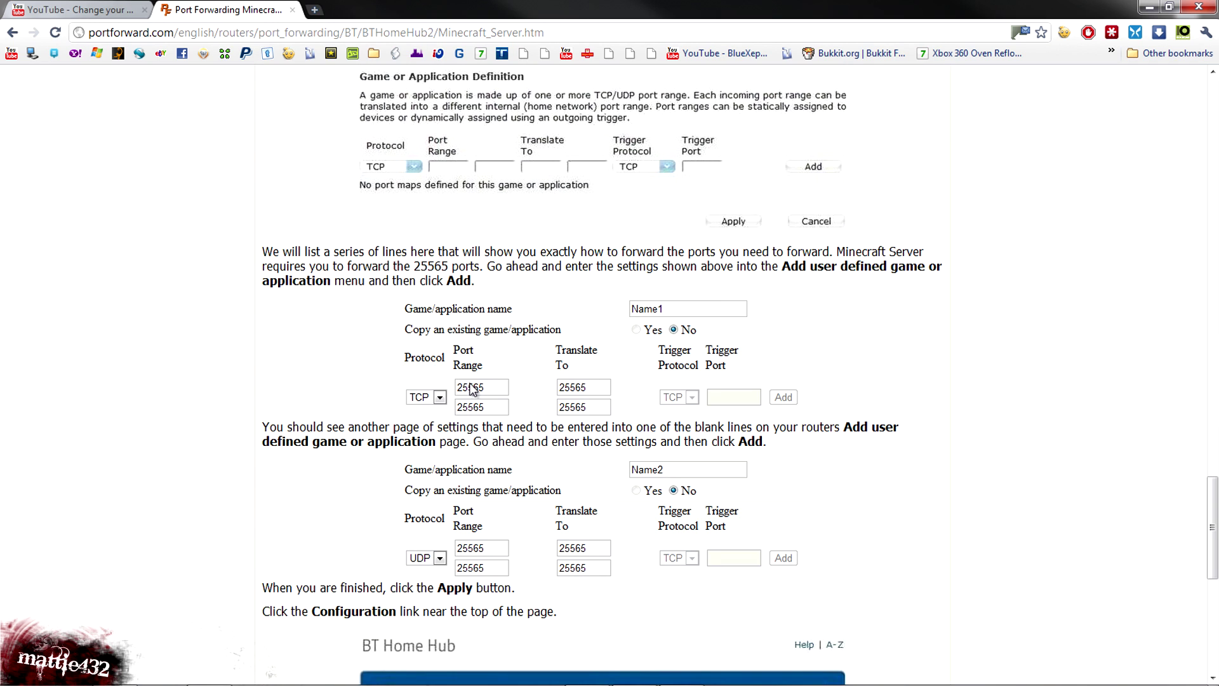
left_click(488, 387)
middle_click(275, 462)
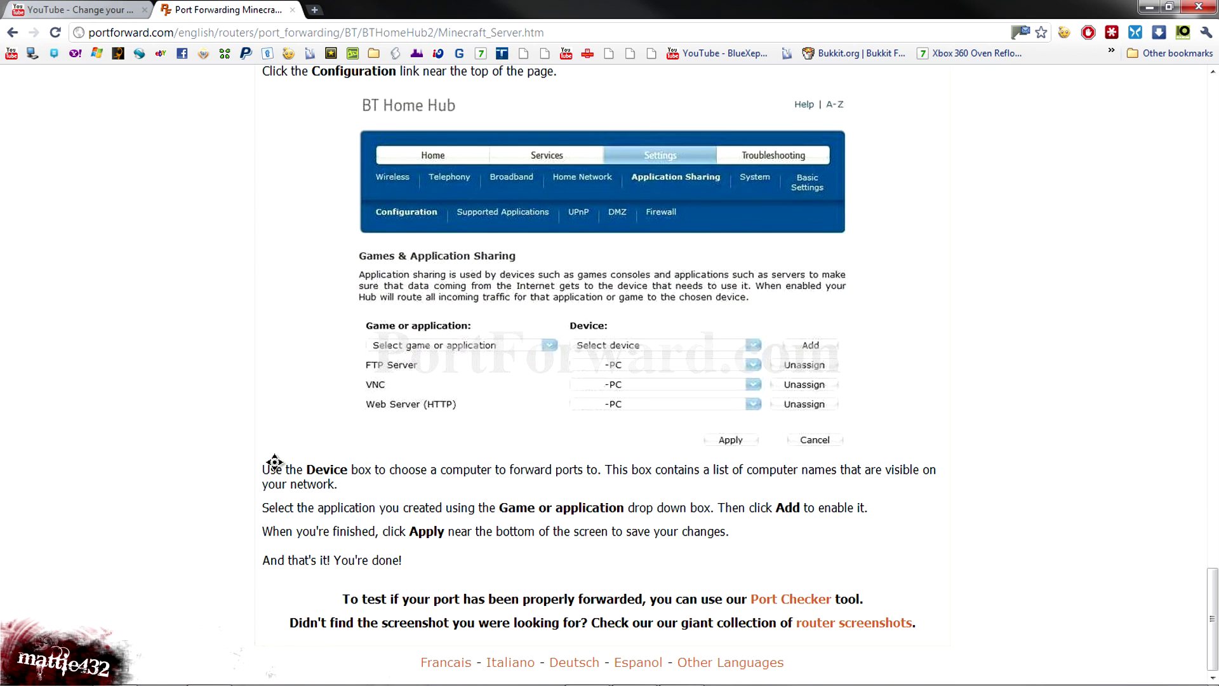
scroll(276, 465, "up", 8)
left_click_drag(248, 18, 202, 17)
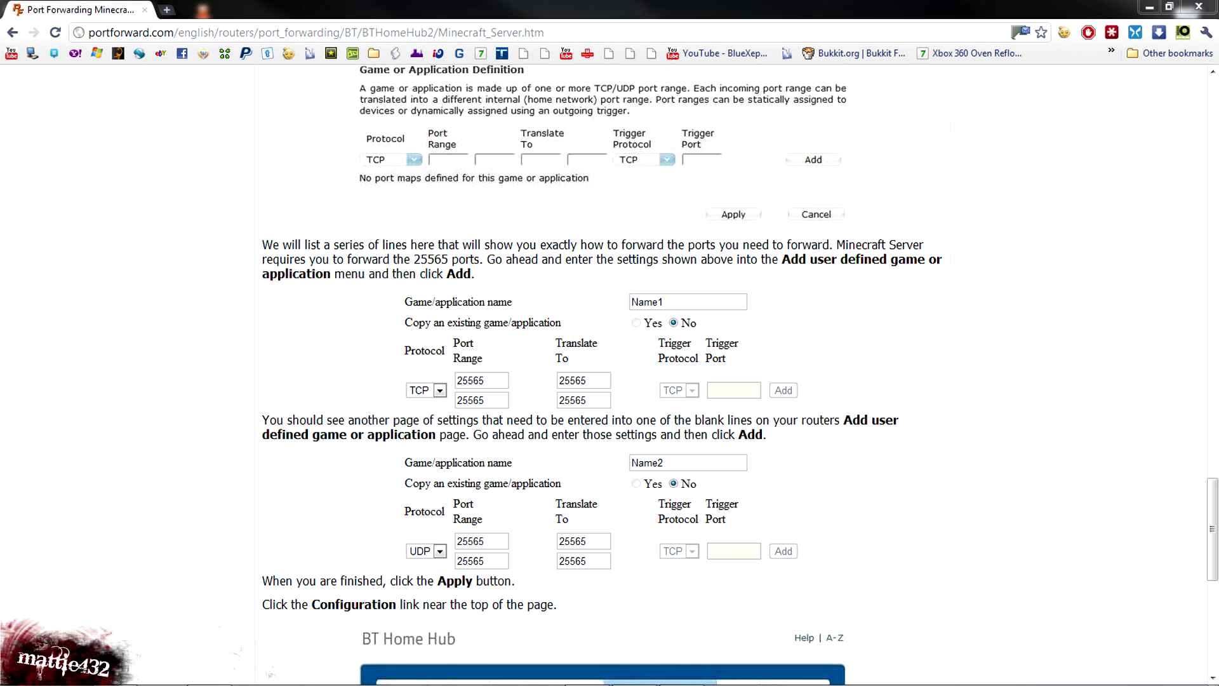
left_click_drag(956, 7, 910, 30)
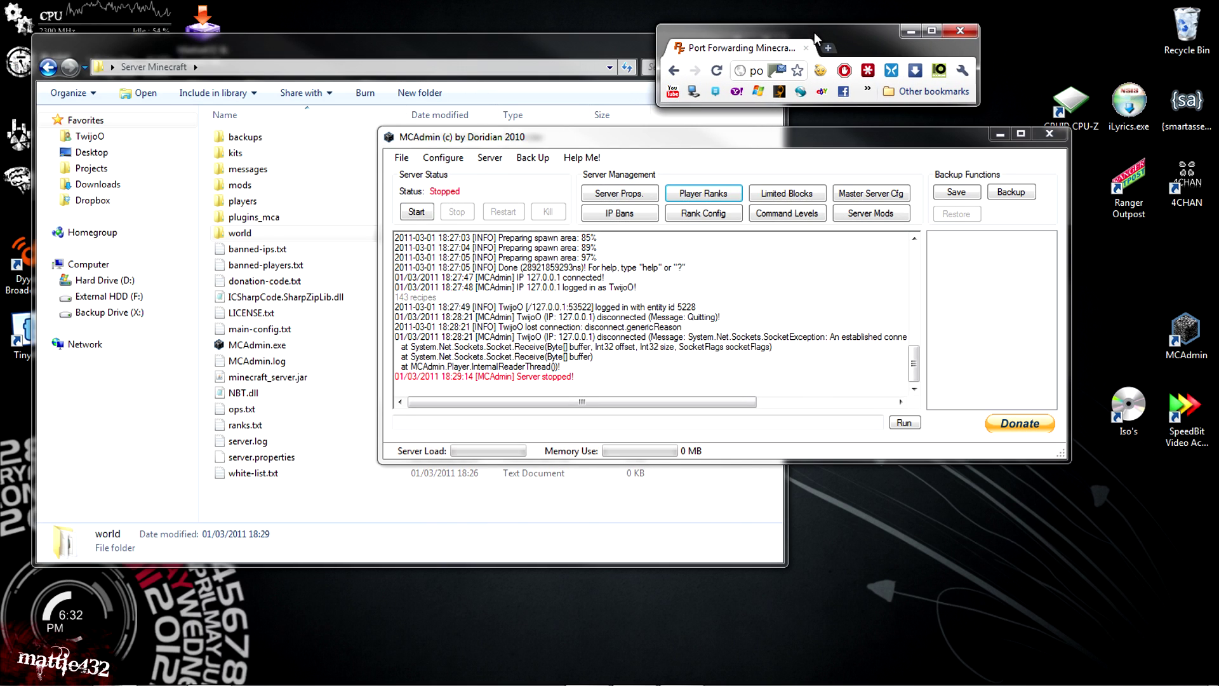